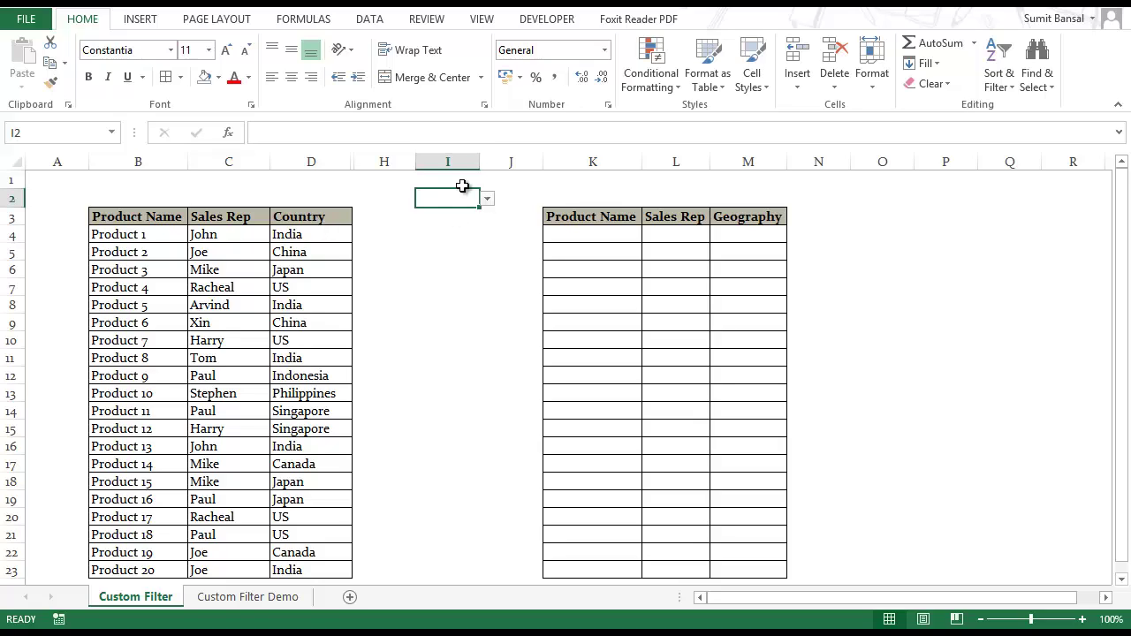
Choose India in the I2 drop-down and highlight its rows: Products 1, 5, 8, 13 and 20.
click(487, 199)
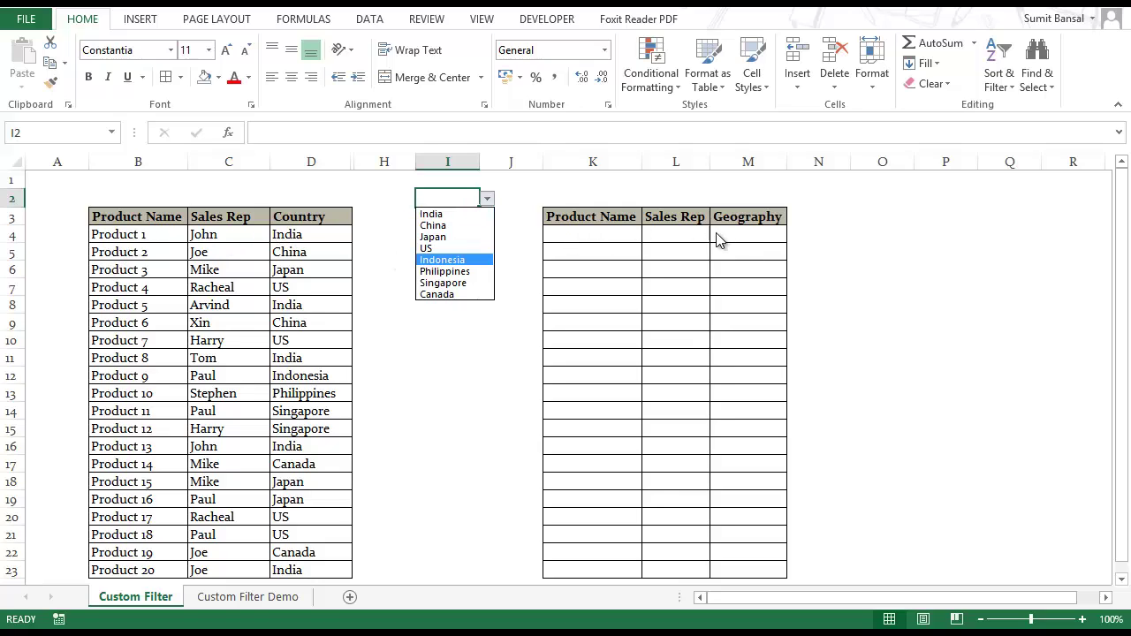
click(460, 213)
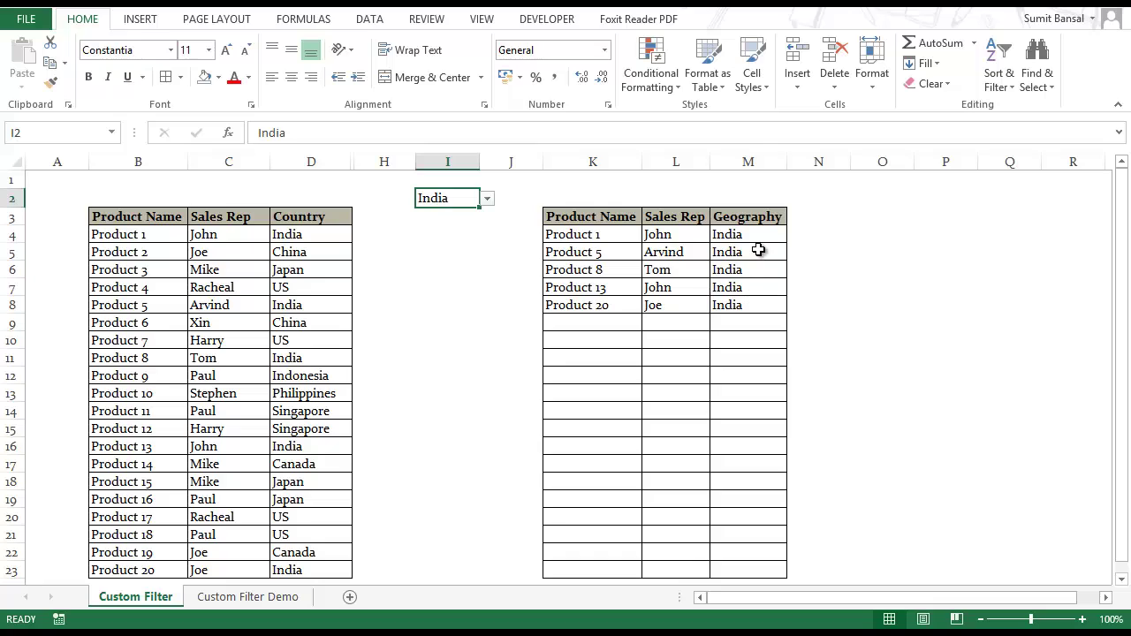
drag(163, 235, 236, 235)
drag(173, 305, 292, 305)
drag(168, 359, 349, 359)
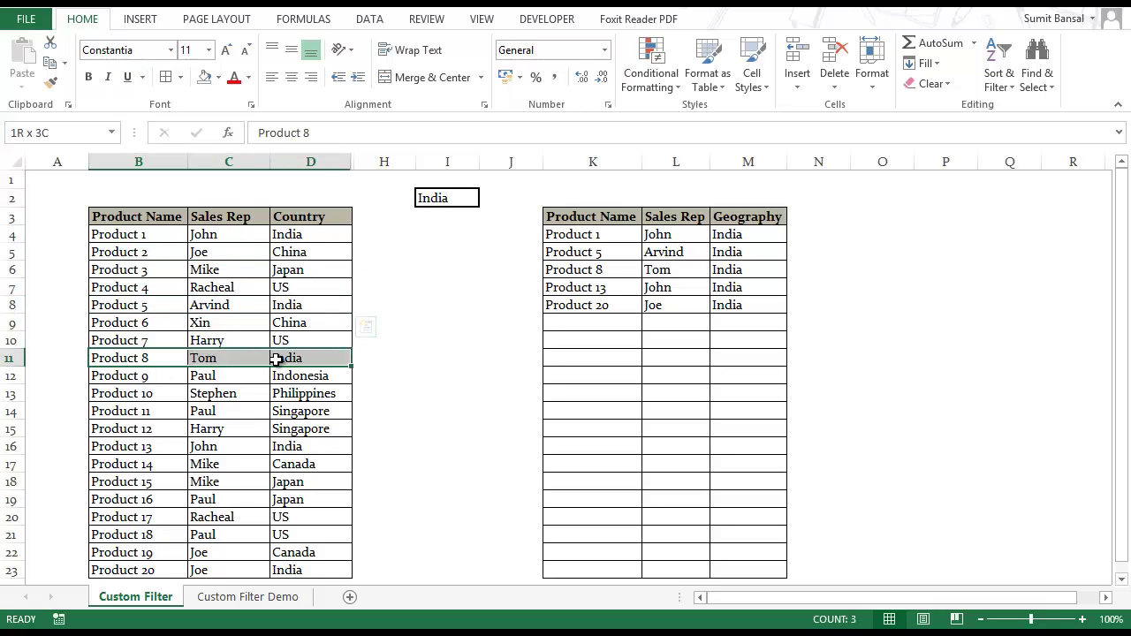
drag(186, 446, 292, 447)
drag(193, 572, 289, 571)
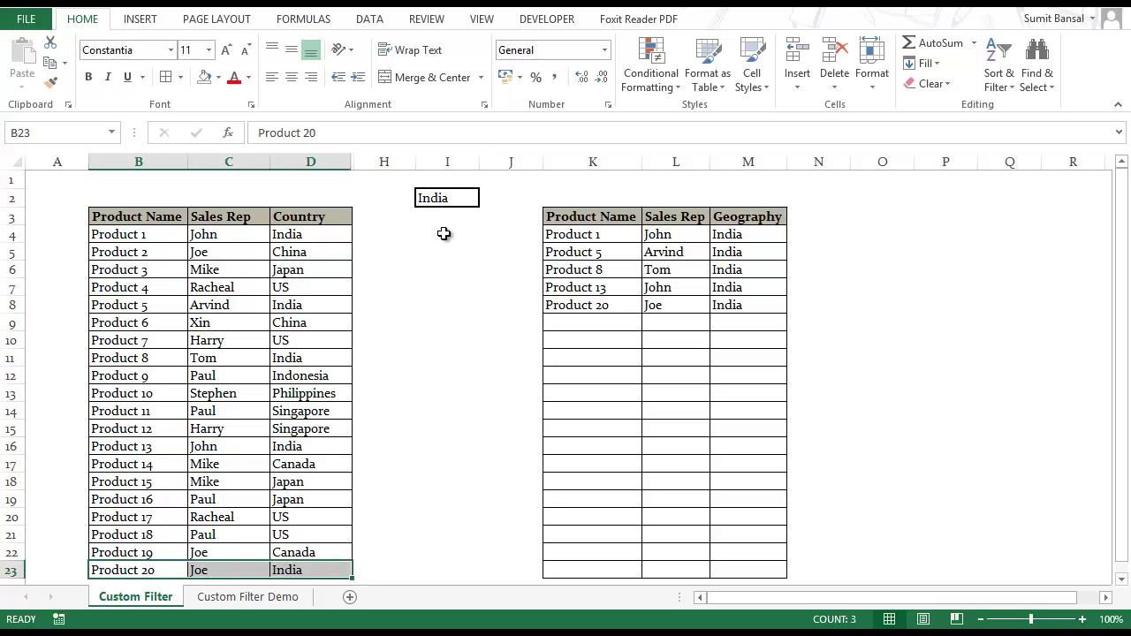
Switch the I2 country to China and begin selecting the source table at B3.
click(459, 196)
click(487, 199)
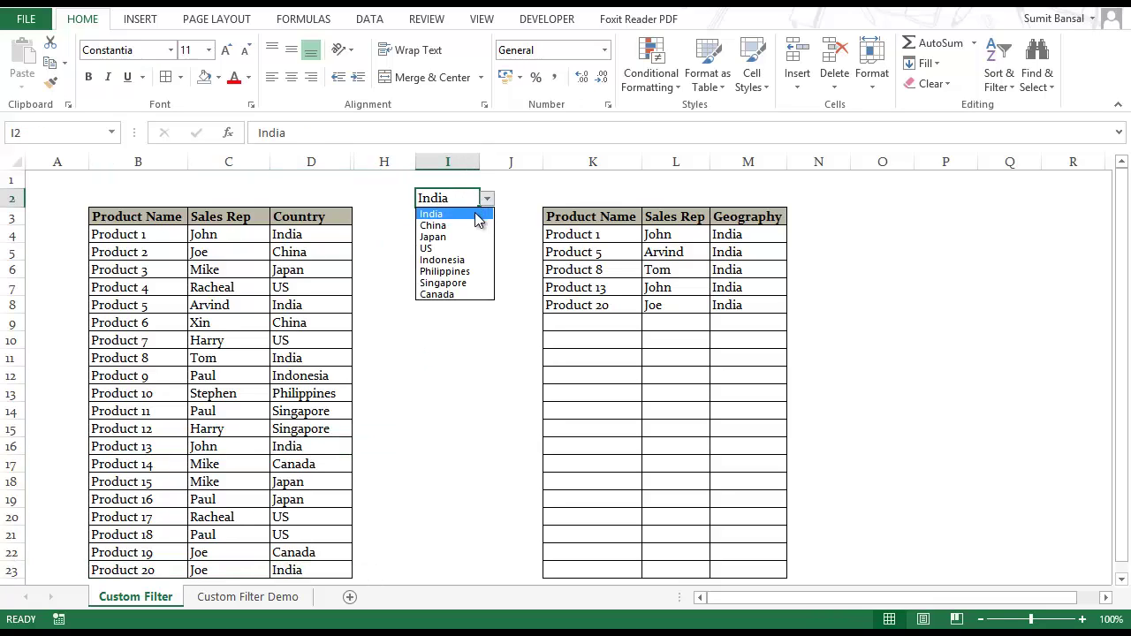
click(472, 226)
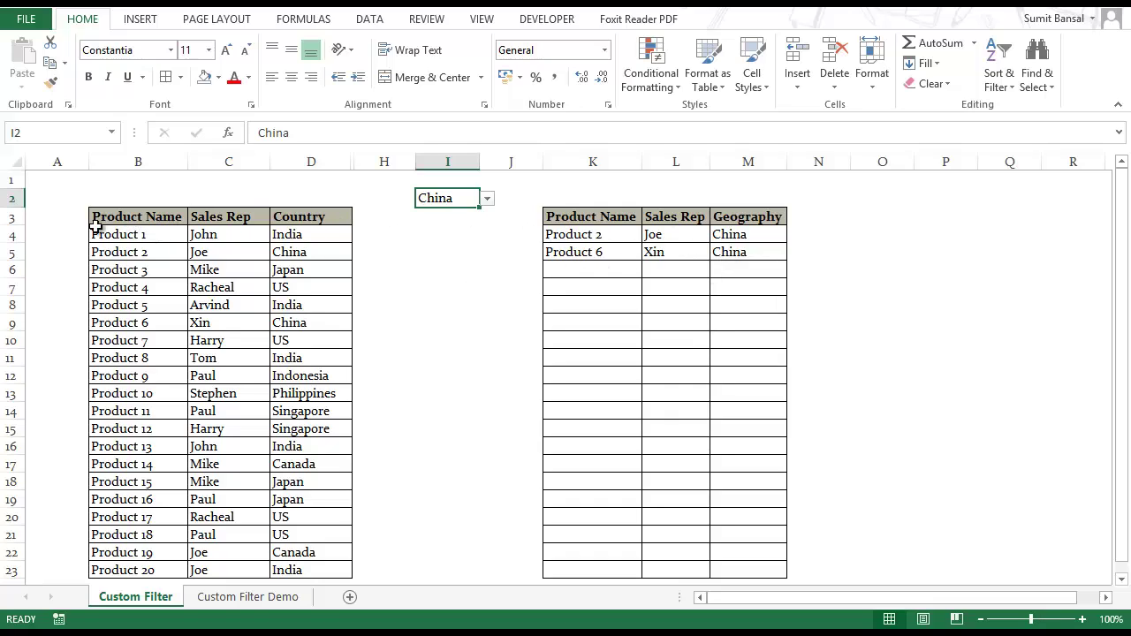
click(139, 216)
Select the source table B3:D23 and review the extraction formulas in M4 and M5.
drag(138, 216, 321, 564)
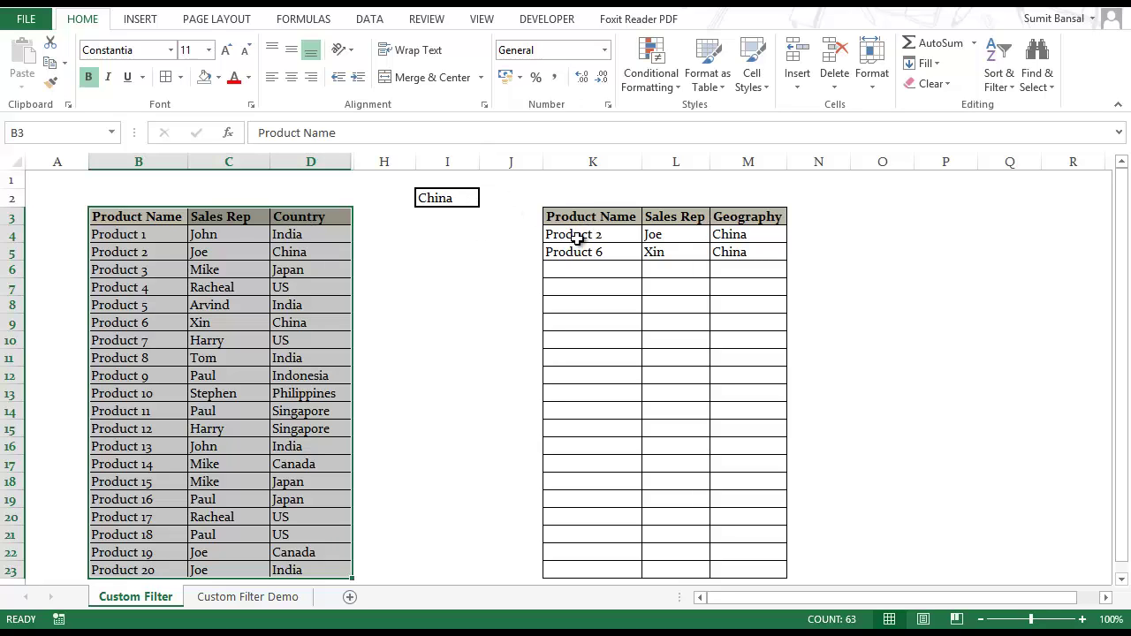
click(730, 234)
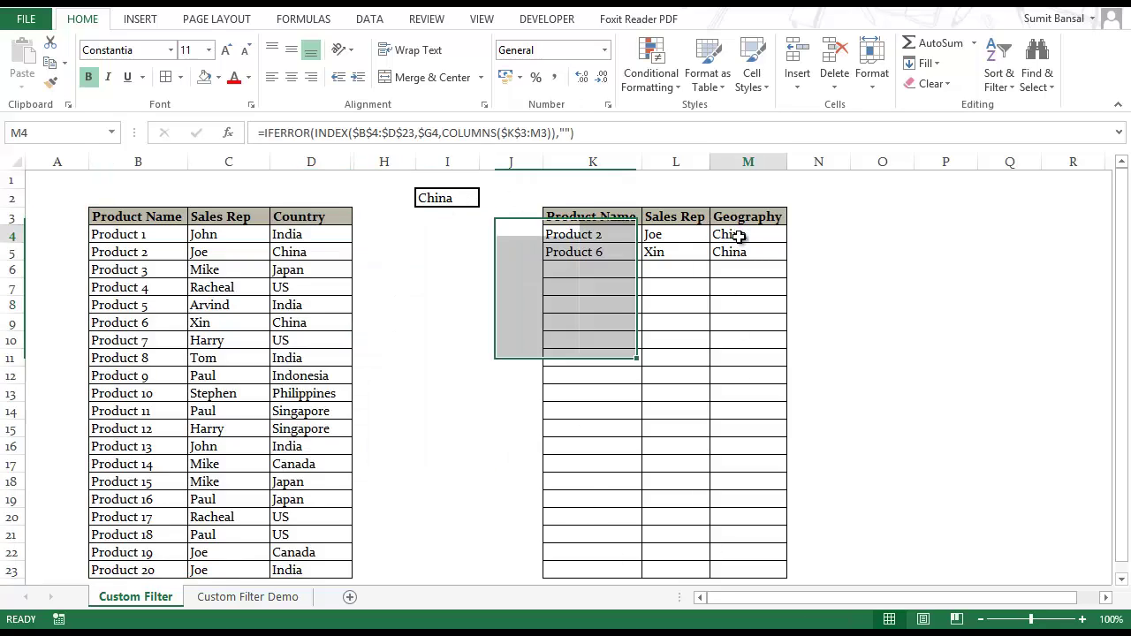
click(747, 252)
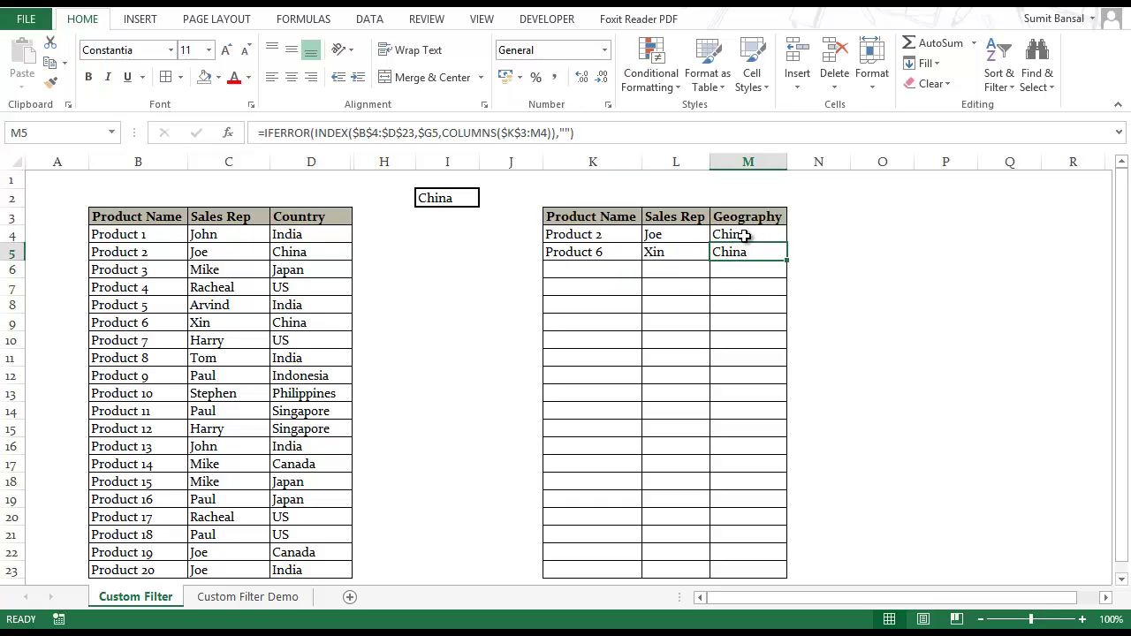
click(745, 235)
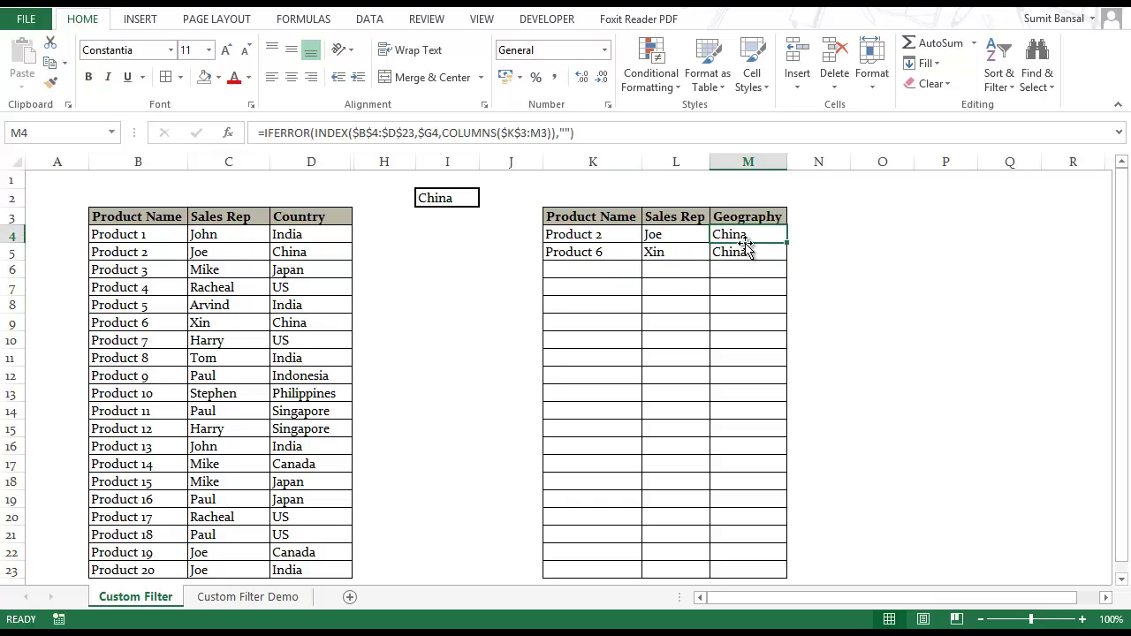
Set I2 back to India and review the resulting formulas in M4 through M8.
click(462, 200)
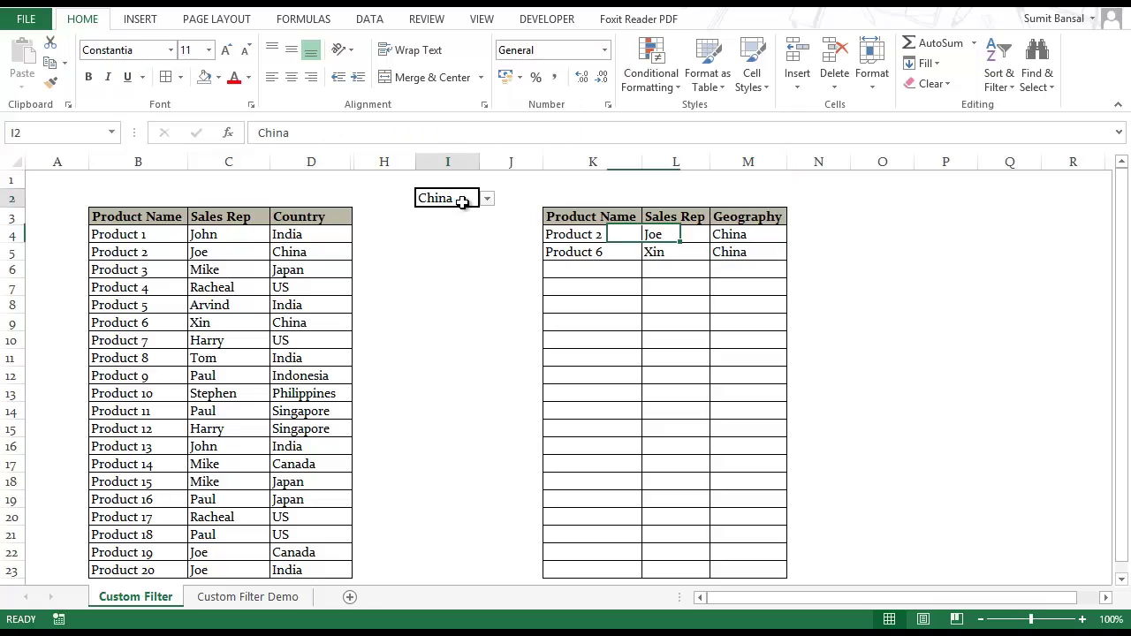
click(487, 199)
click(480, 216)
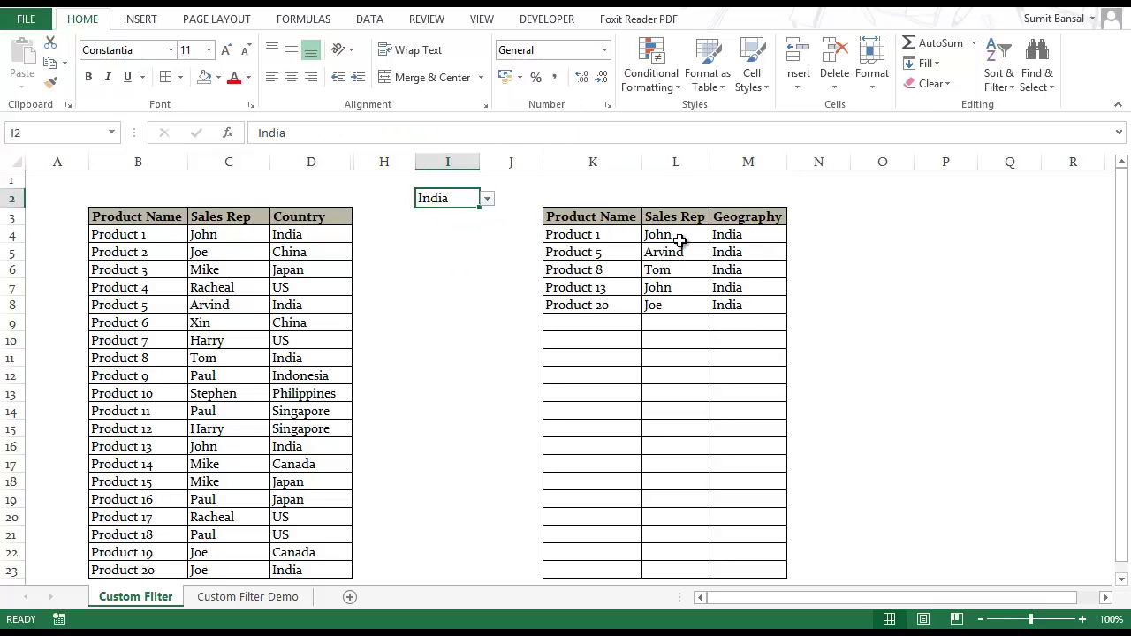
click(735, 235)
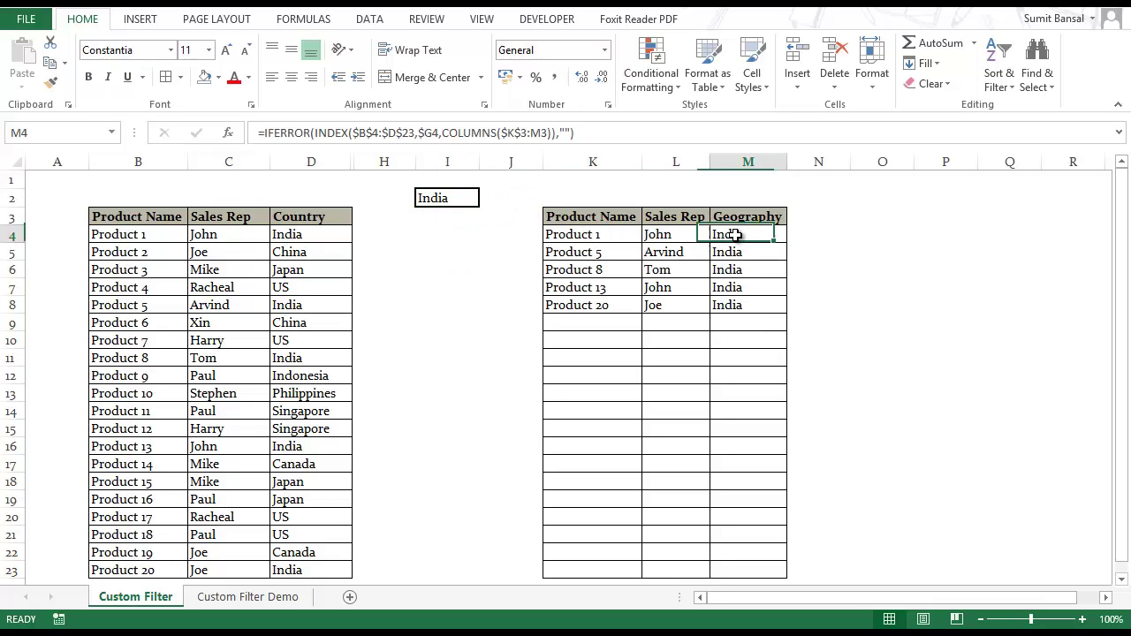
click(732, 253)
click(735, 271)
click(734, 288)
click(734, 306)
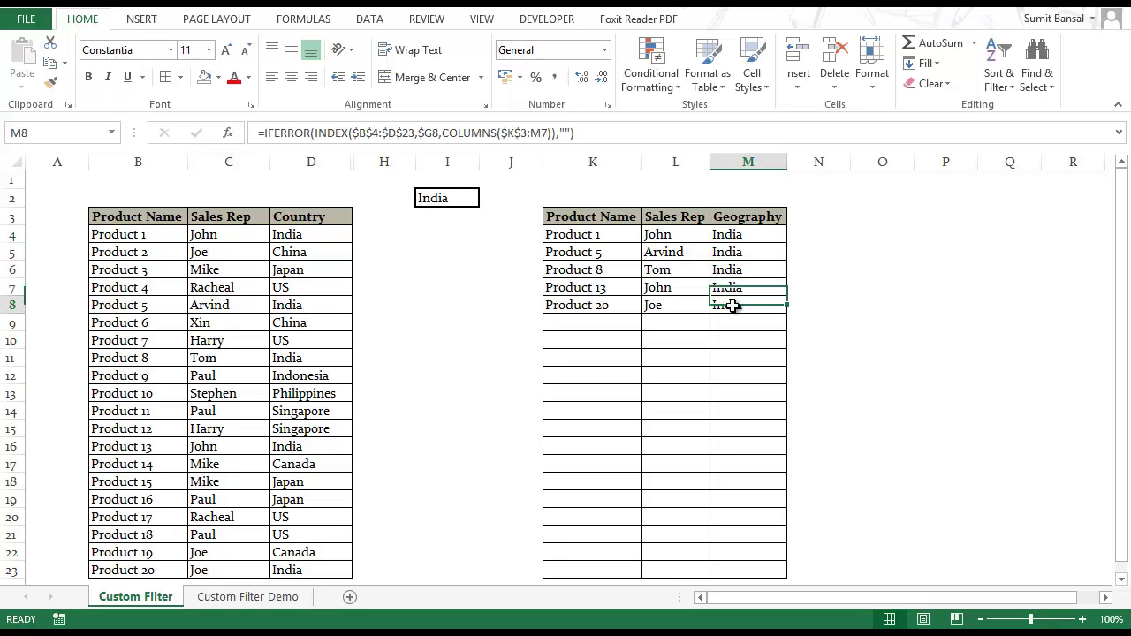
click(302, 234)
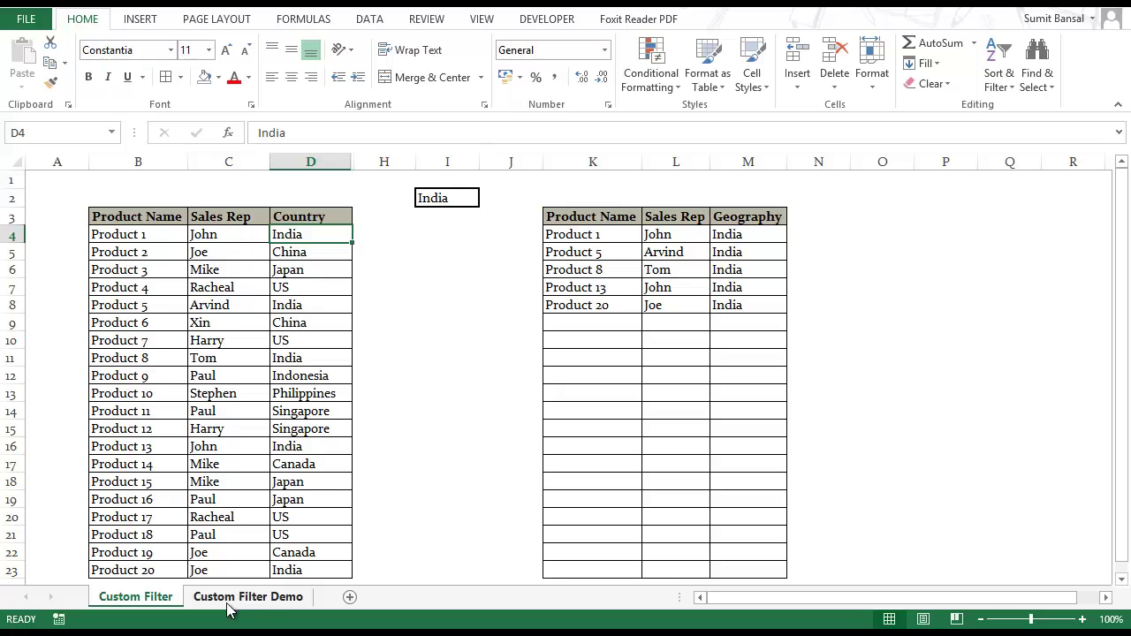
On the Custom Filter Demo sheet, copy the Country values D4:D23 and paste them at D41.
click(255, 608)
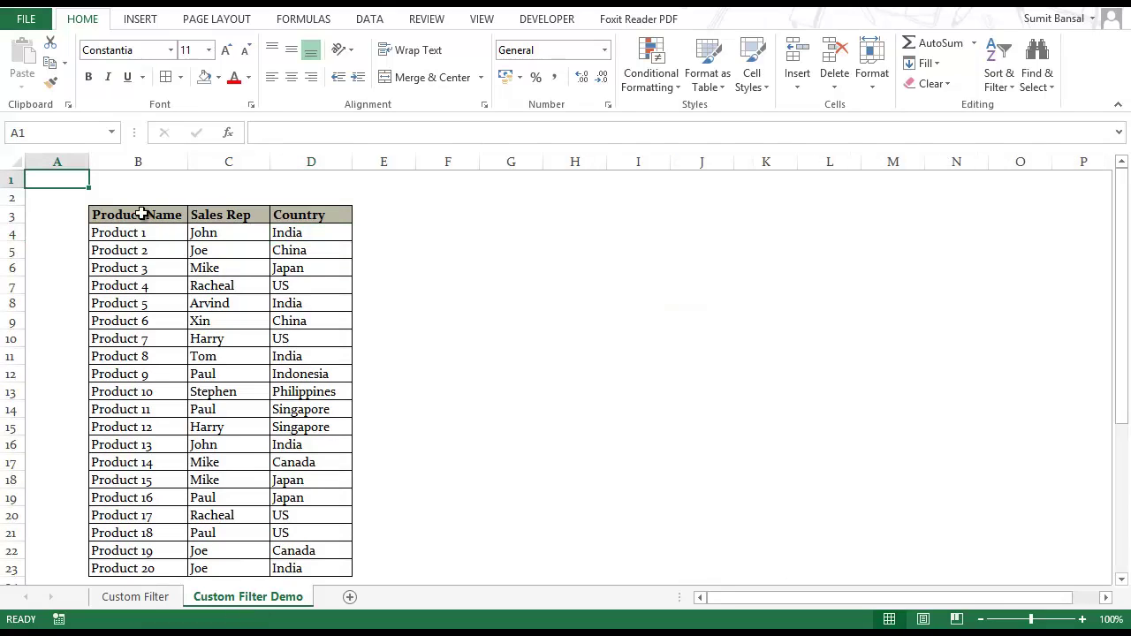
scroll(221, 261, down, 1)
scroll(220, 263, up, 1)
click(328, 235)
drag(328, 235, 335, 568)
key(ctrl+c)
scroll(318, 451, down, 4)
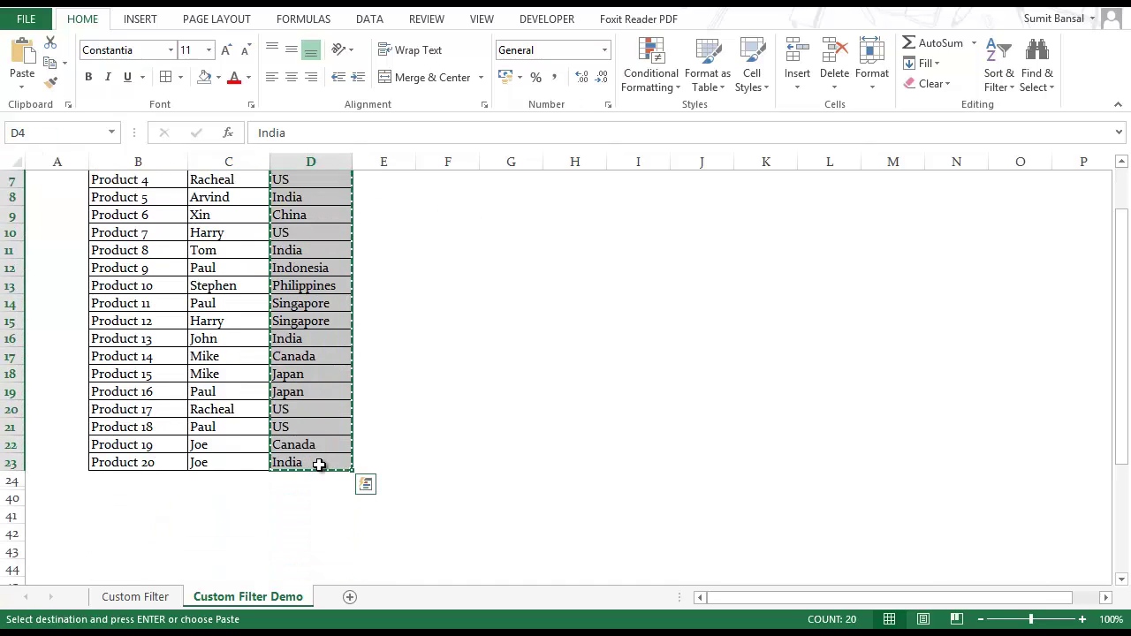
click(294, 407)
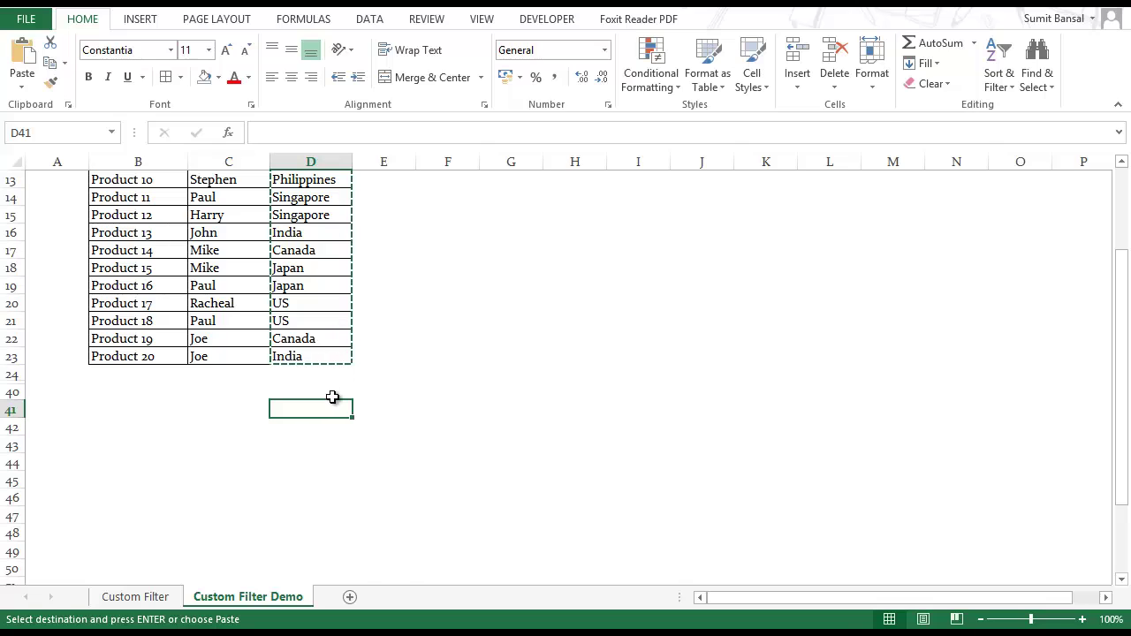
key(ctrl+v)
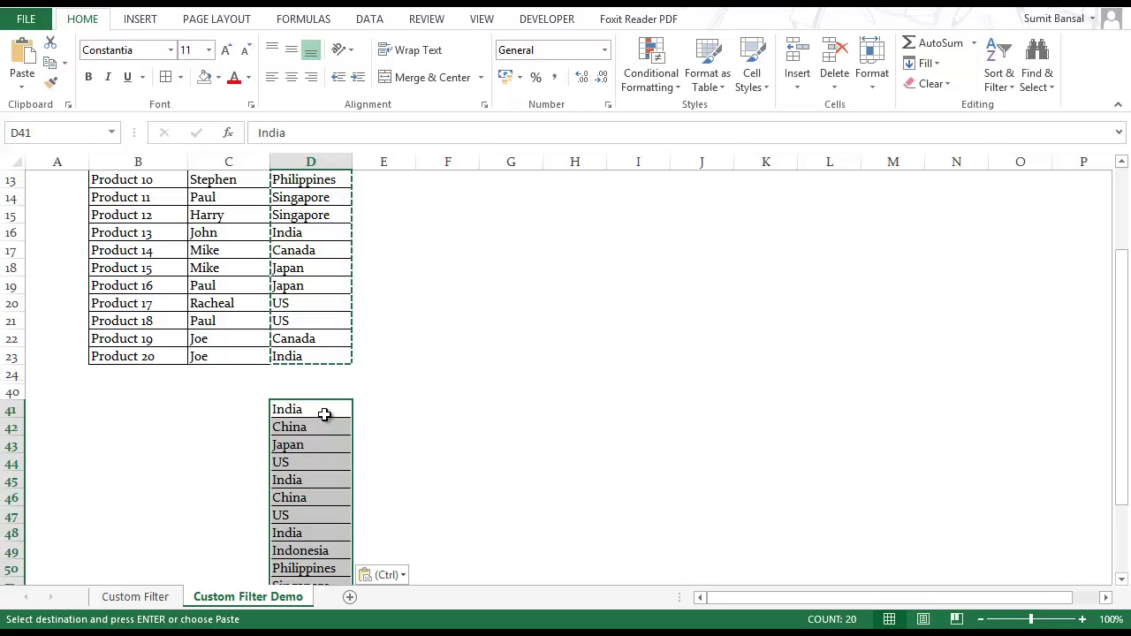
Run Remove Duplicates on column D, removing 12 duplicates to leave eight countries in D41:D48.
click(368, 20)
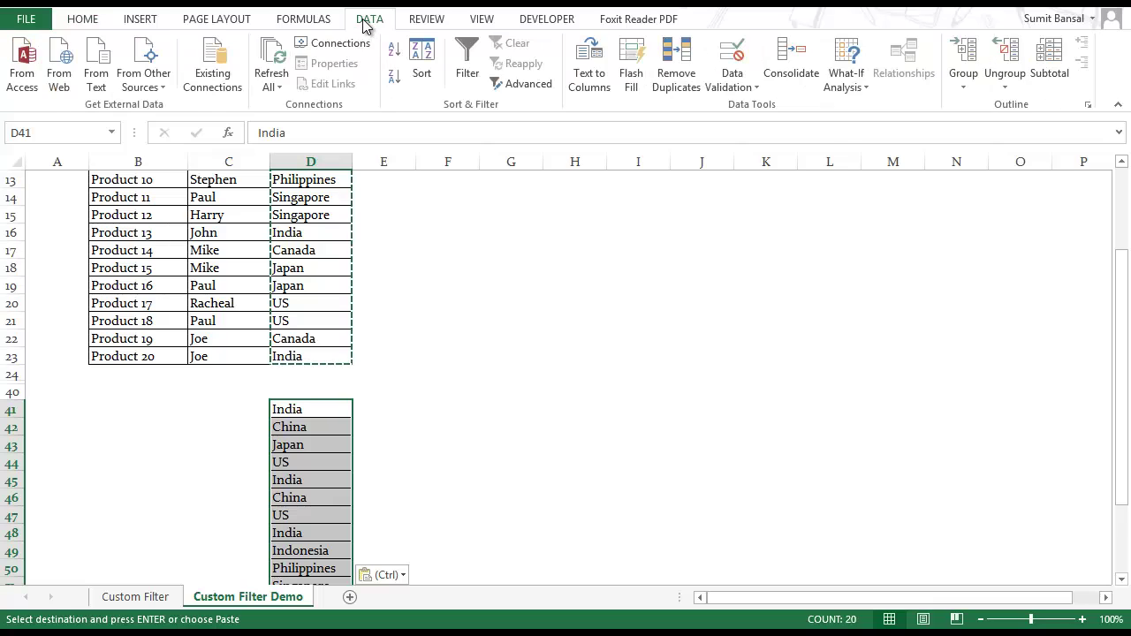
click(678, 77)
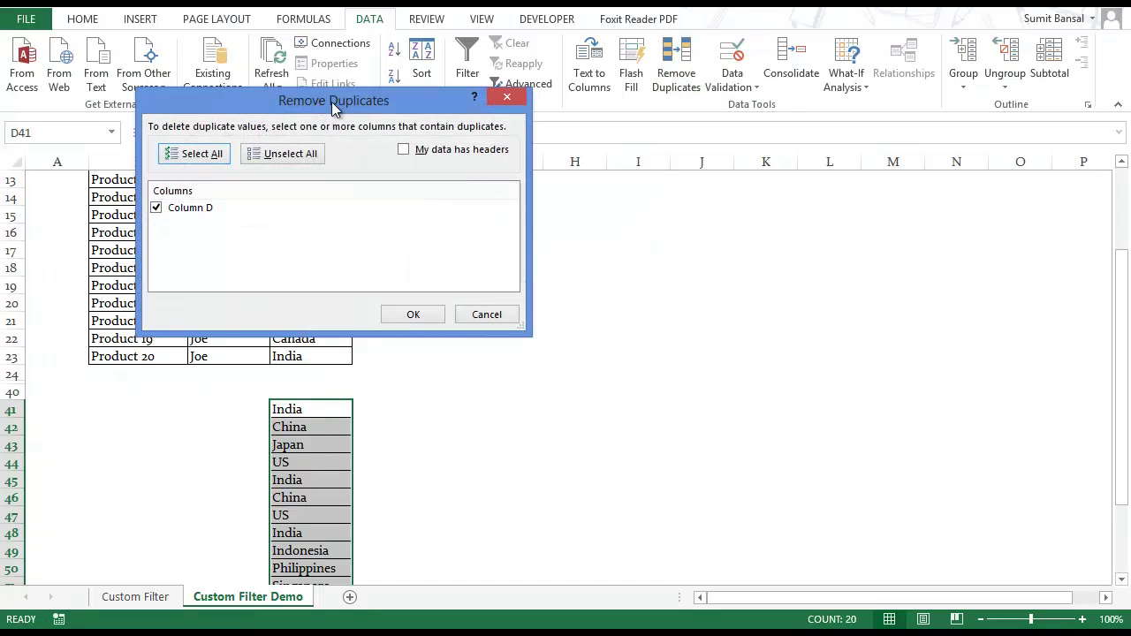
drag(348, 106, 481, 107)
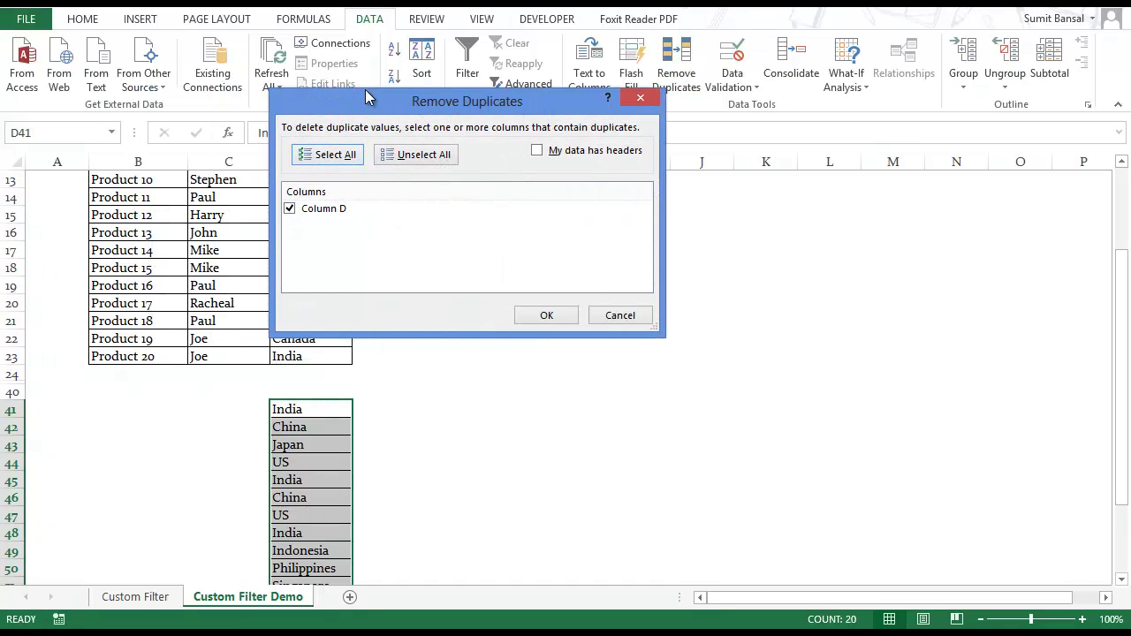
drag(370, 99, 404, 70)
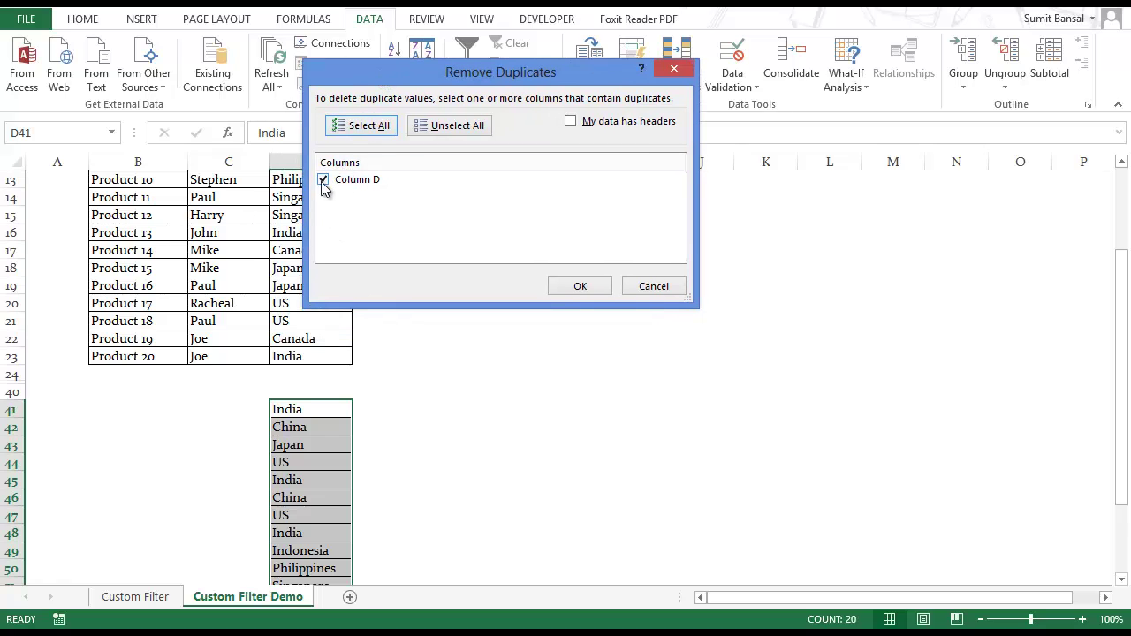
click(577, 287)
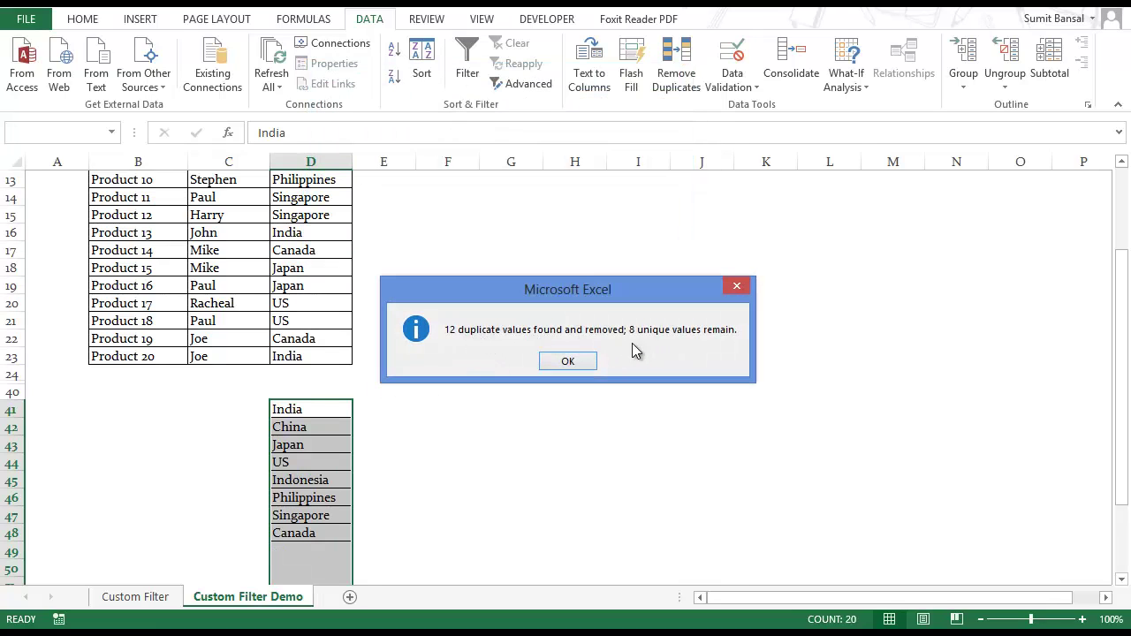
click(567, 362)
drag(306, 408, 304, 537)
scroll(560, 397, up, 4)
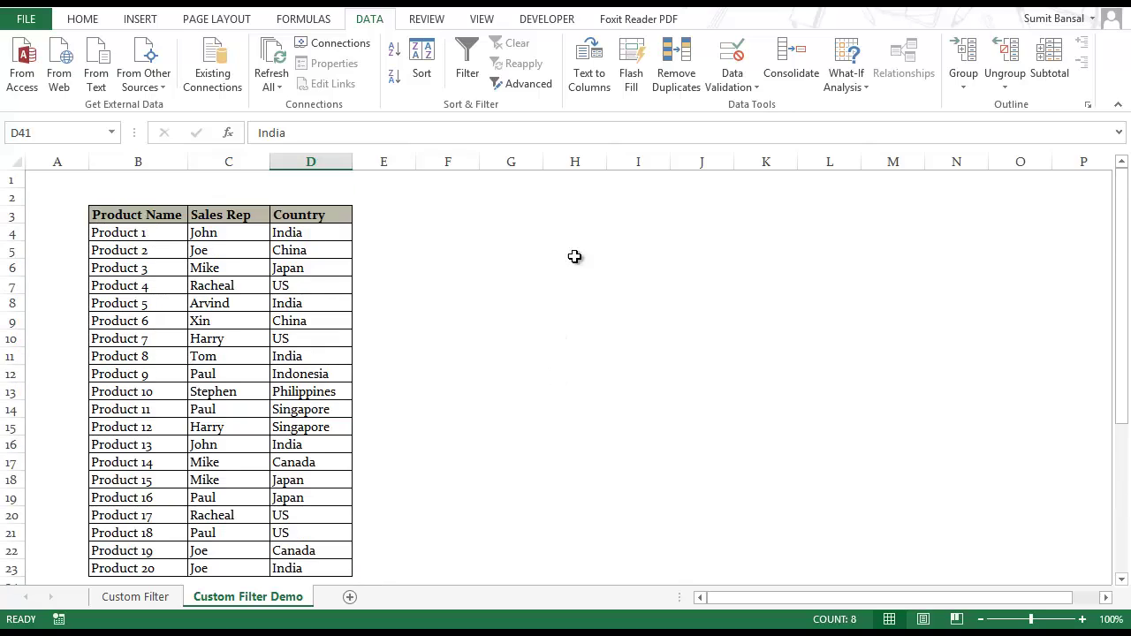
Give I2 a List data validation sourced from $D$41:$D$48 and check its country drop-down.
click(637, 199)
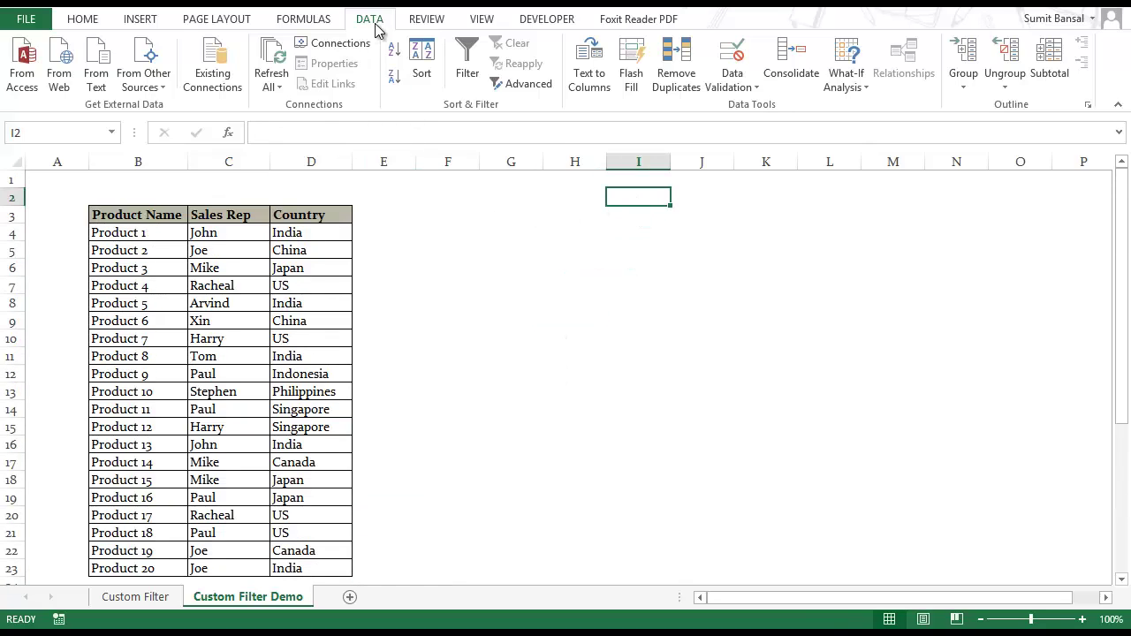
click(748, 87)
click(751, 106)
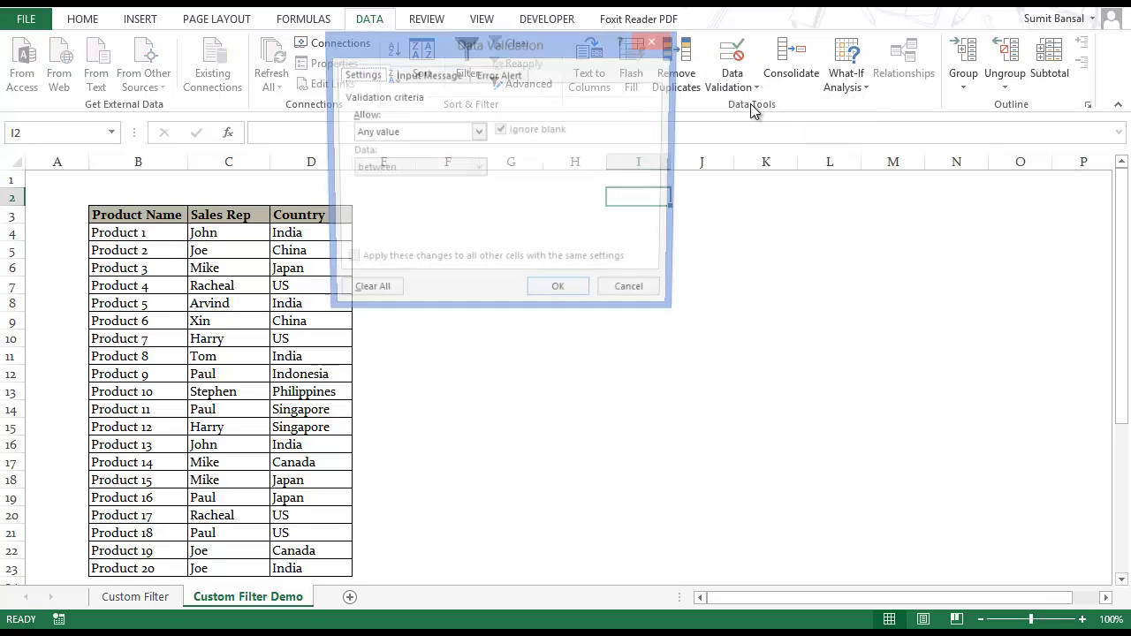
drag(413, 41, 299, 56)
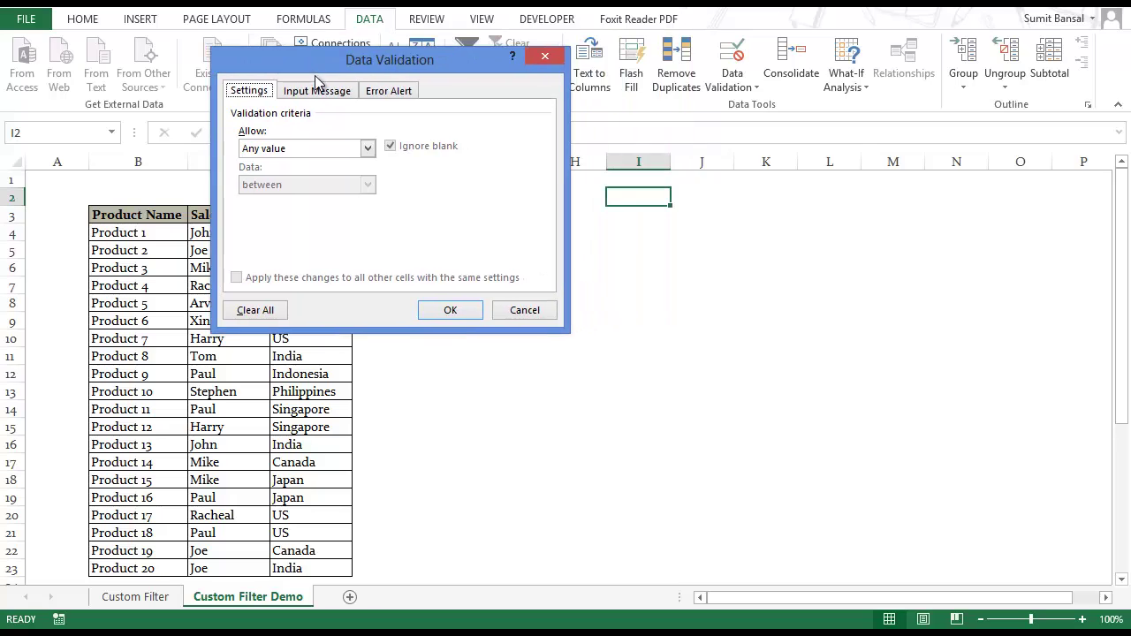
click(310, 148)
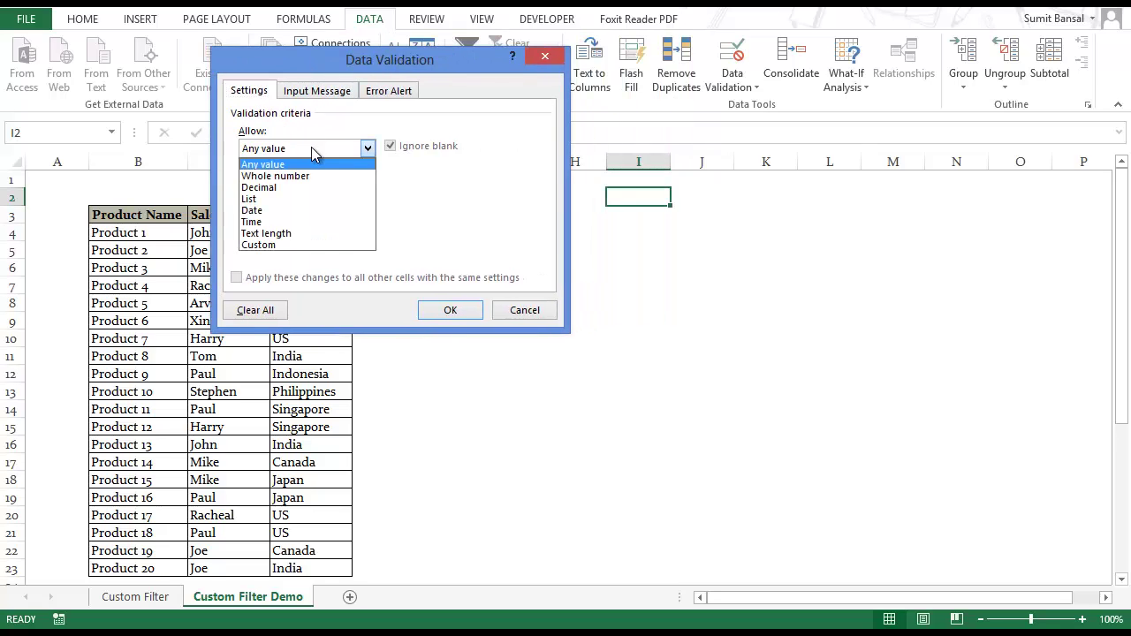
click(314, 198)
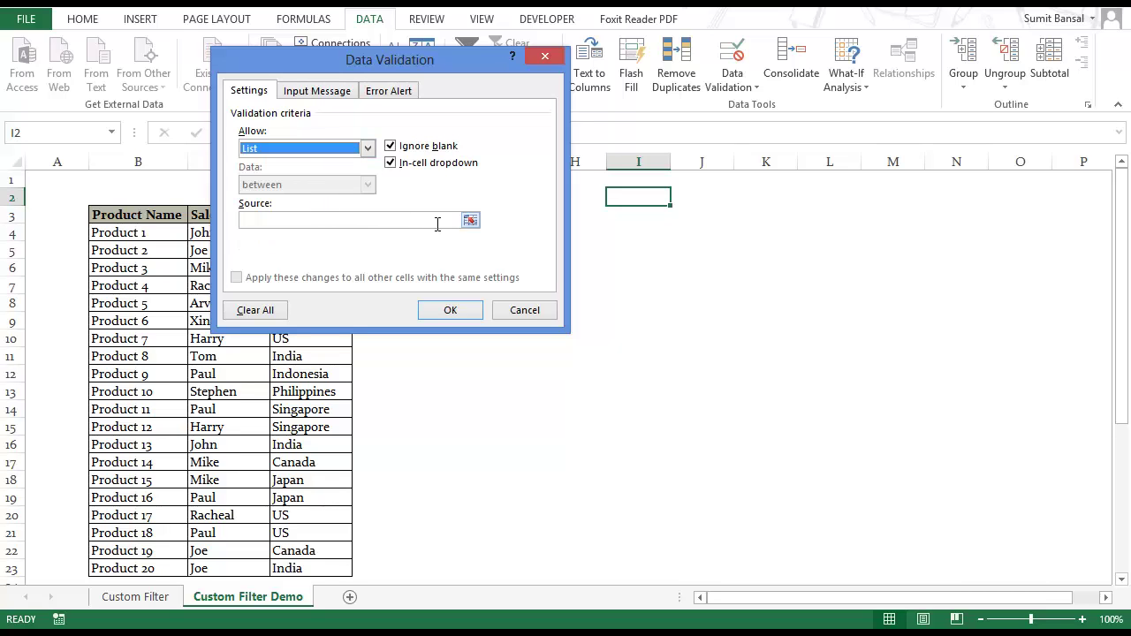
click(470, 221)
drag(1119, 265, 1121, 415)
drag(301, 233, 303, 356)
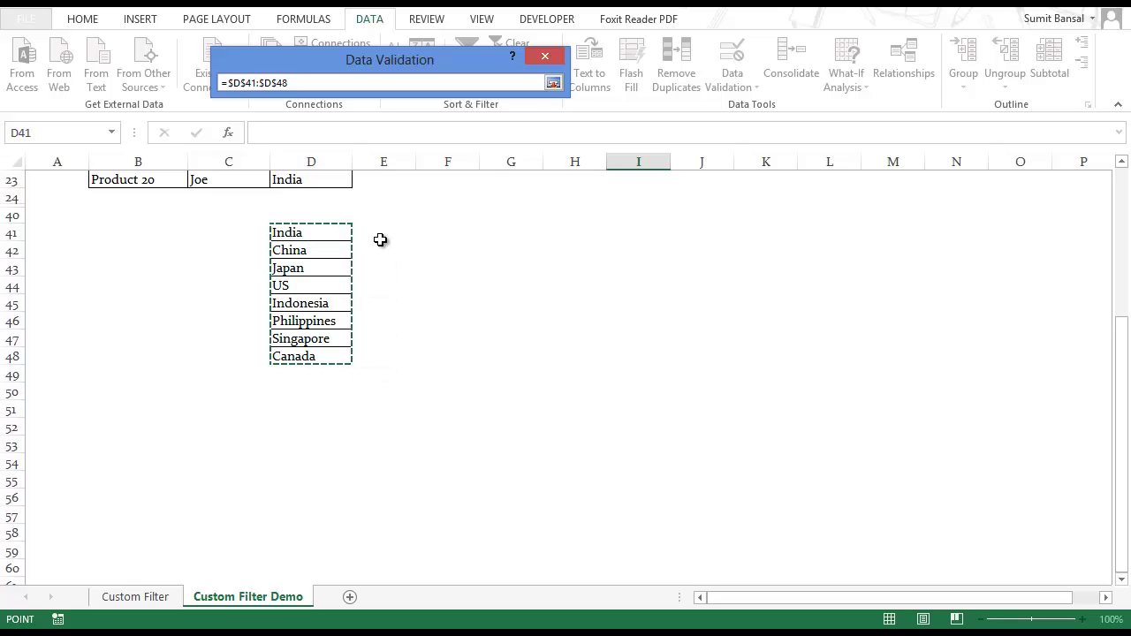
click(553, 82)
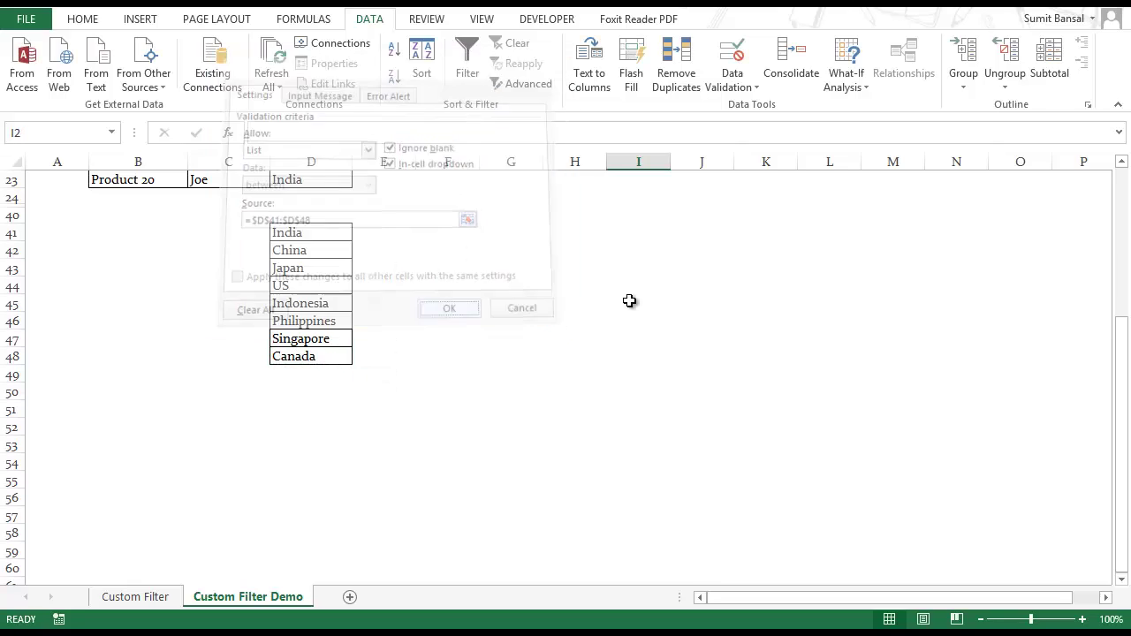
scroll(645, 301, up, 7)
click(678, 197)
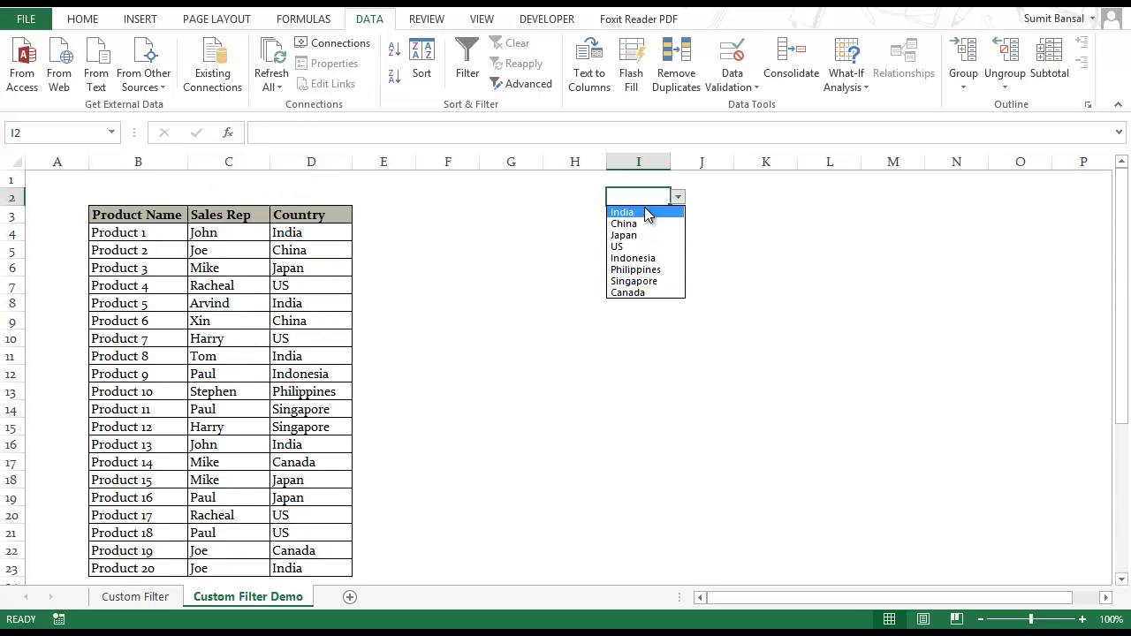
click(645, 196)
Put a thick box border around I2.
click(97, 26)
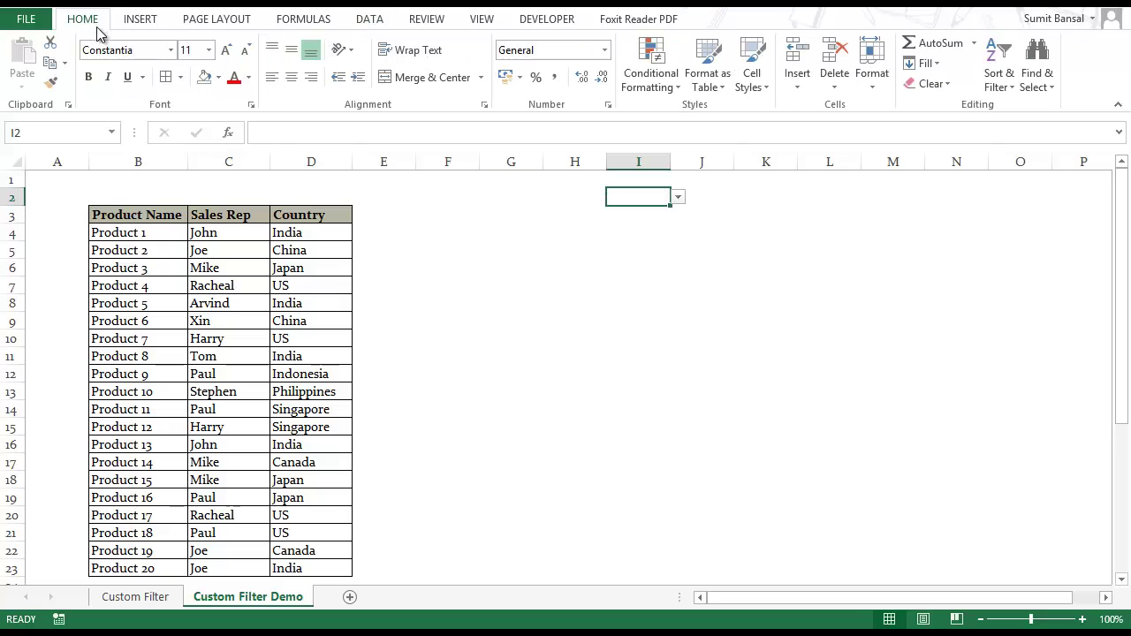
click(179, 77)
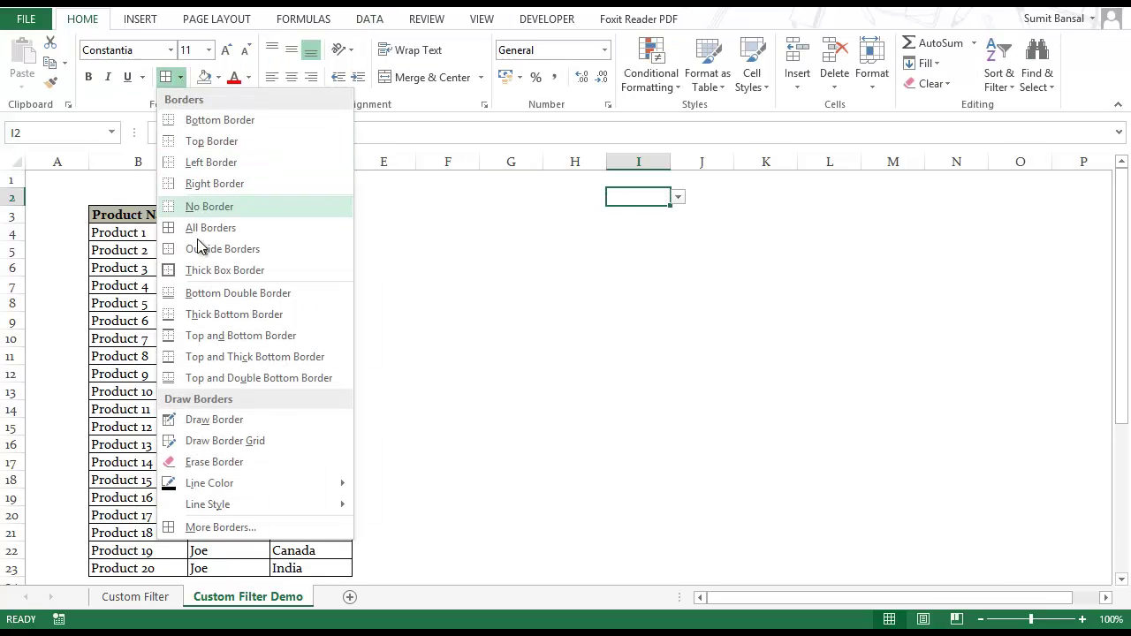
click(213, 271)
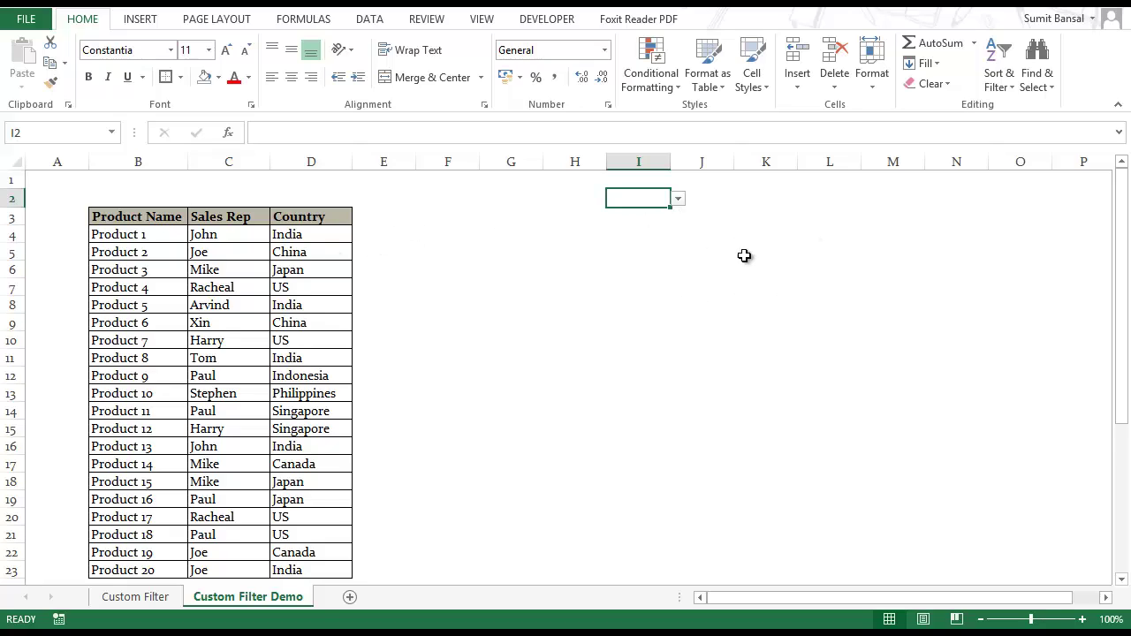
Enter the heading 'Helper 1' in E3.
click(385, 218)
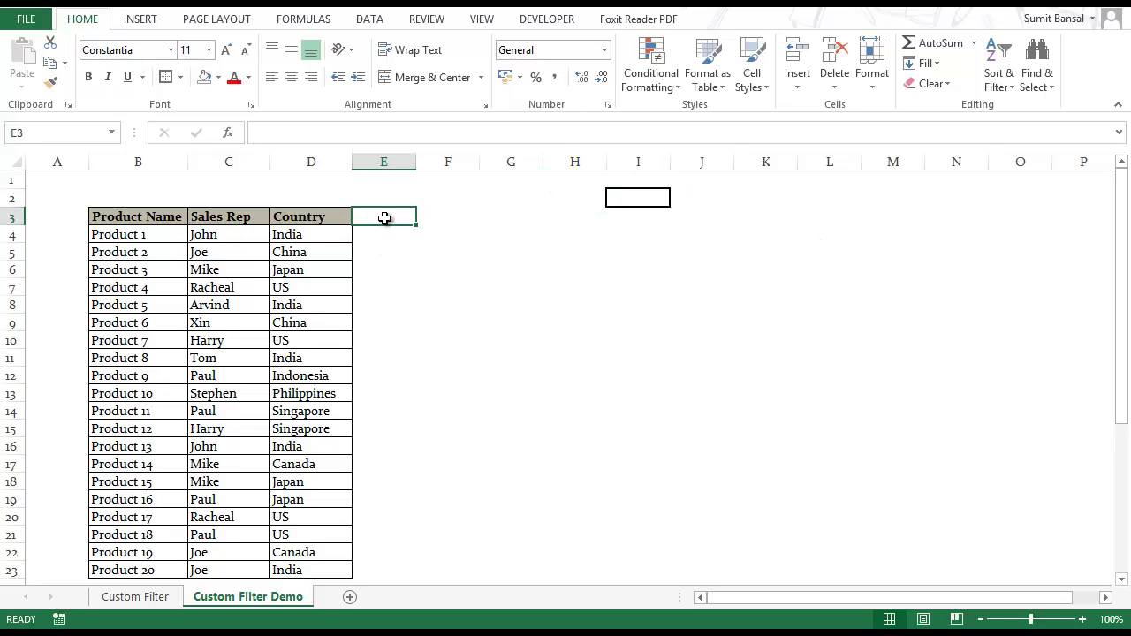
text(Hel)
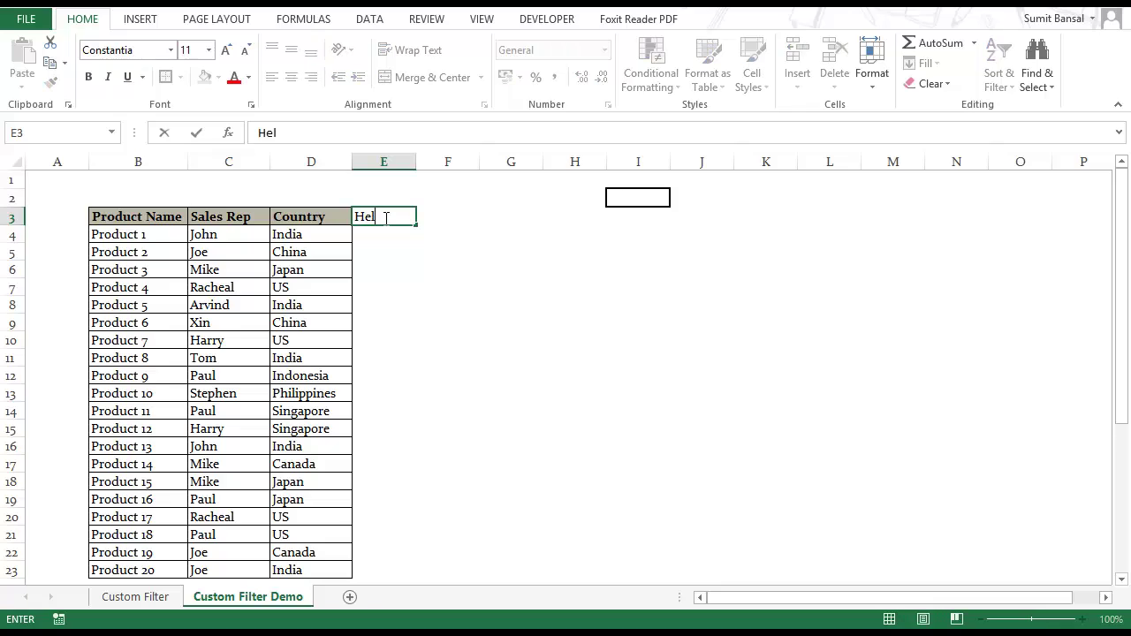
text(per 1)
key(Return)
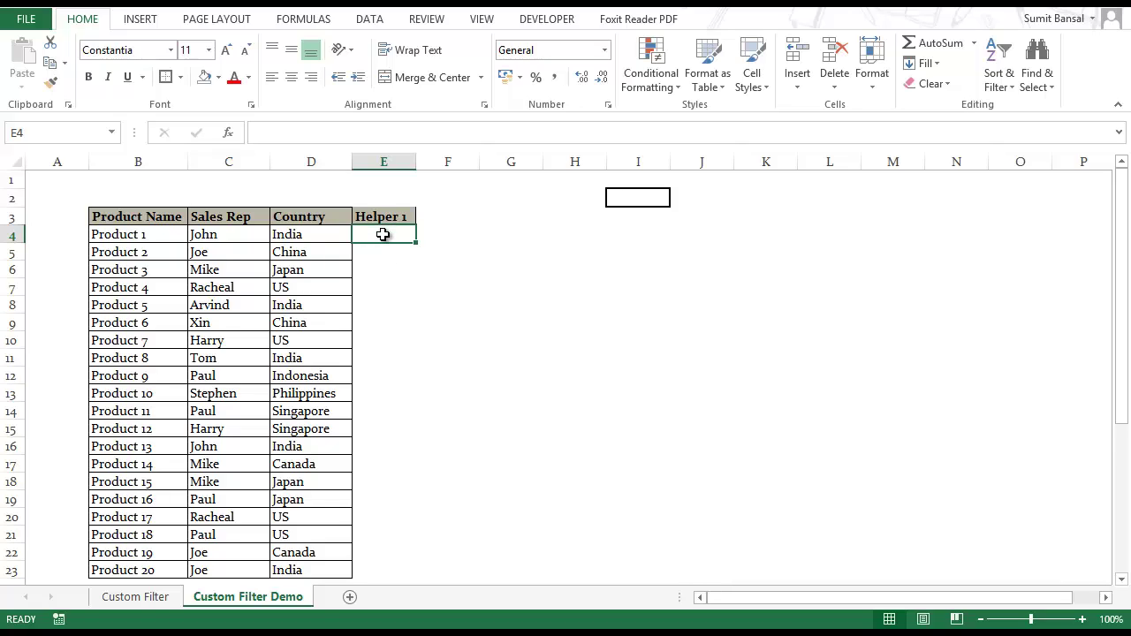
click(331, 234)
key(Down)
key(Down)
click(326, 236)
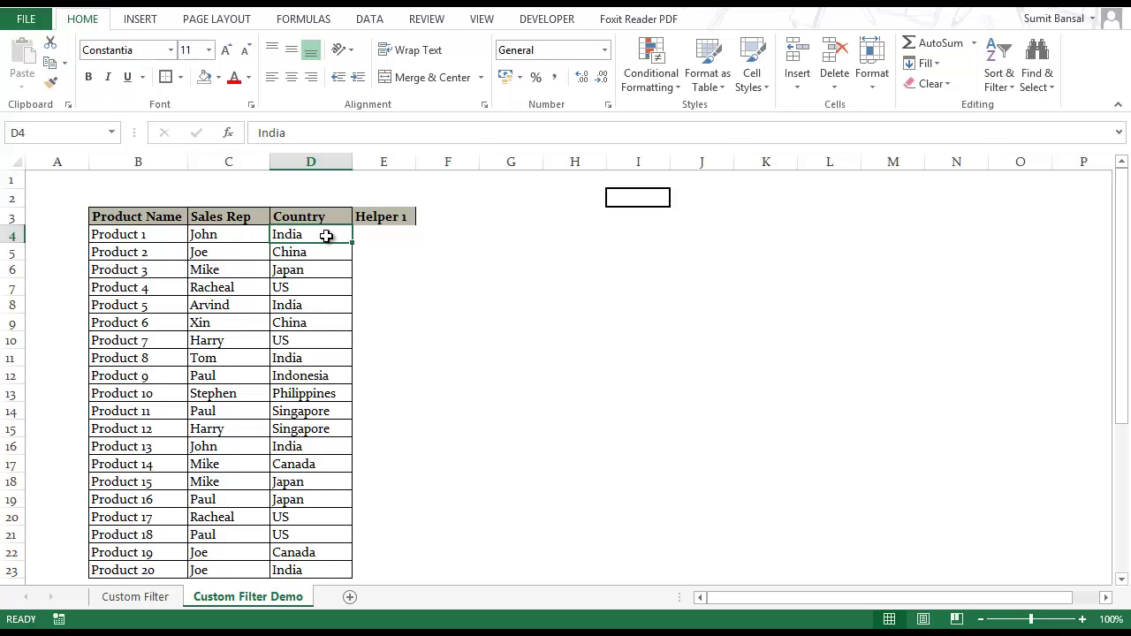
key(Down)
key(Down)
Enter =ROWS($D$4:D4) in E4.
click(358, 236)
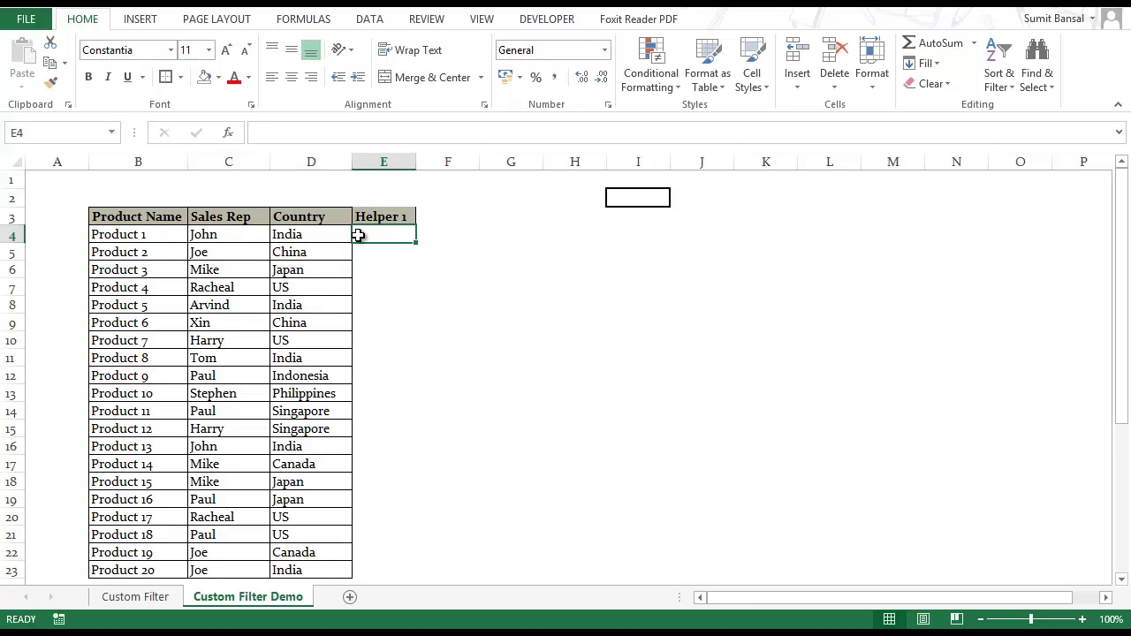
text(=rows)
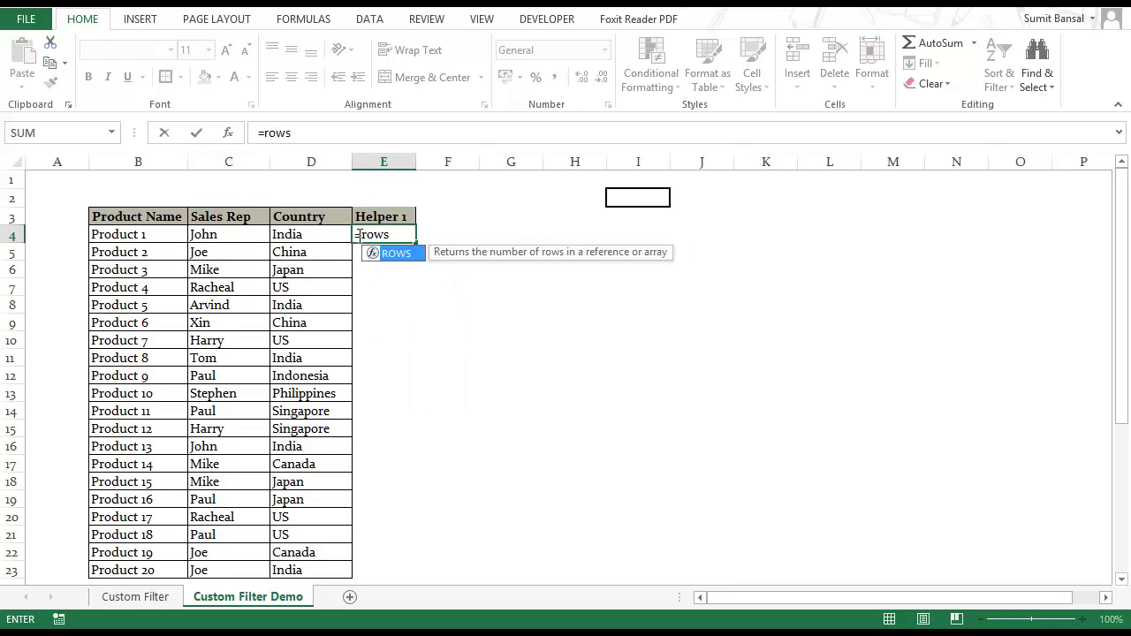
text(()
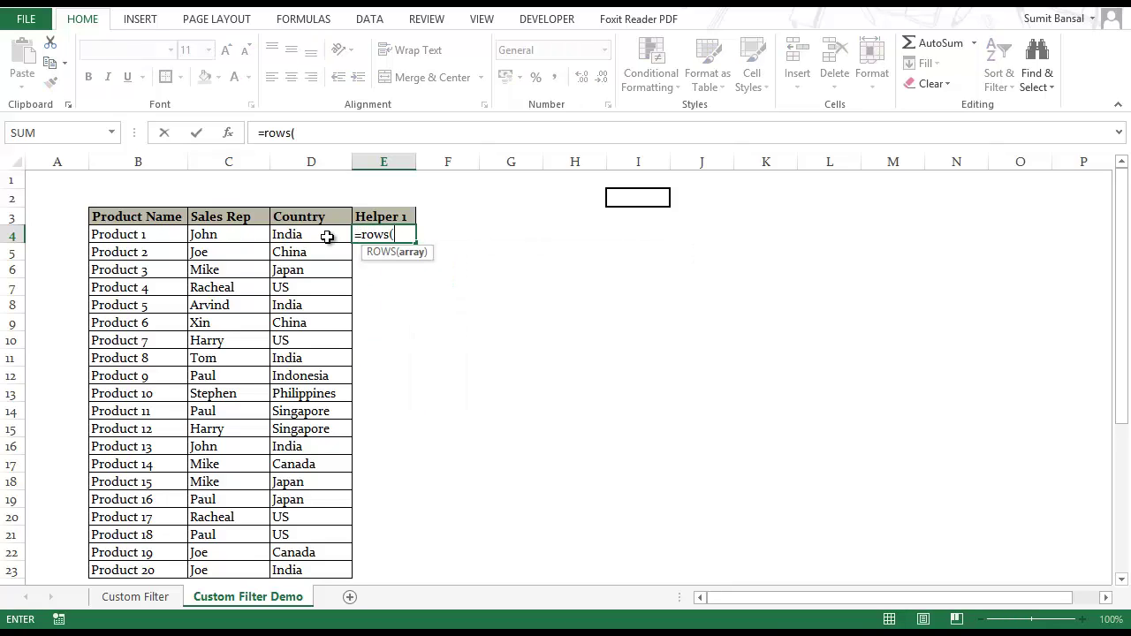
click(326, 236)
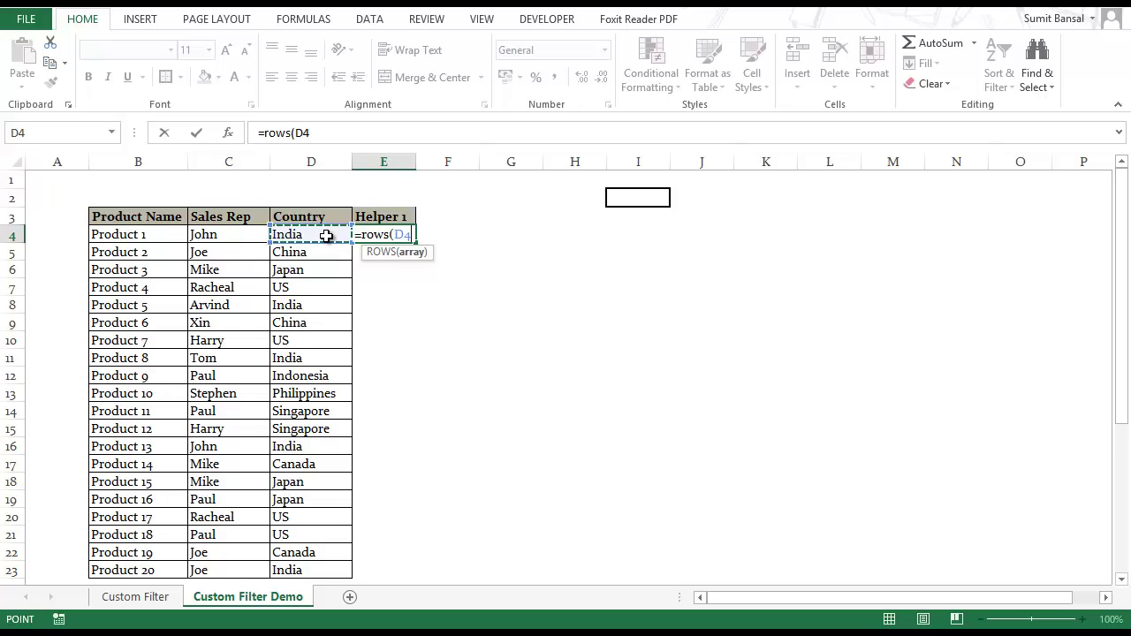
key(F8)
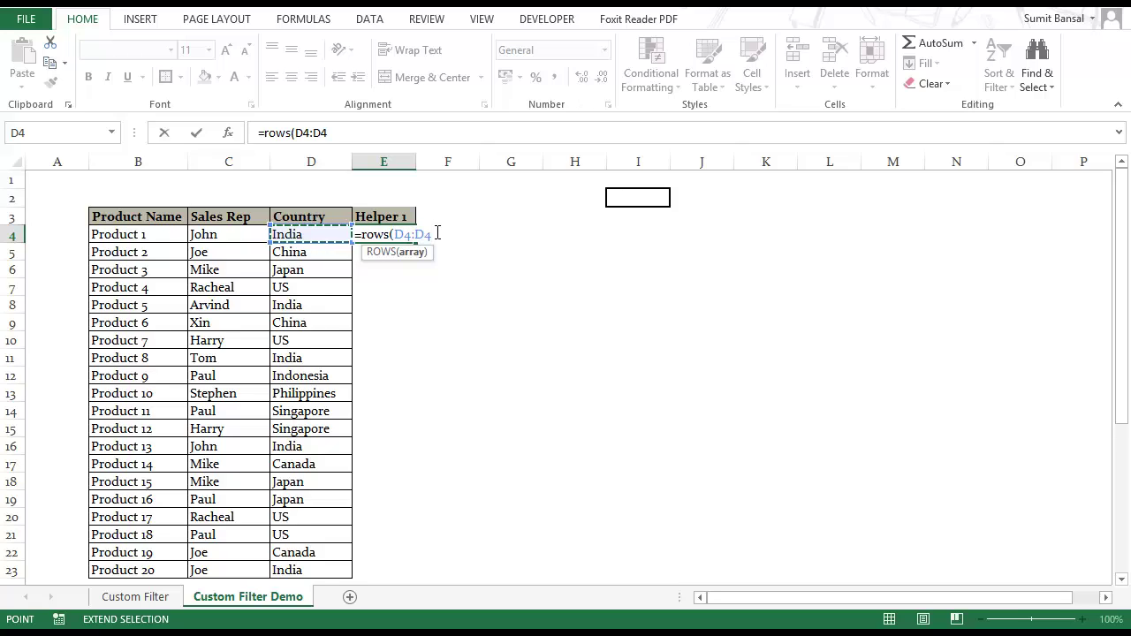
drag(402, 235, 432, 236)
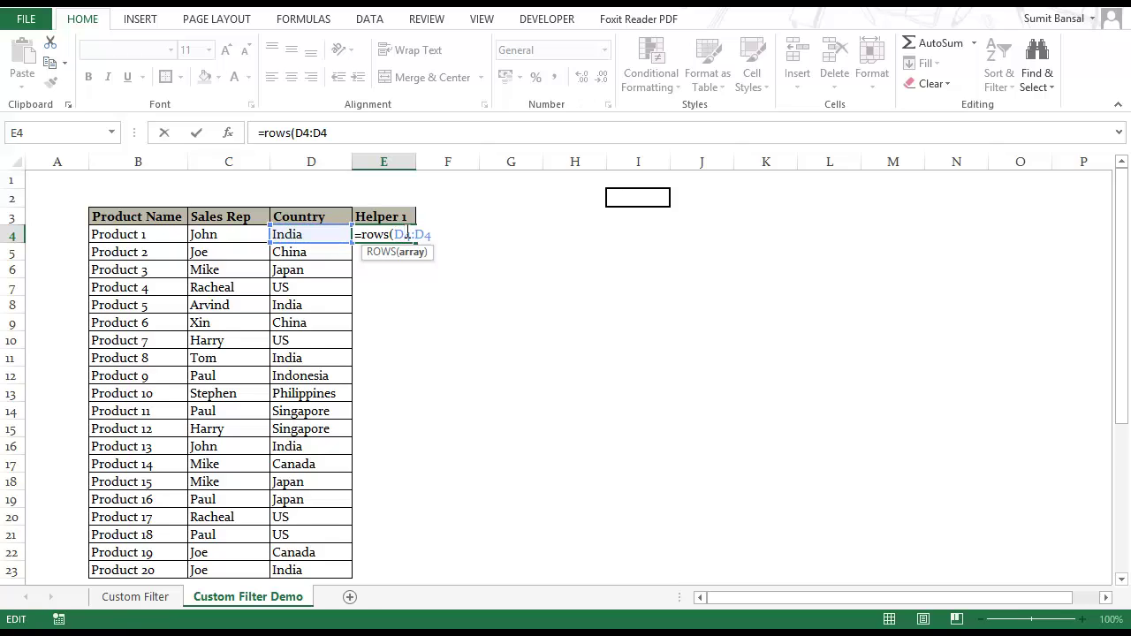
key(F4)
key(Return)
key(Up)
key(F2)
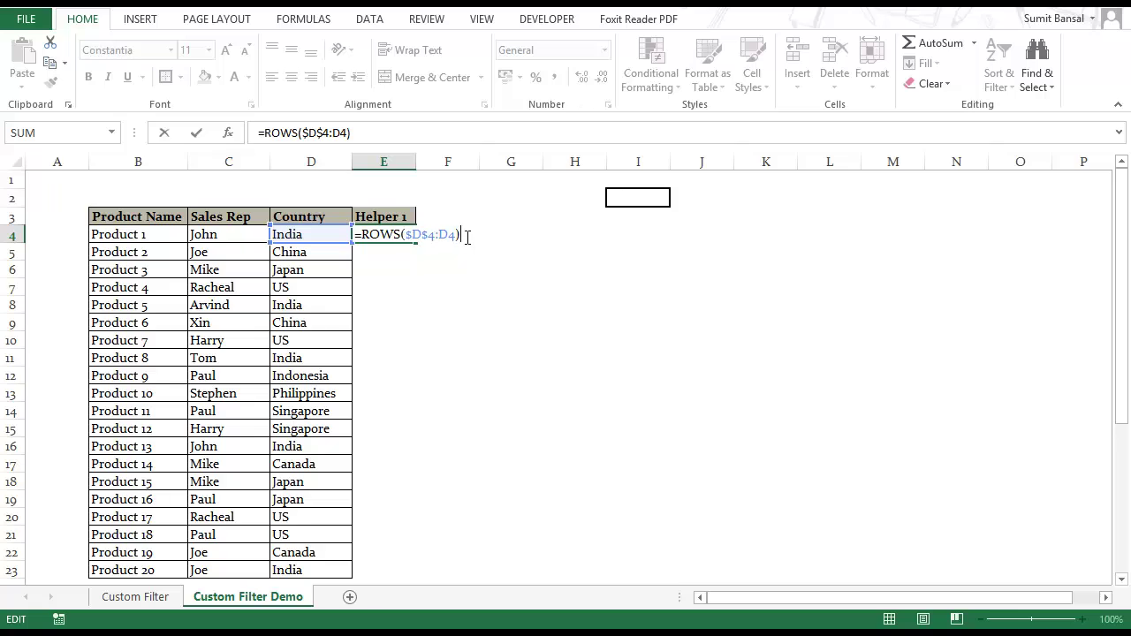
key(Escape)
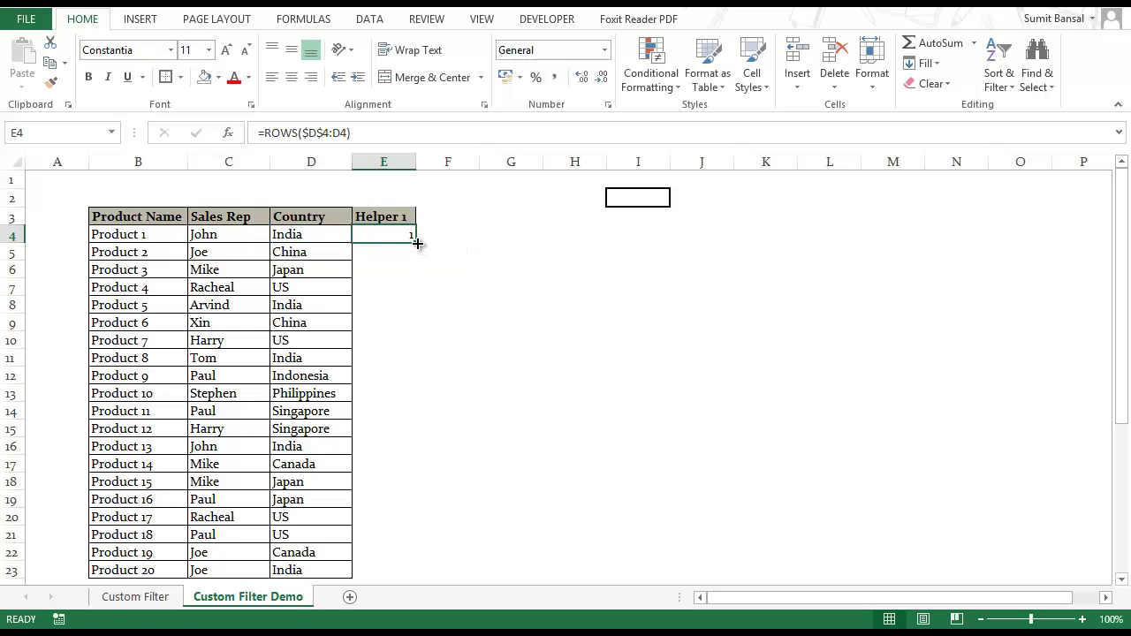
Fill the ROWS formula down to E23 and verify E5 reads =ROWS($D$4:D5).
drag(417, 243, 420, 581)
click(374, 252)
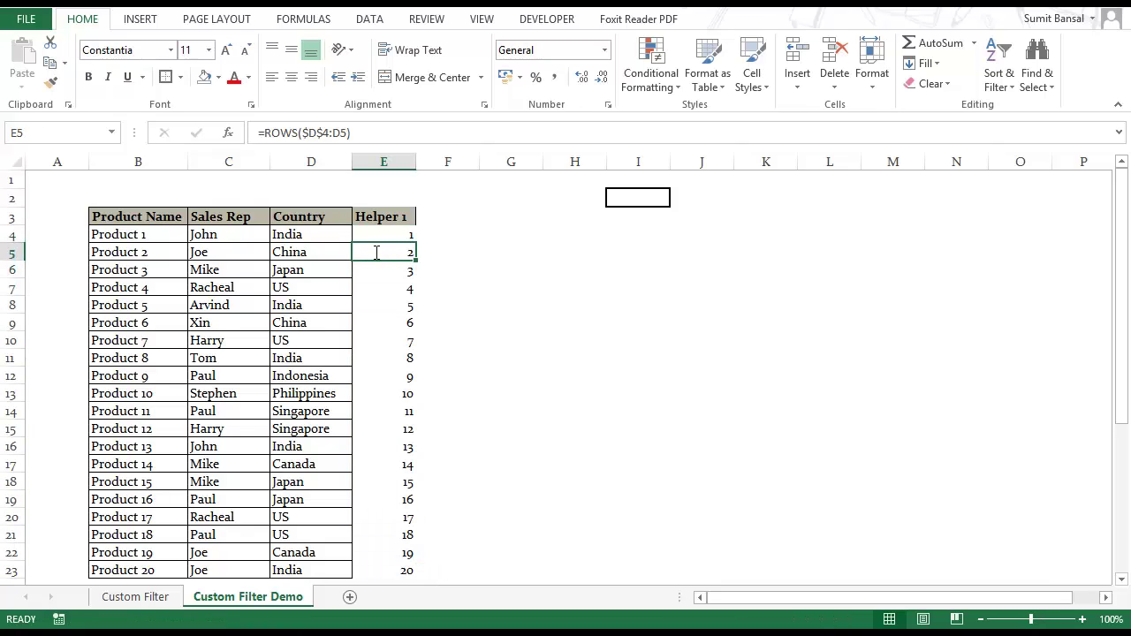
key(F2)
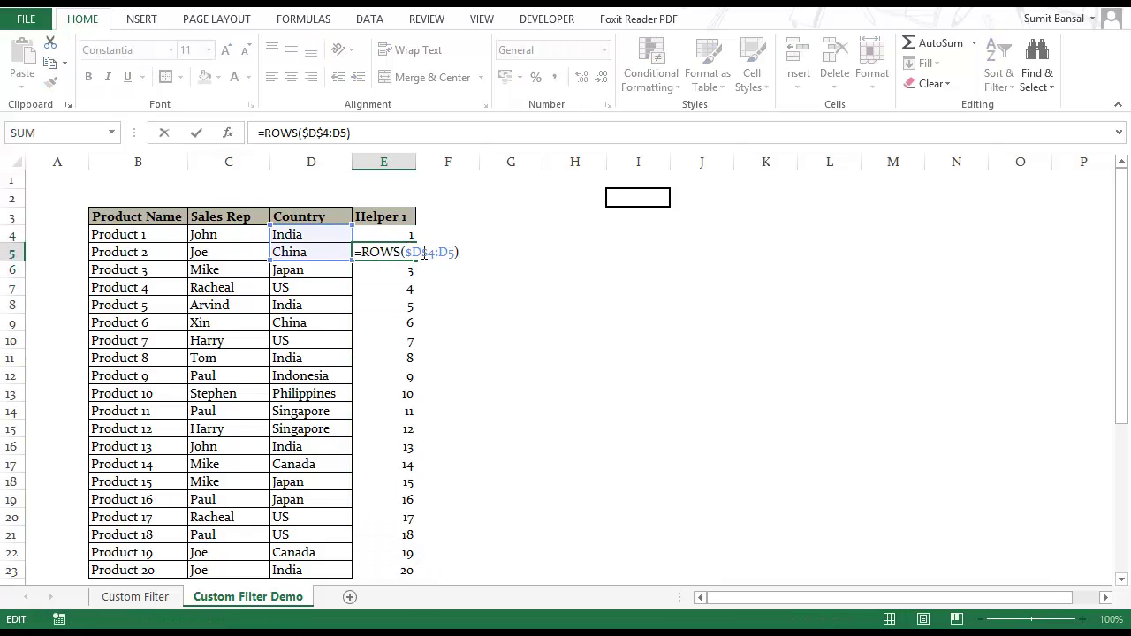
key(Escape)
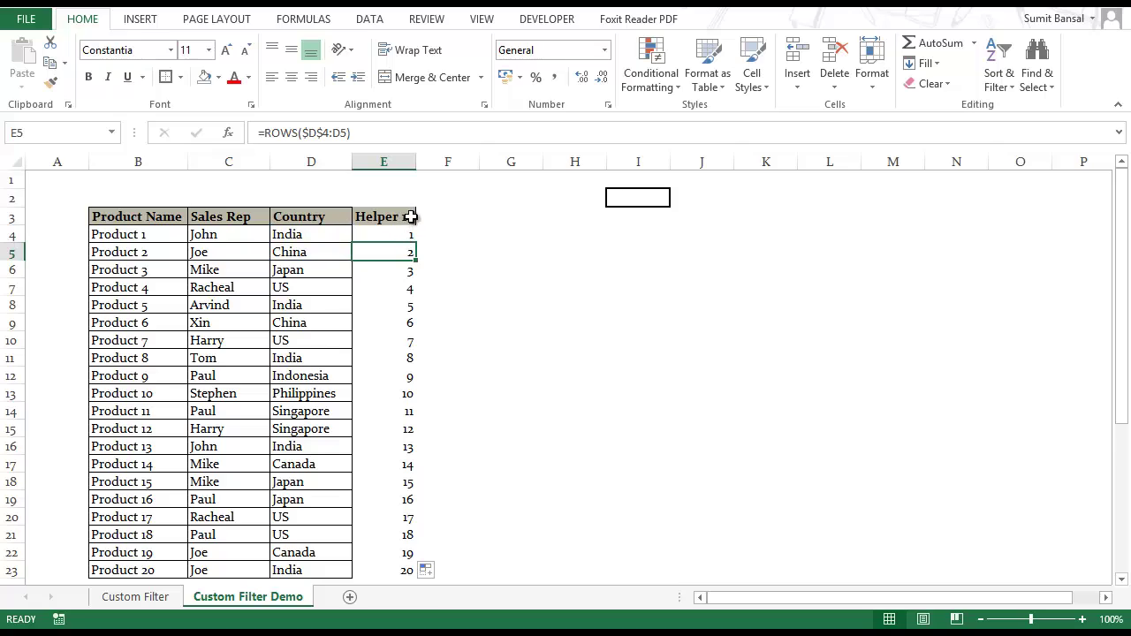
click(434, 217)
text(Helper 2)
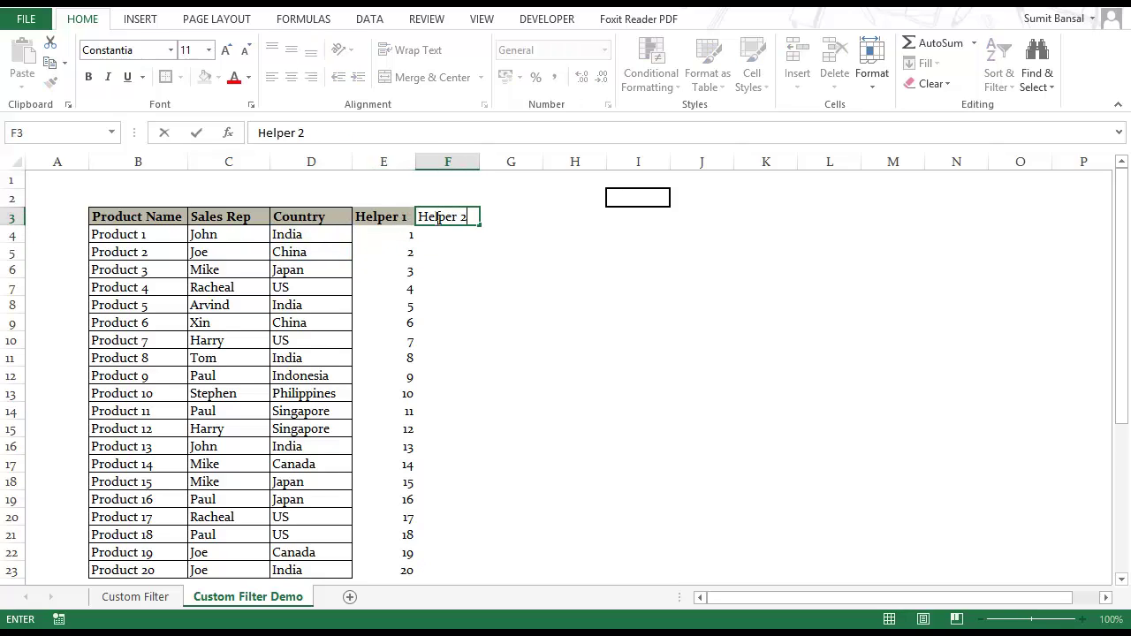
key(Return)
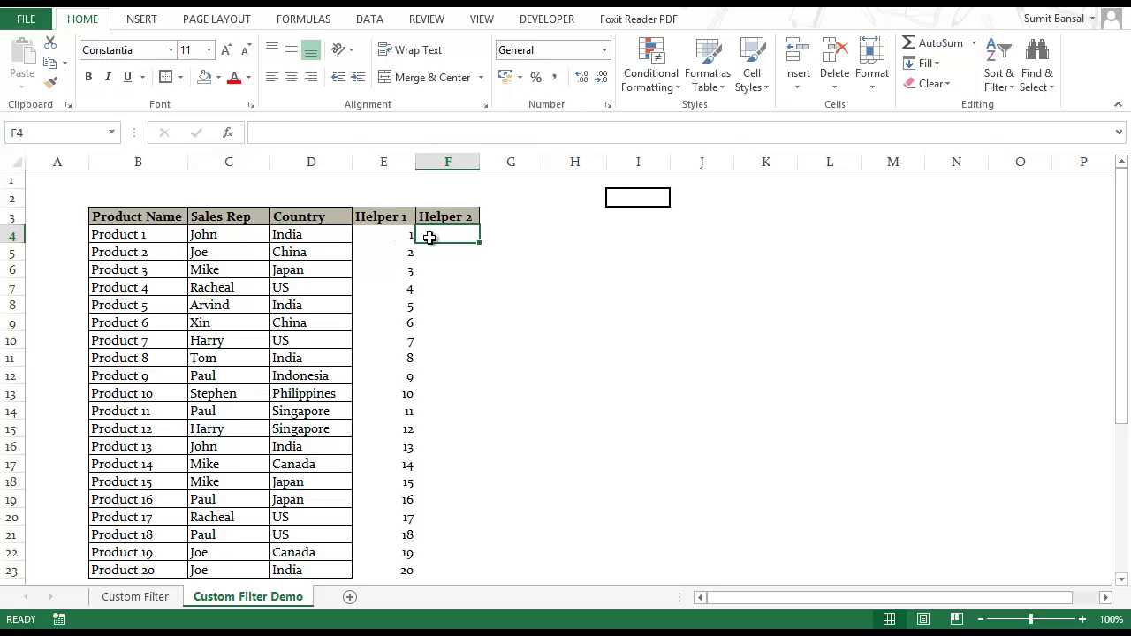
click(641, 196)
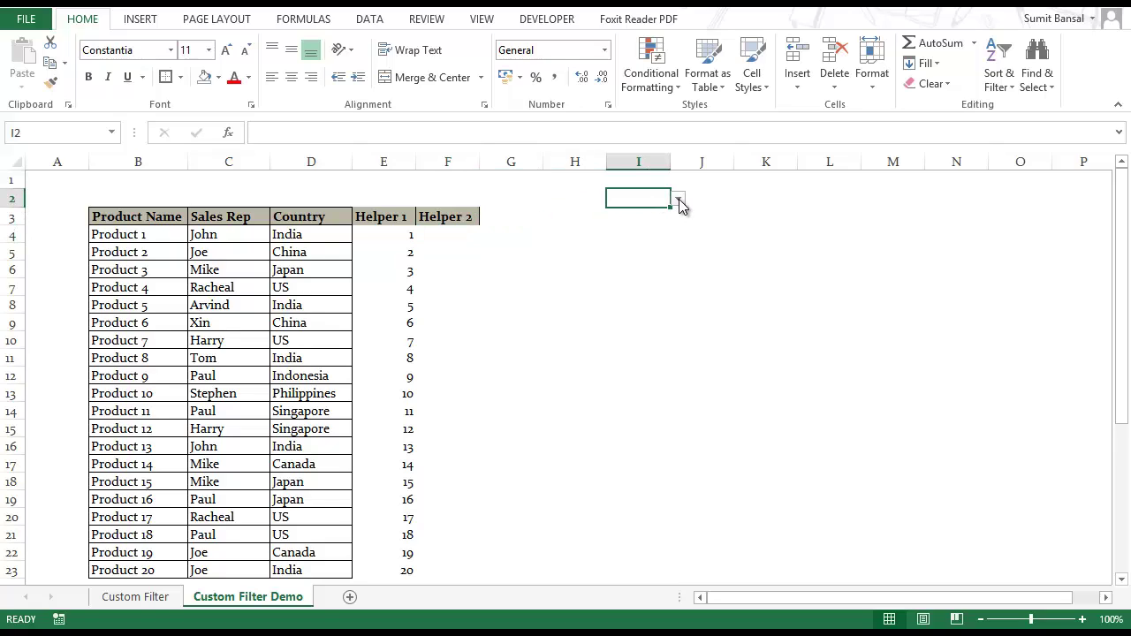
click(678, 200)
click(673, 215)
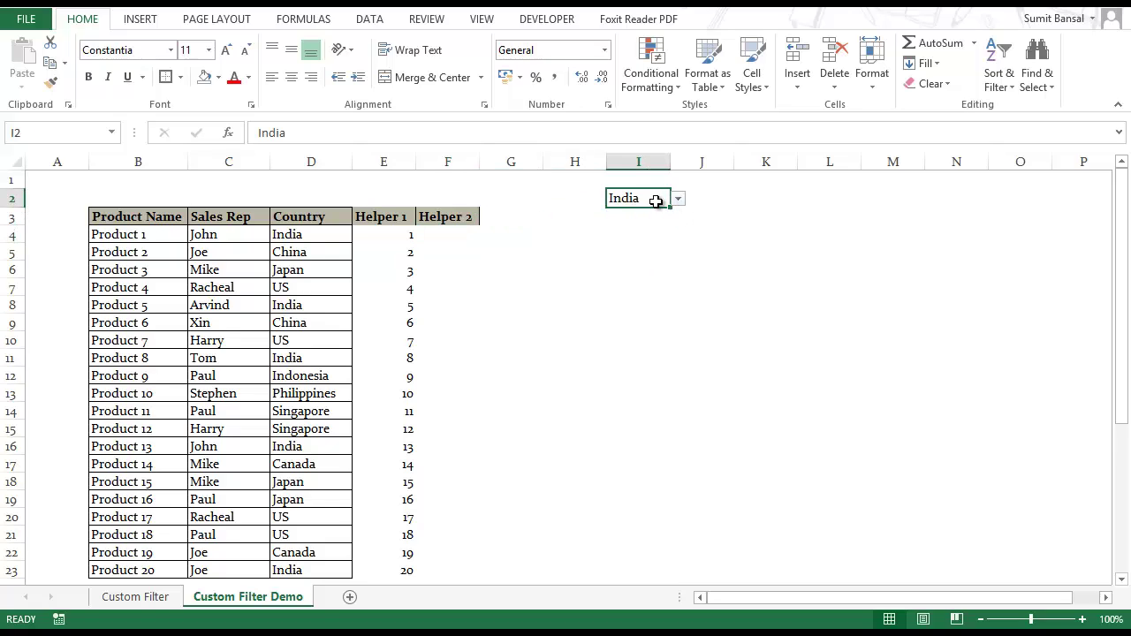
click(449, 233)
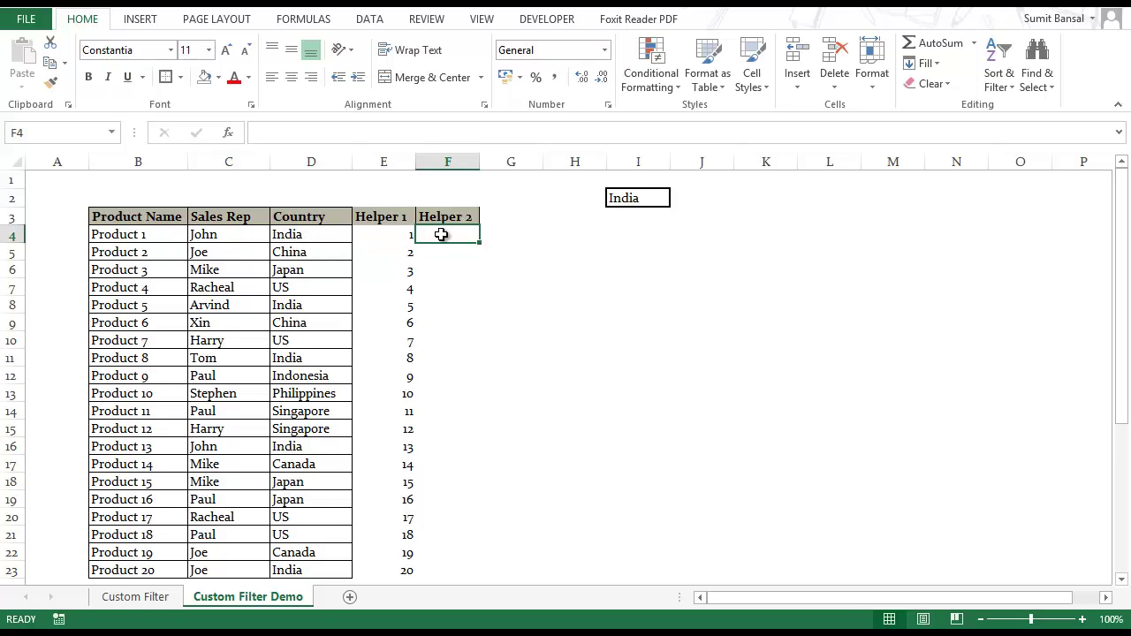
click(449, 306)
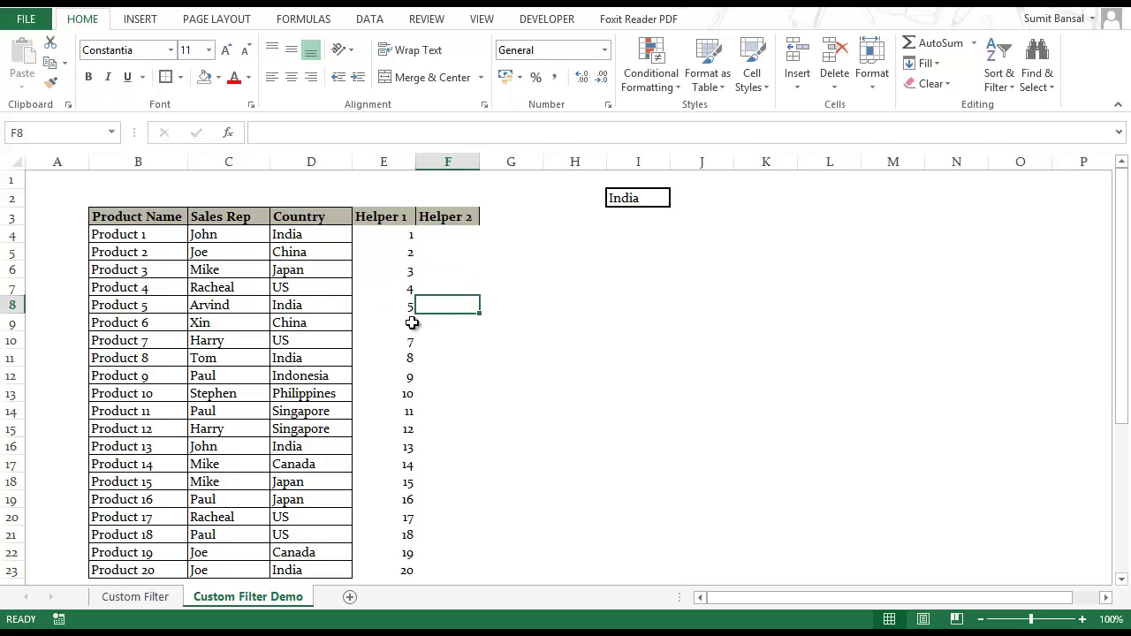
click(436, 359)
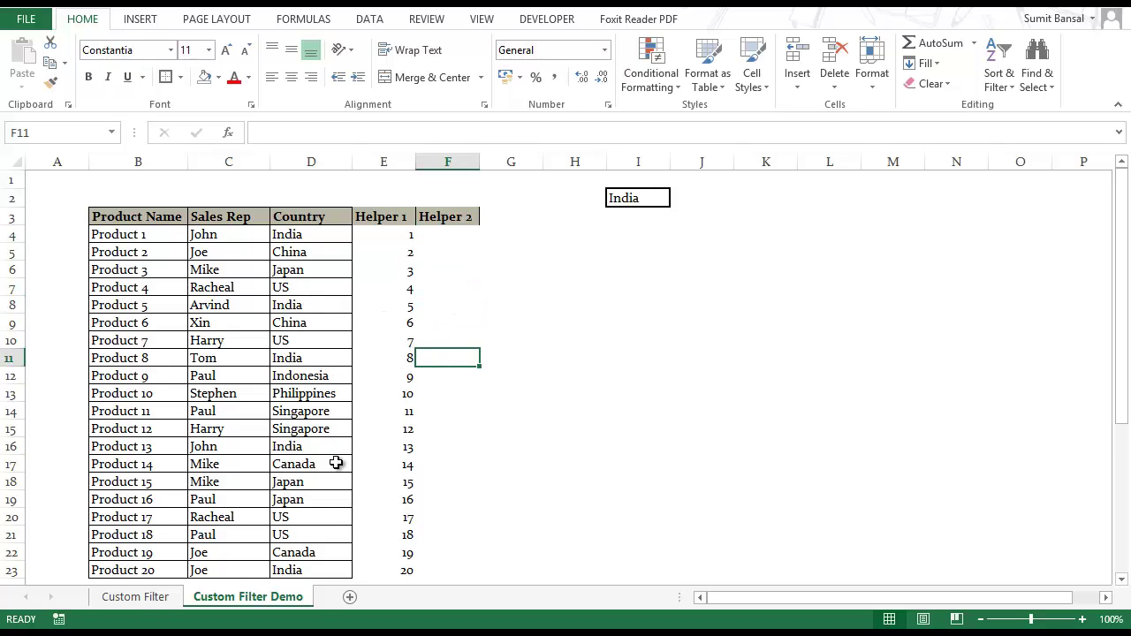
click(451, 453)
click(449, 570)
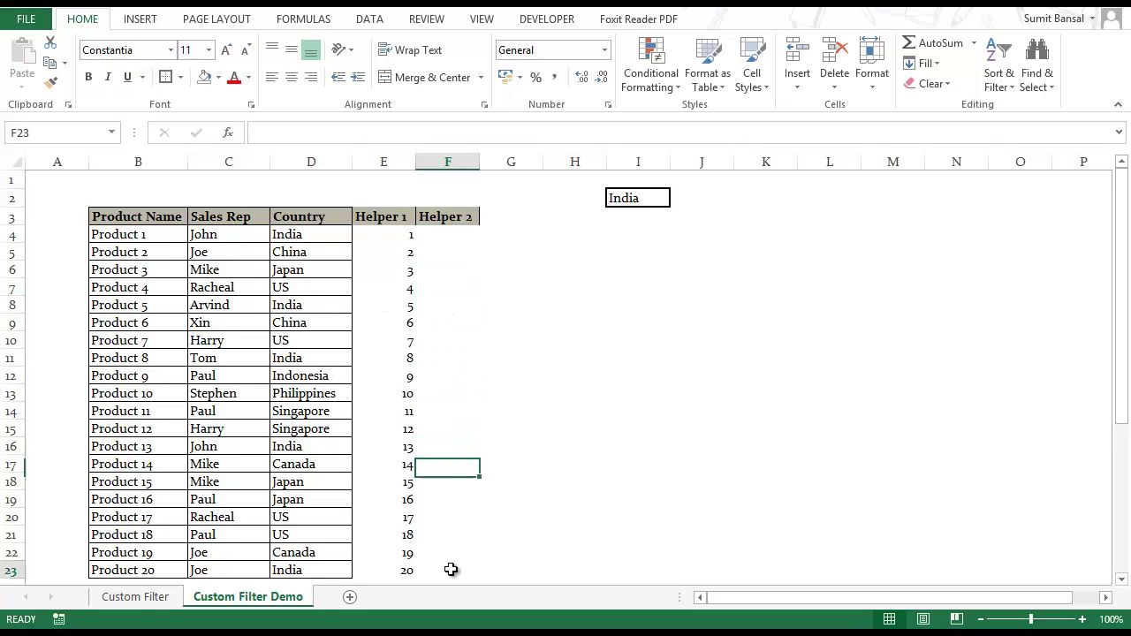
Enter =IF($I$2=D4,E4,"") in F4 to return the row number for matching countries.
click(434, 235)
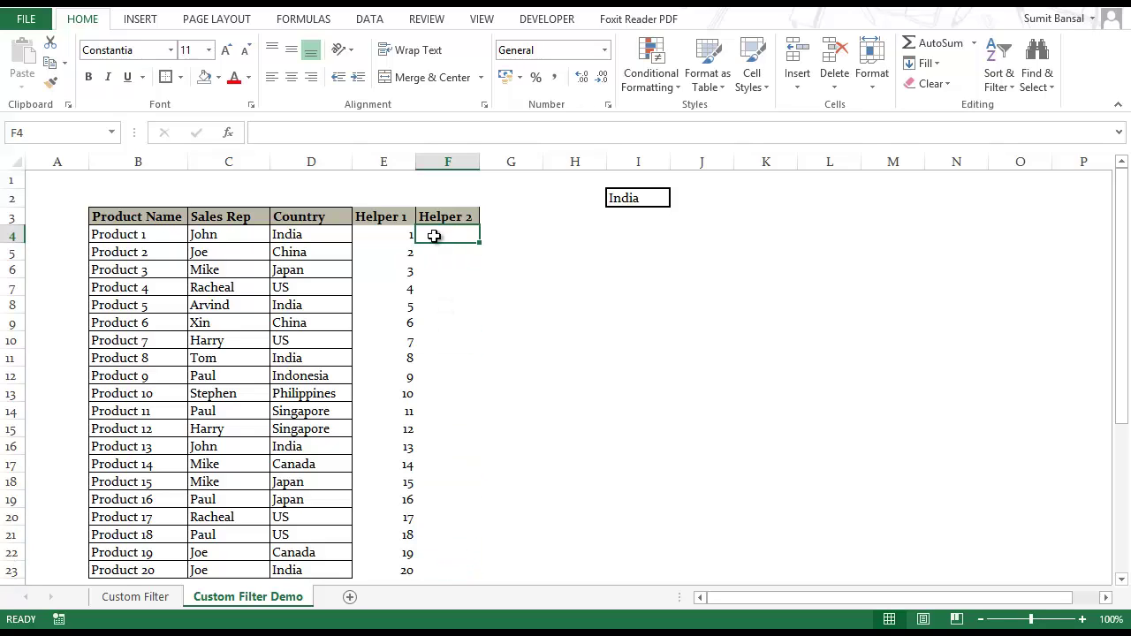
text(=)
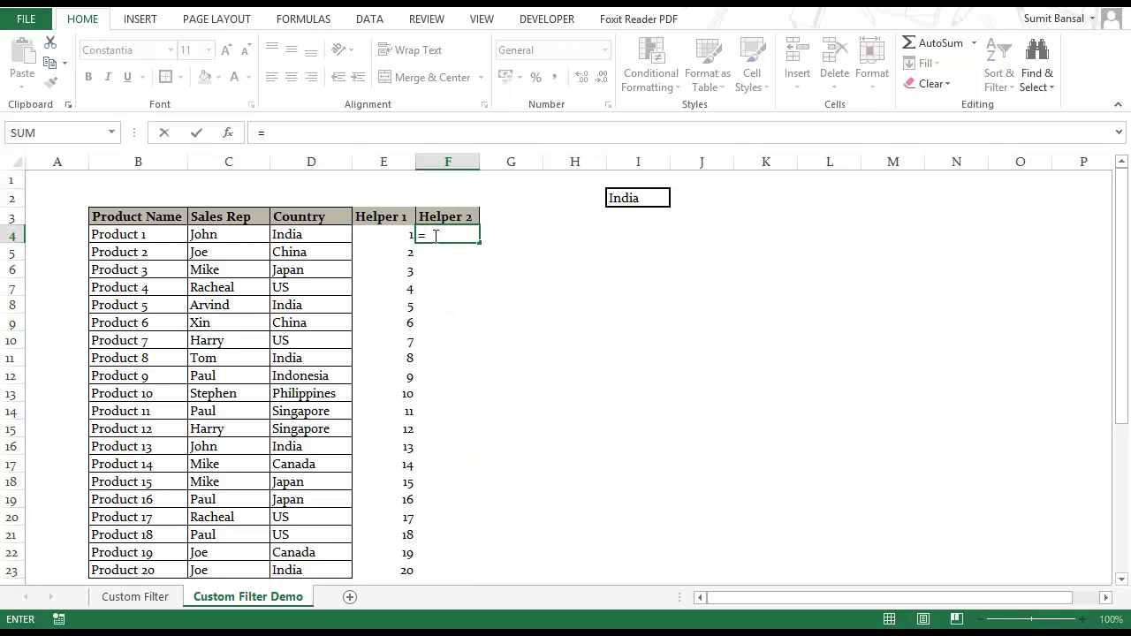
text(if)
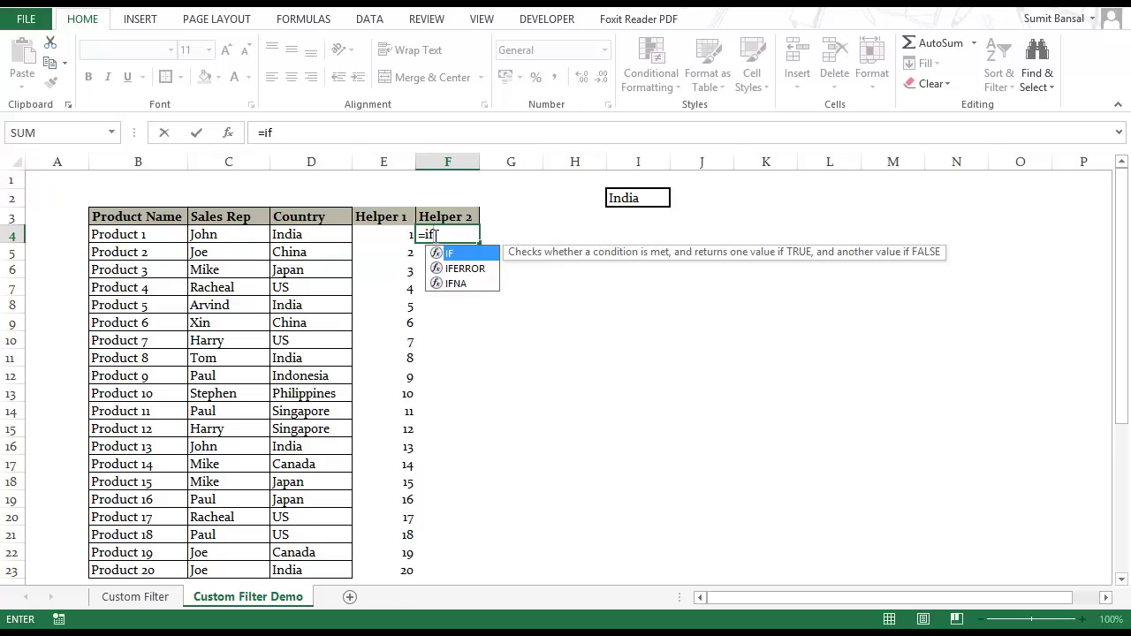
text(()
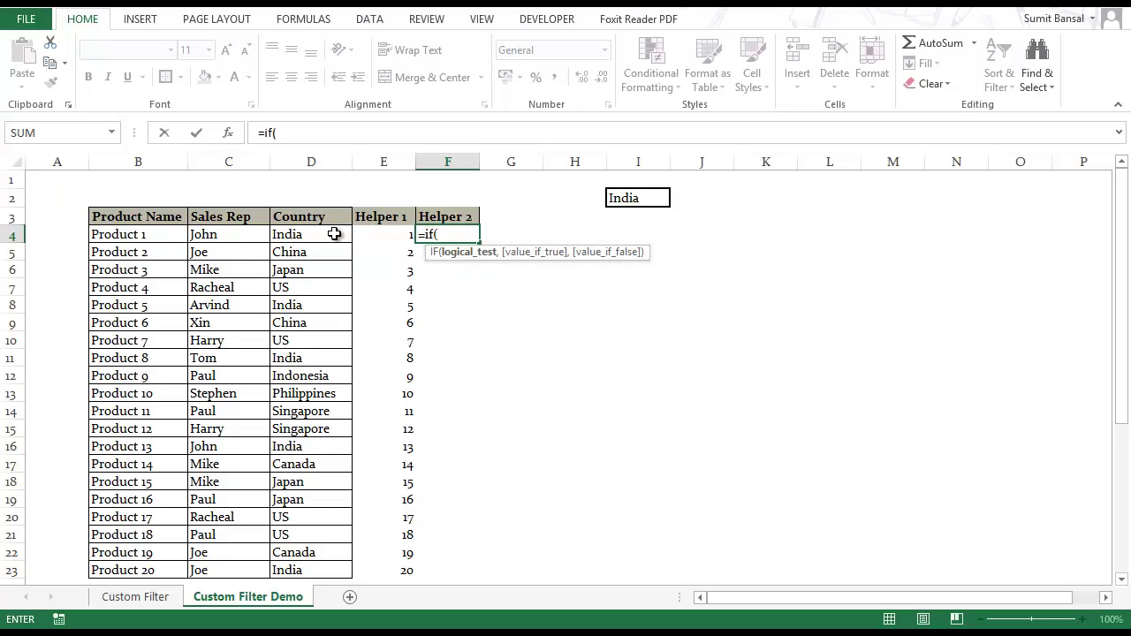
click(617, 197)
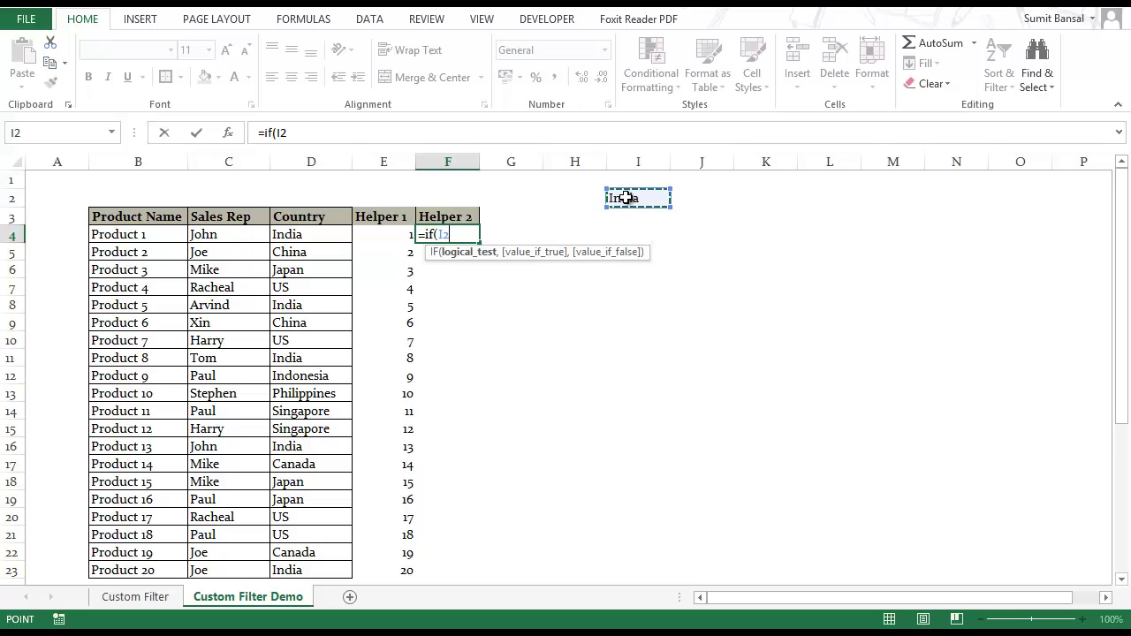
key(F4)
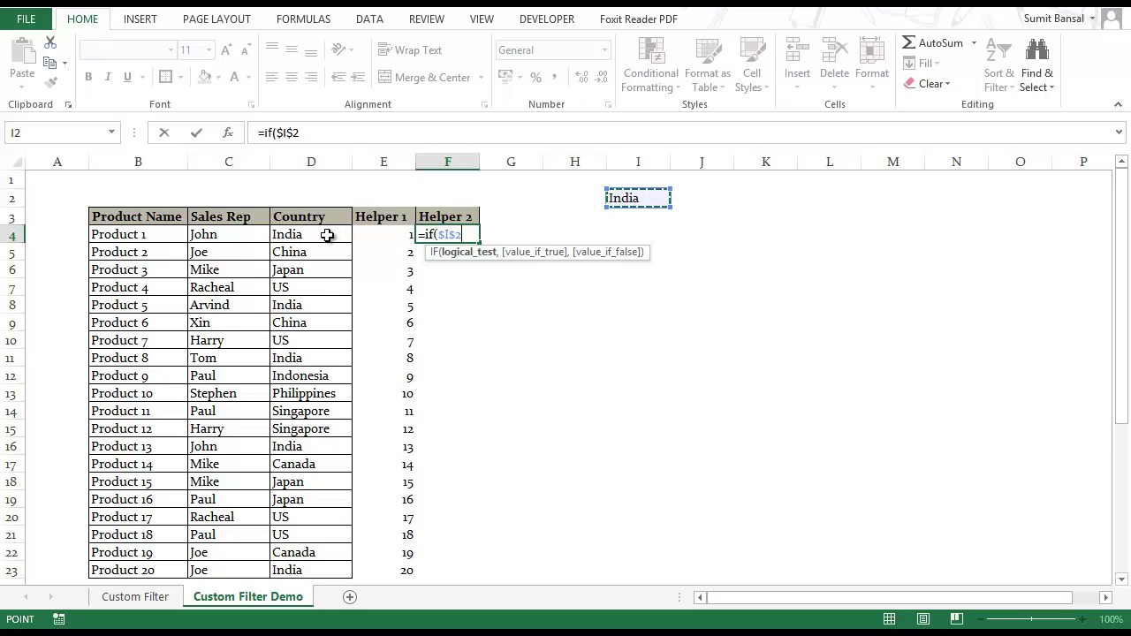
text(=)
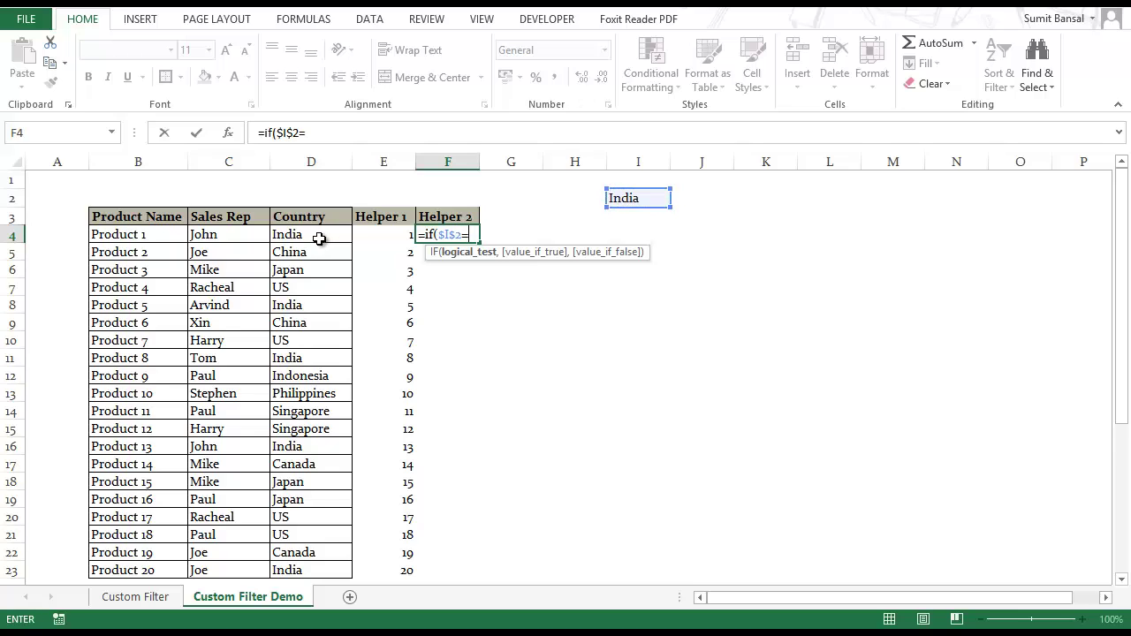
click(316, 237)
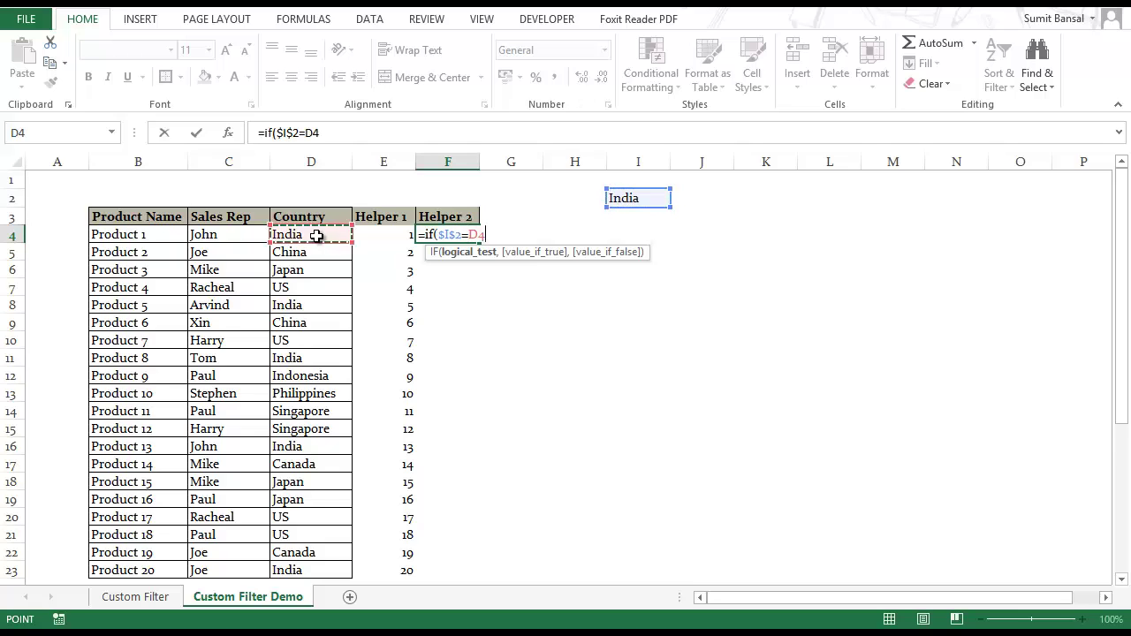
text(,)
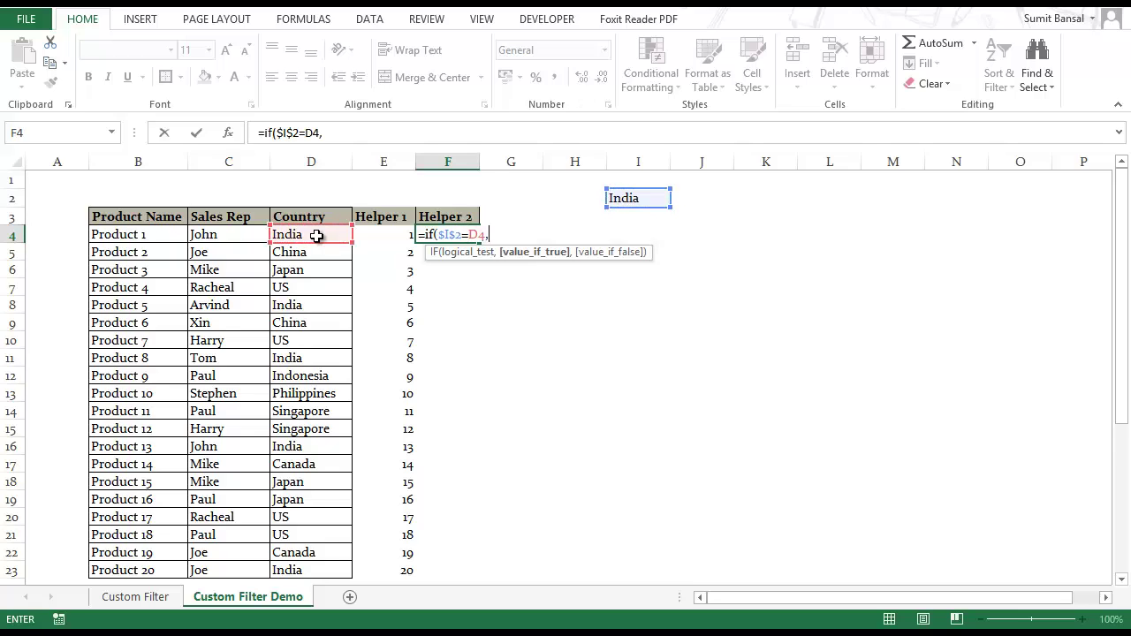
click(393, 236)
text(,")
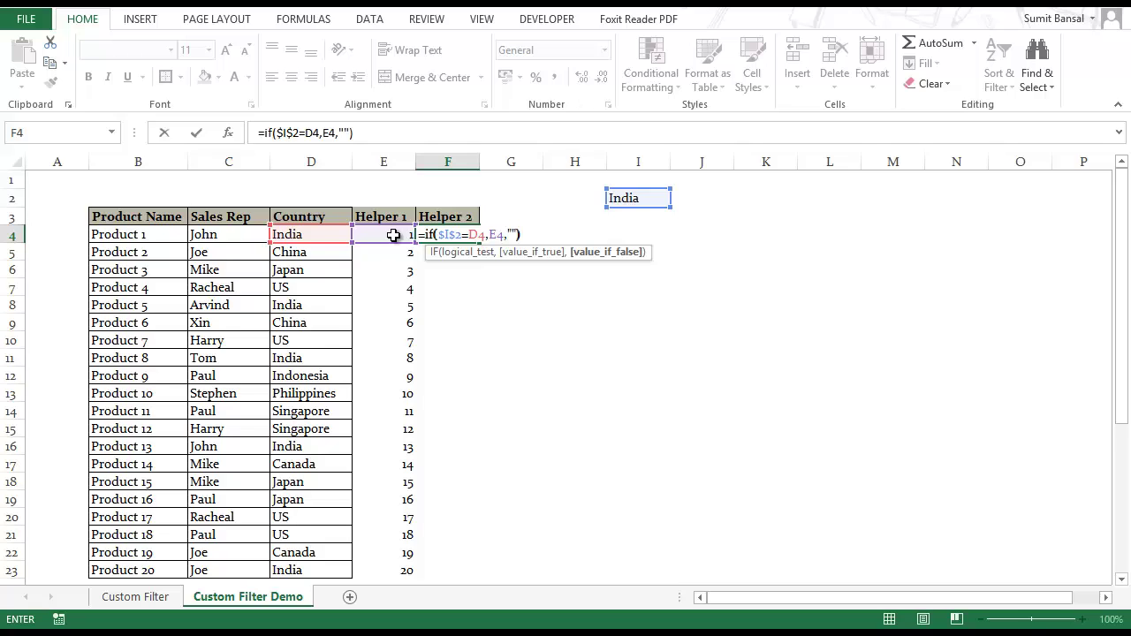
key(Return)
key(Up)
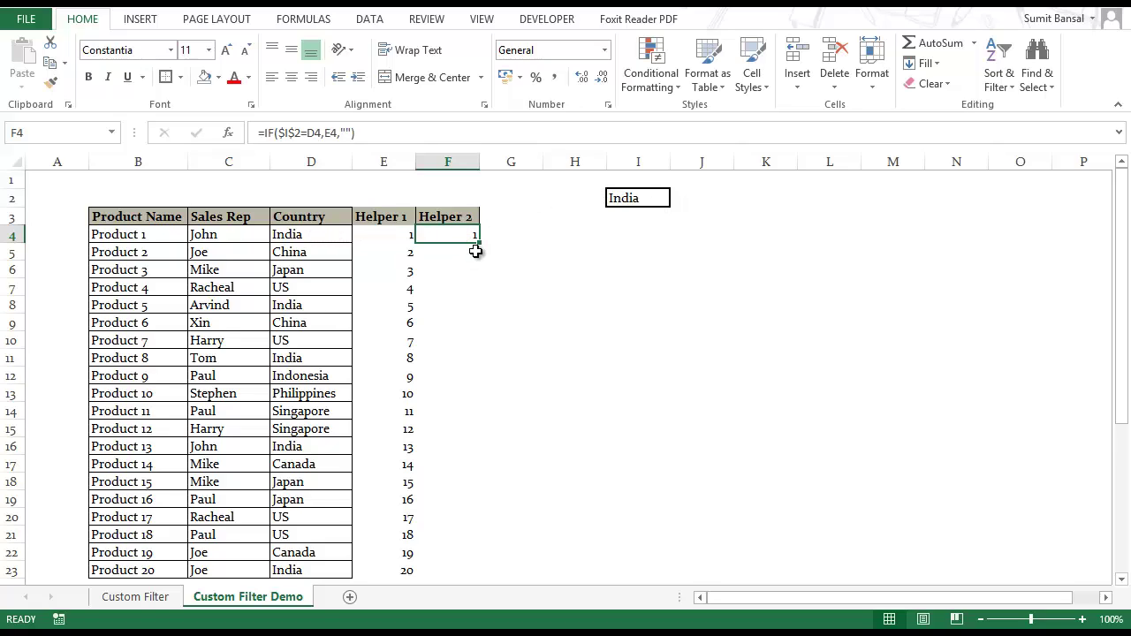
Fill the Helper 2 formula down to F23 and confirm India rows show 1, 5, 8, 13, 20.
drag(480, 244, 480, 577)
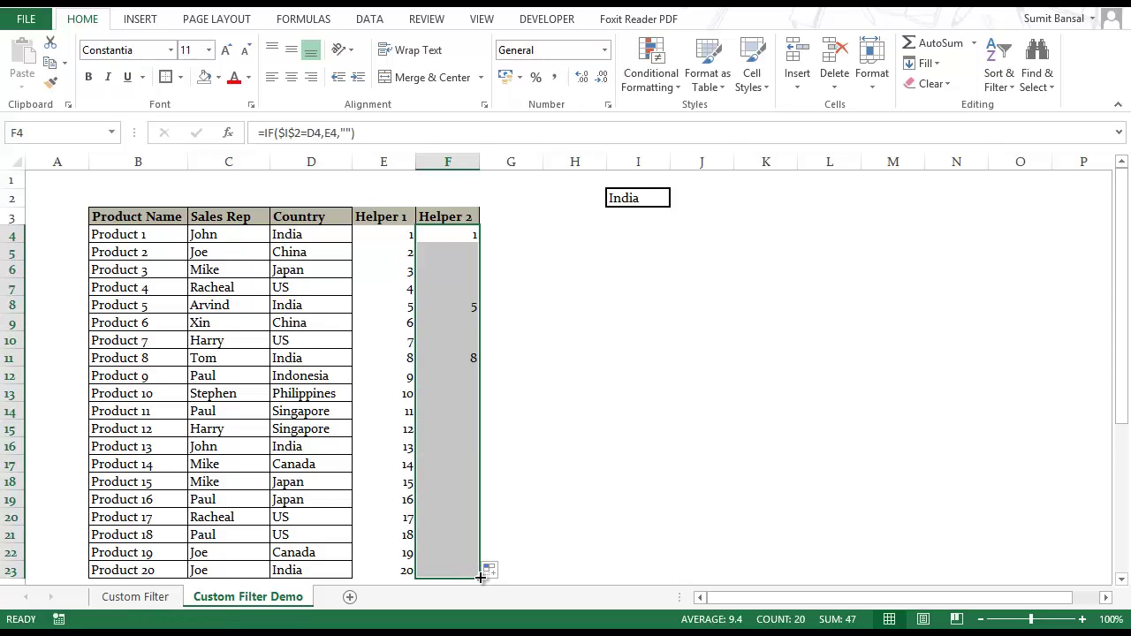
click(454, 240)
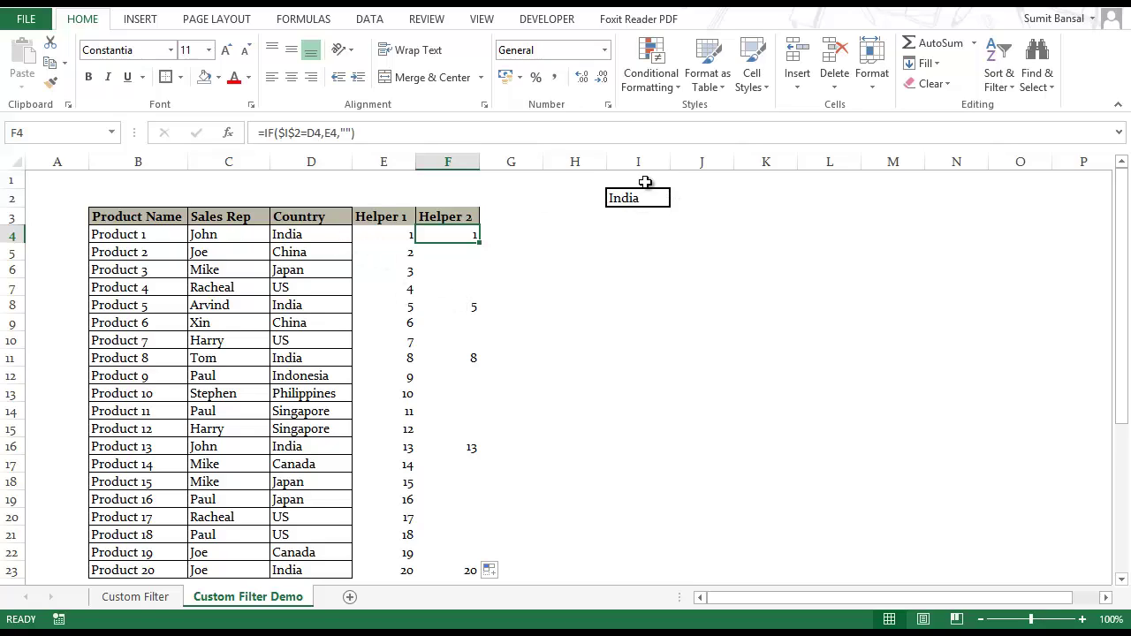
click(460, 307)
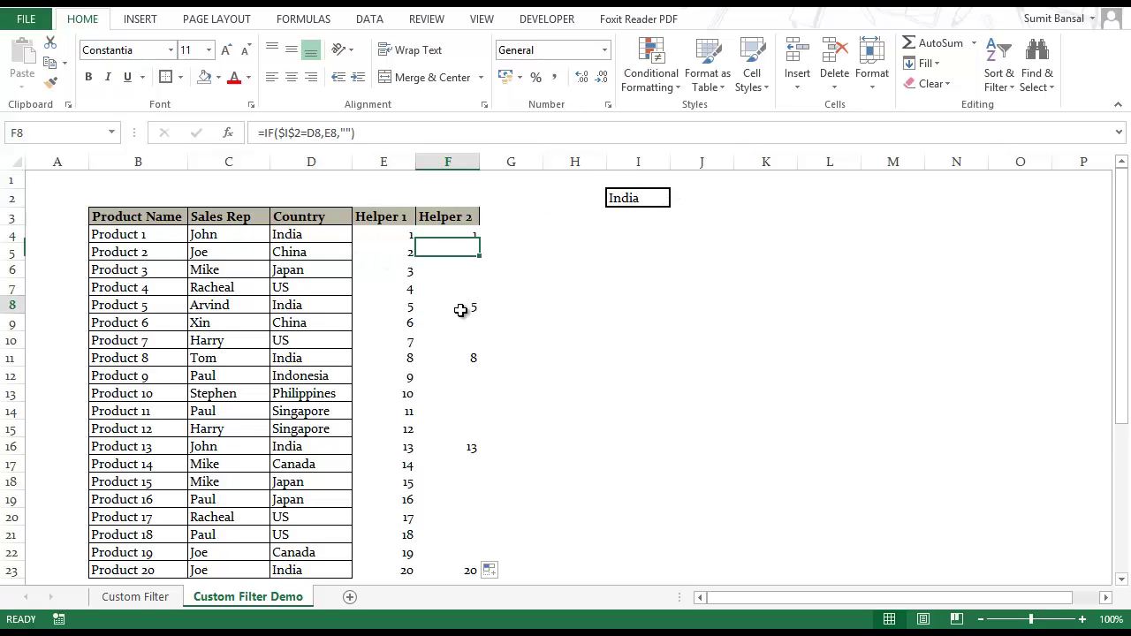
click(325, 306)
click(324, 363)
click(314, 447)
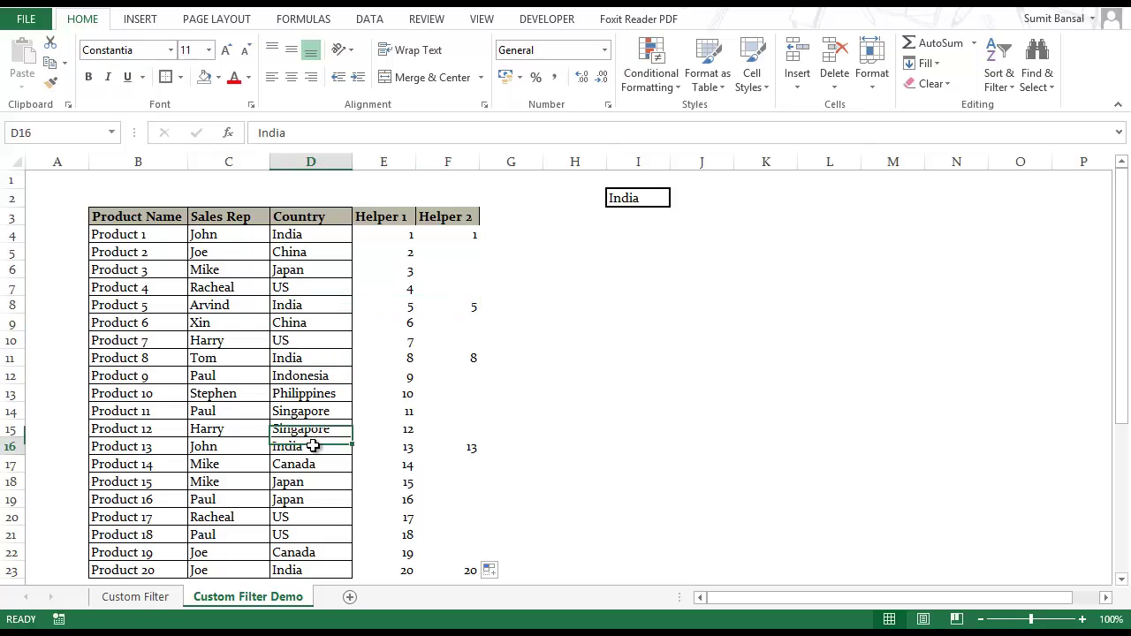
click(316, 571)
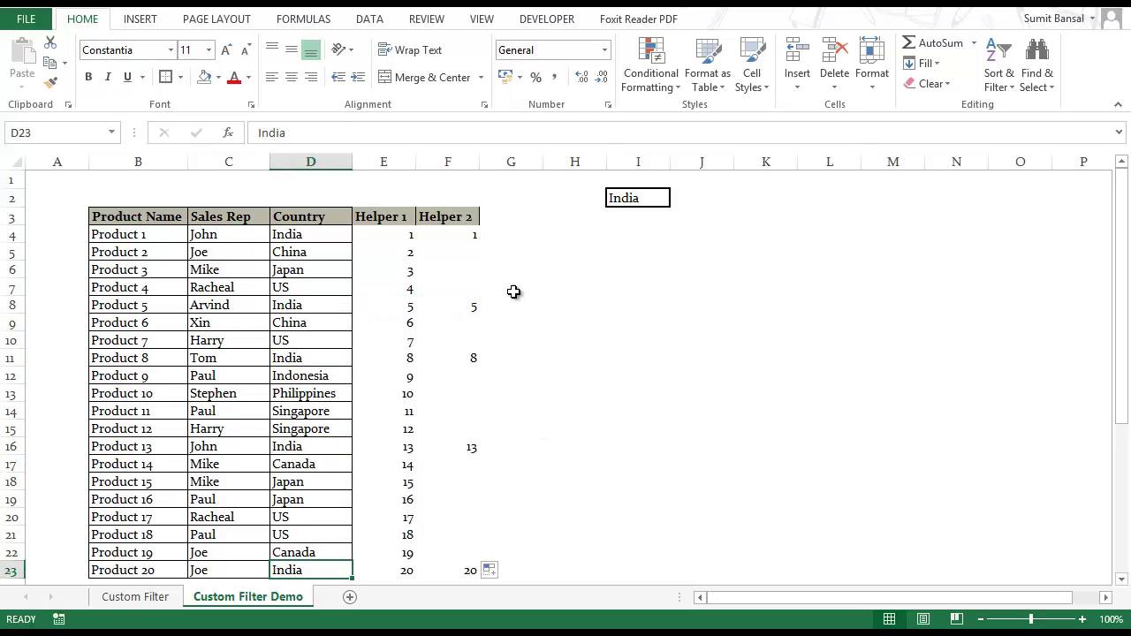
click(498, 216)
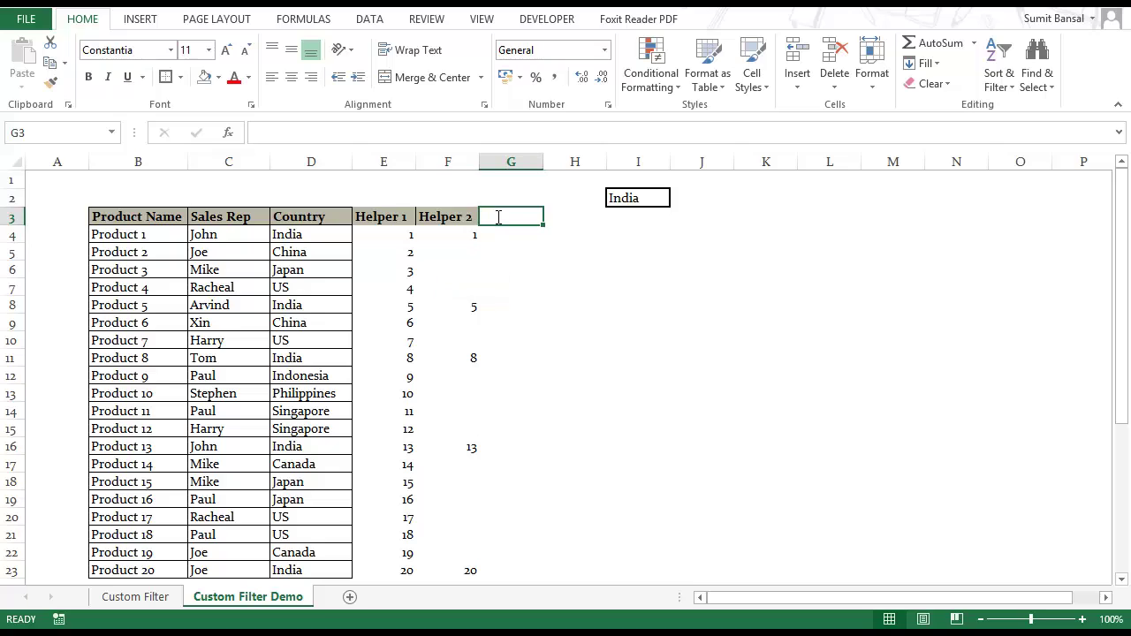
Enter the heading 'Helper 3' in G3.
text(Helper 3)
key(Return)
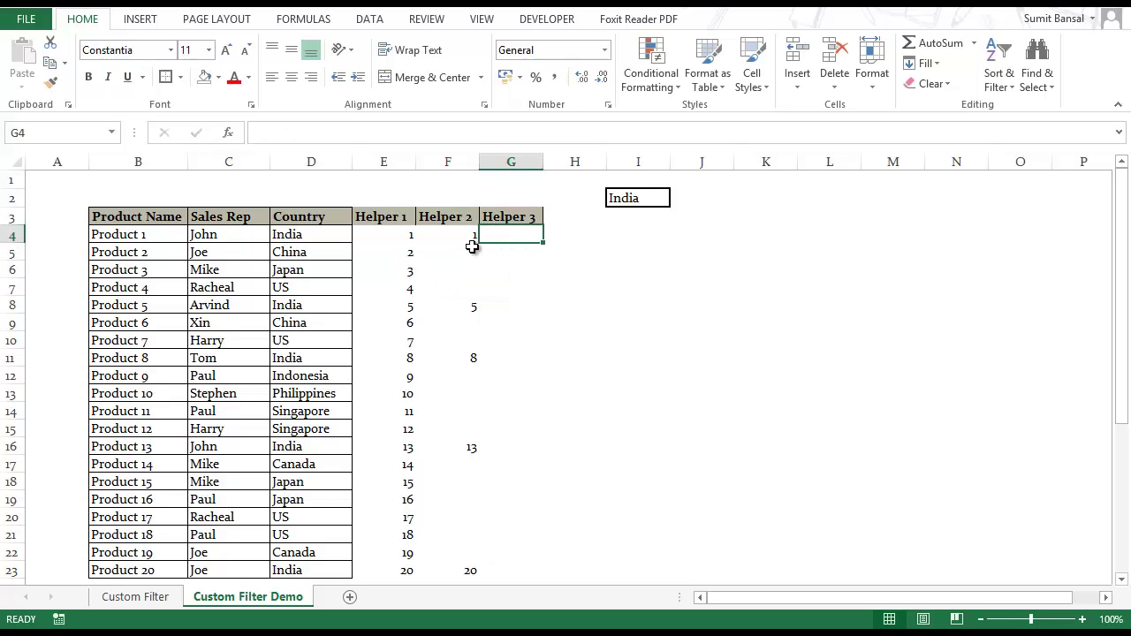
drag(470, 238, 469, 573)
drag(463, 251, 462, 341)
click(517, 234)
key(Down)
key(Down)
key(Down)
key(Down)
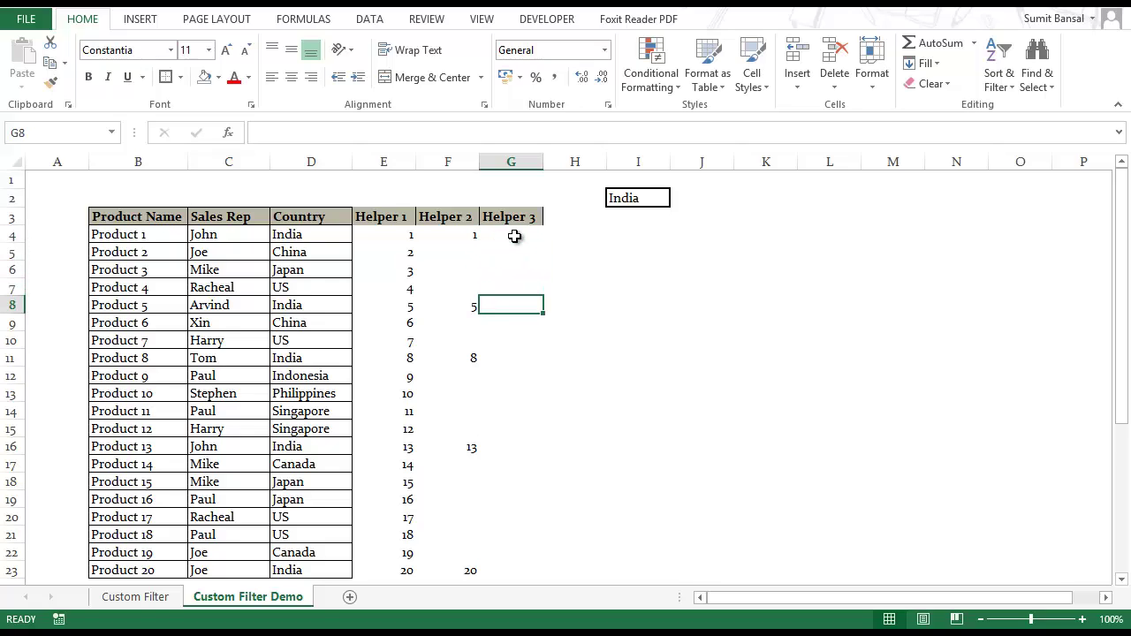
Start a =SMALL( formula in G4.
click(514, 236)
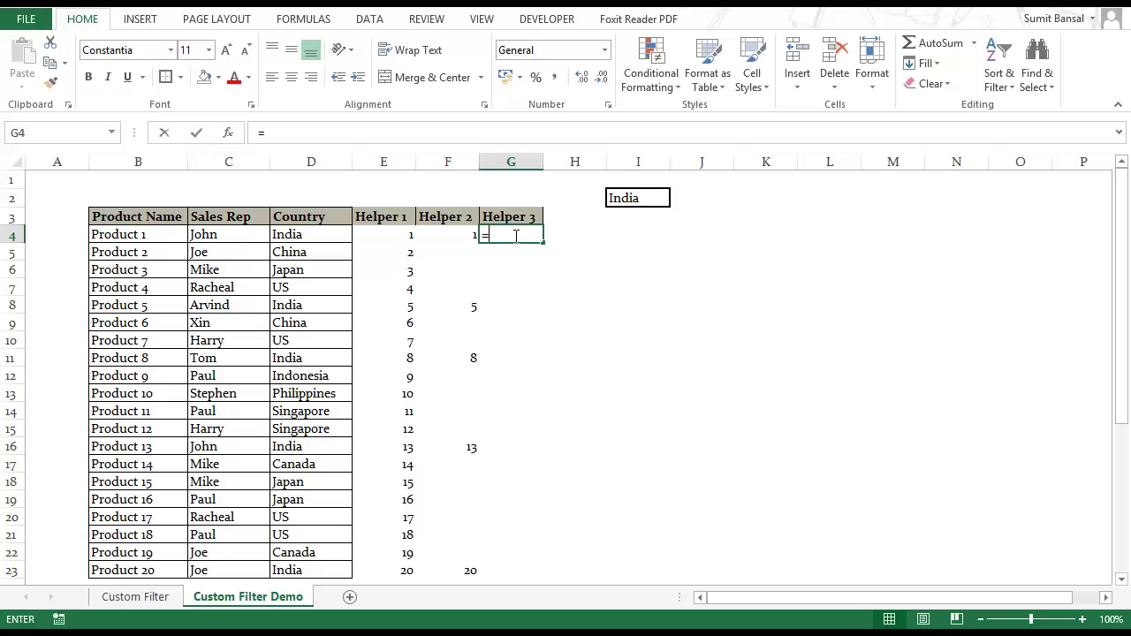
text(=smla)
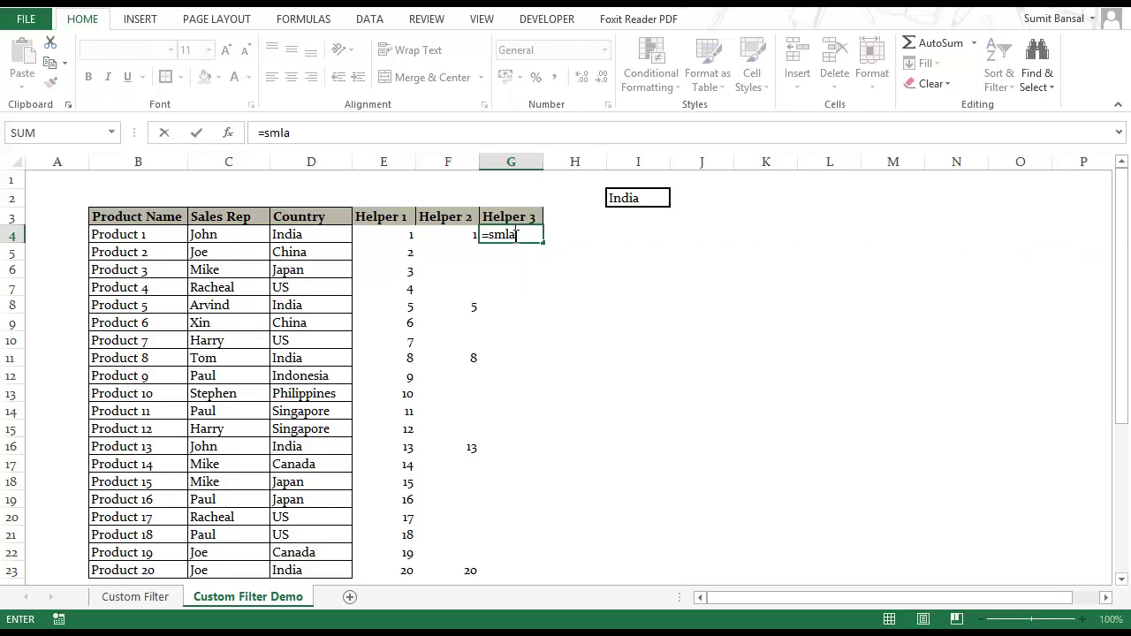
key(BackSpace)
key(BackSpace)
text(all)
key(Tab)
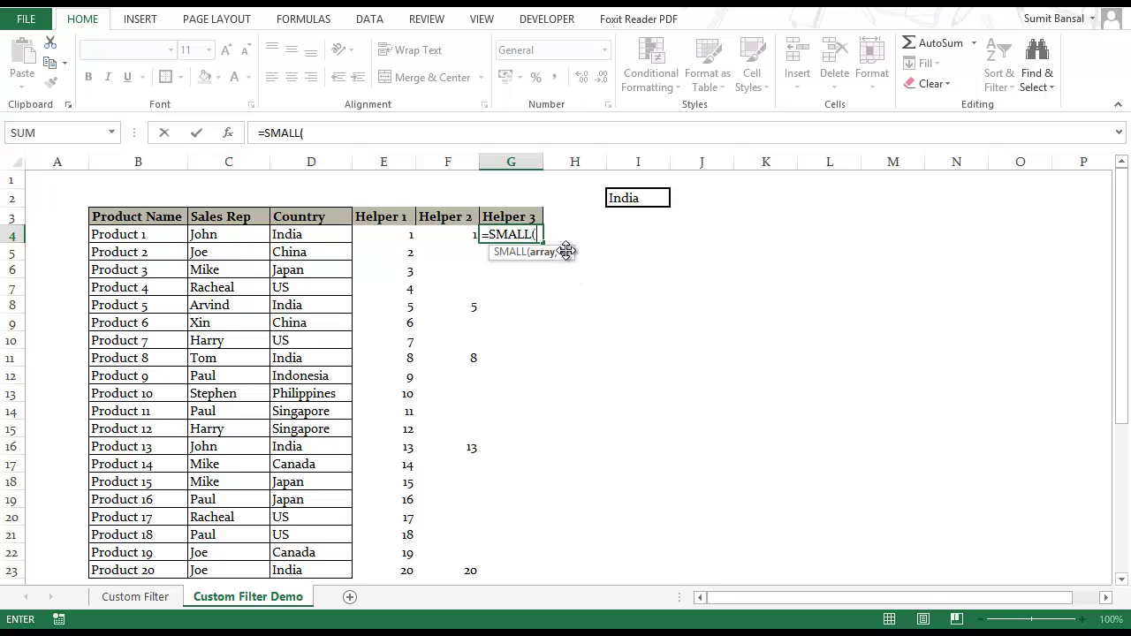
Complete G4 as a SMALL formula over the absolute range $F$4:$F$23.
click(466, 237)
drag(466, 237, 465, 571)
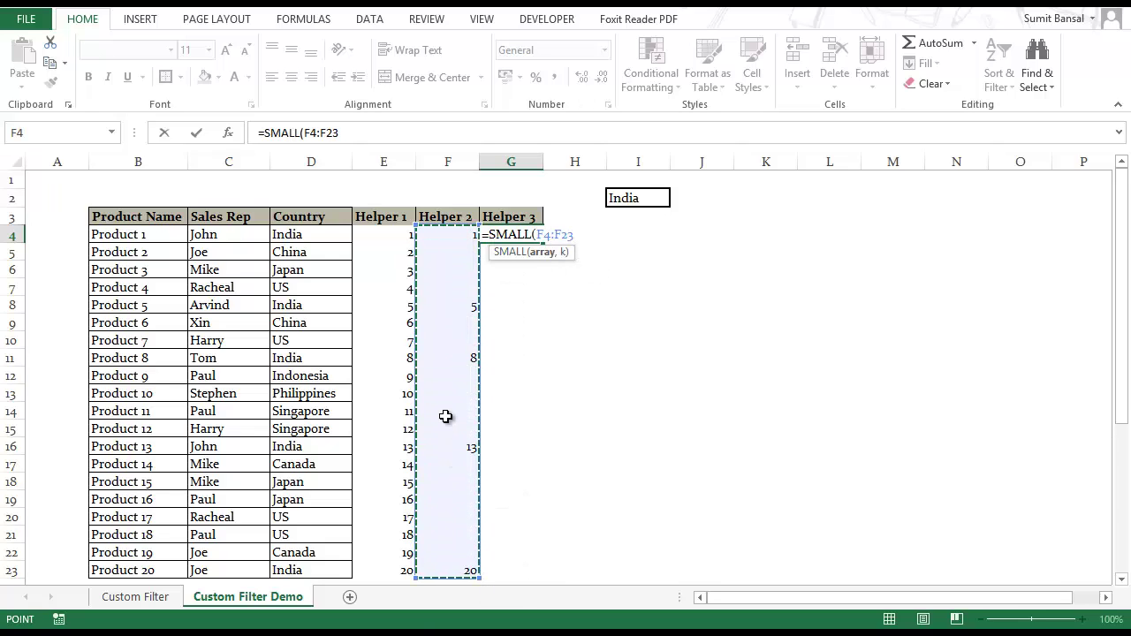
key(F4)
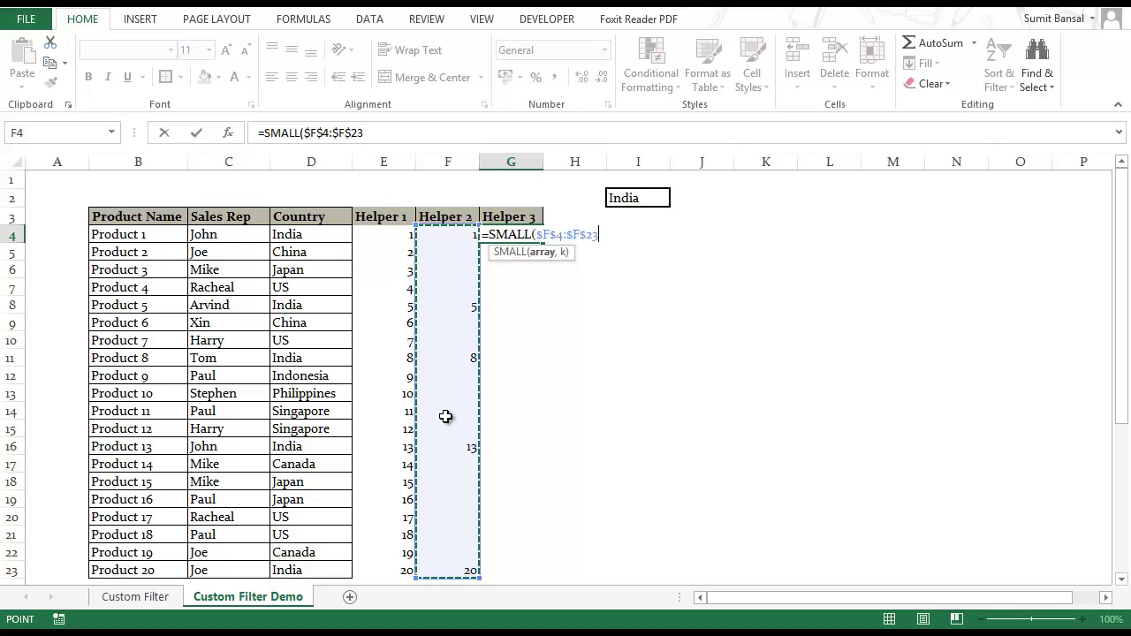
text(,1)
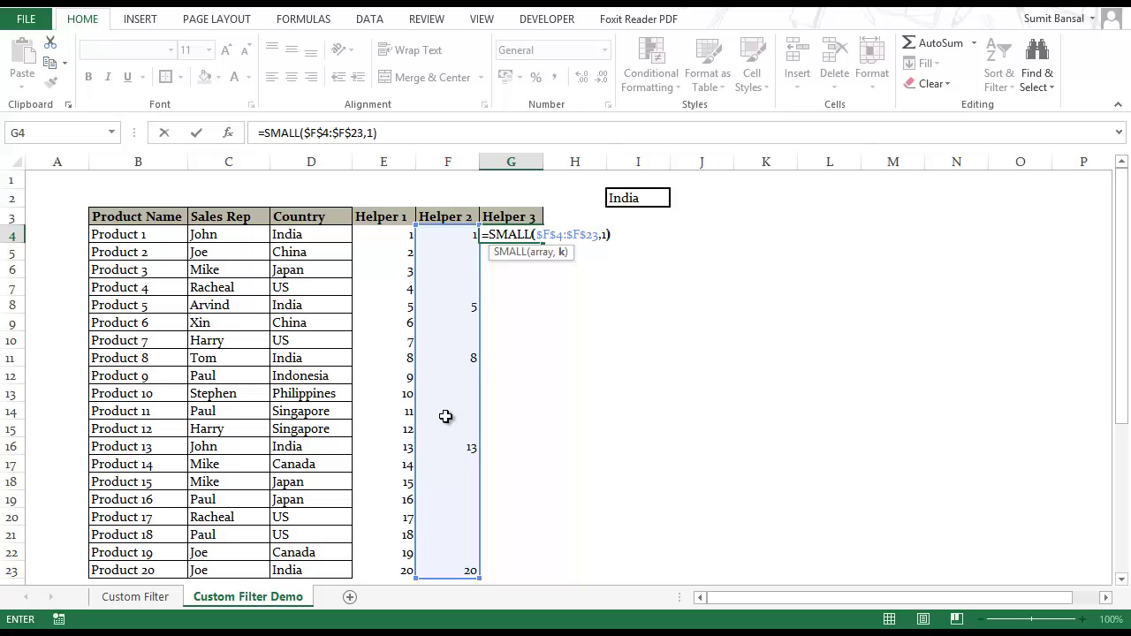
key(Return)
key(Up)
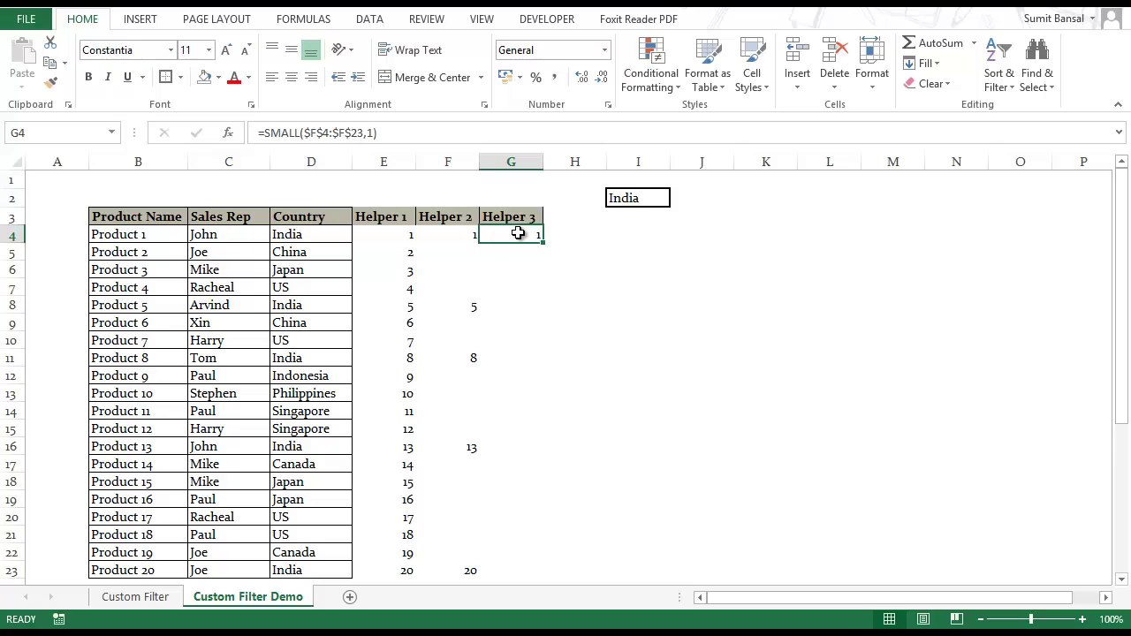
Replace the fixed k with ROWS($F$4:F4) and fill the formula down to G23.
key(F2)
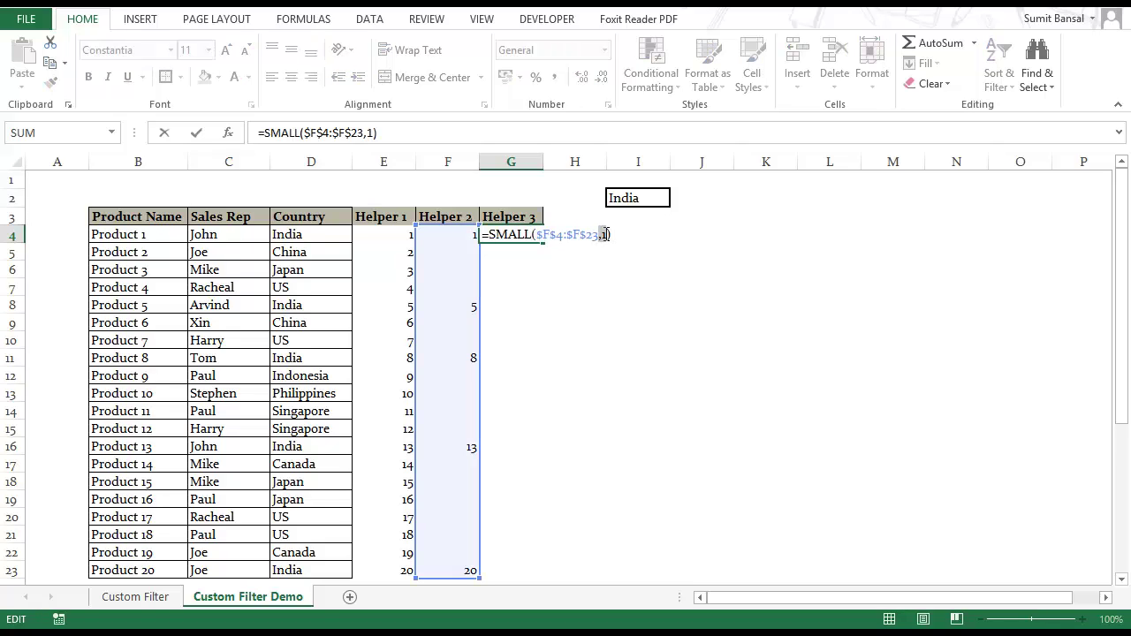
click(606, 235)
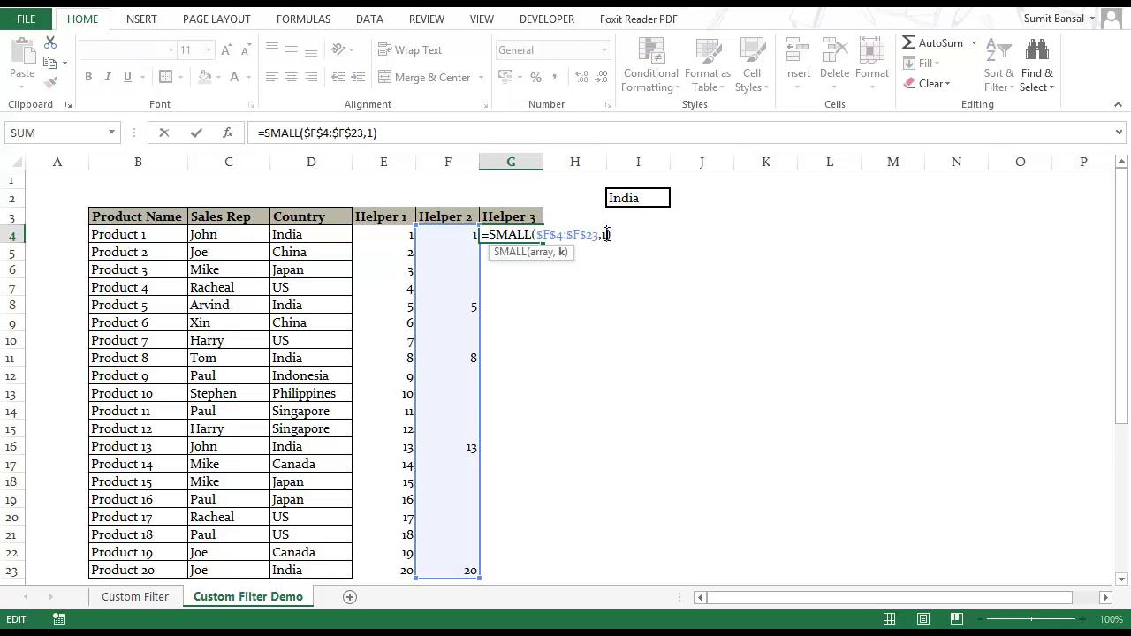
text(row)
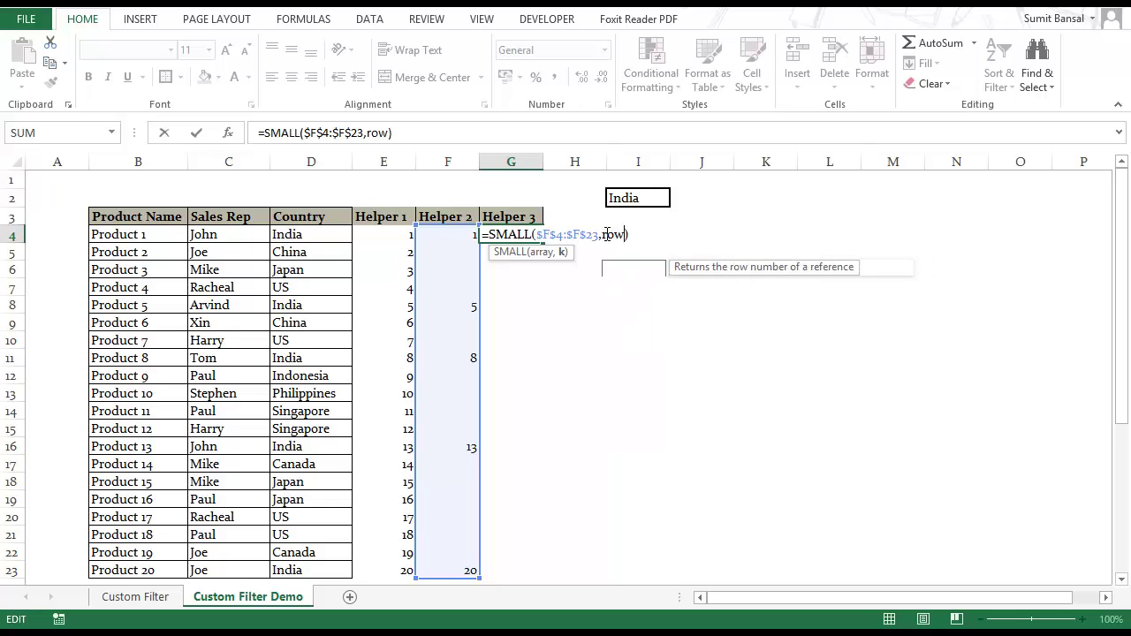
text(s()
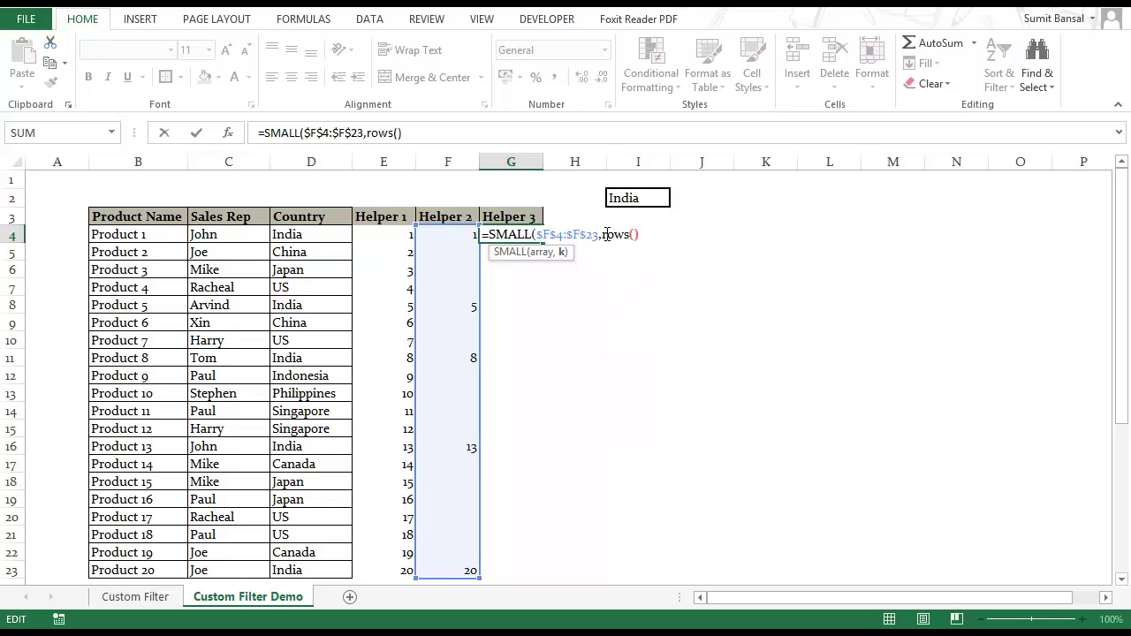
click(456, 236)
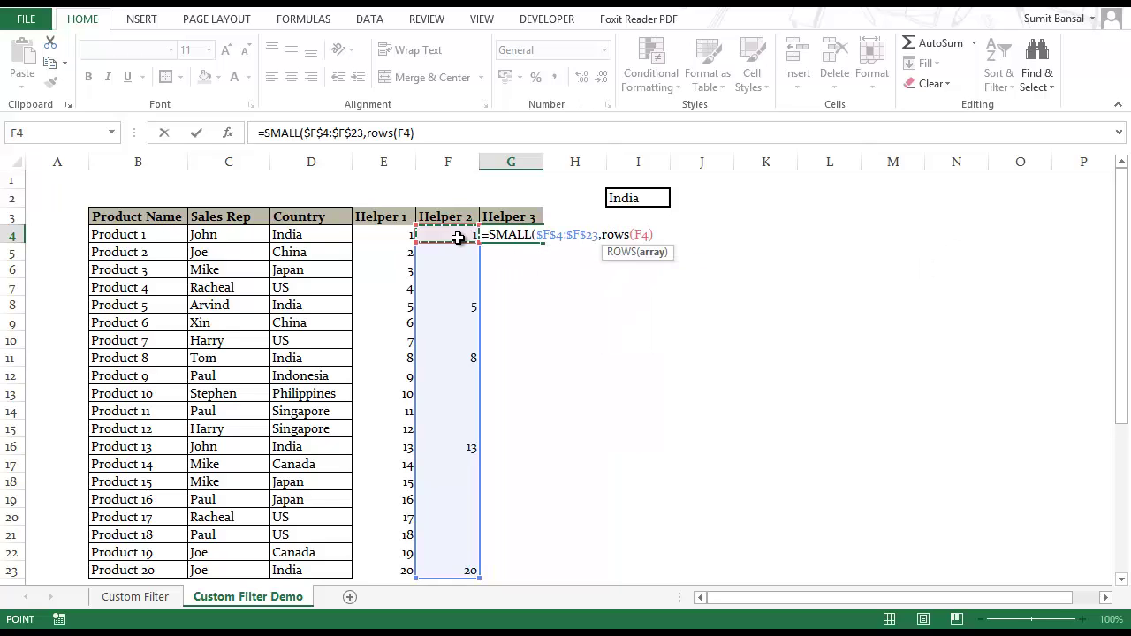
click(644, 234)
key(F4)
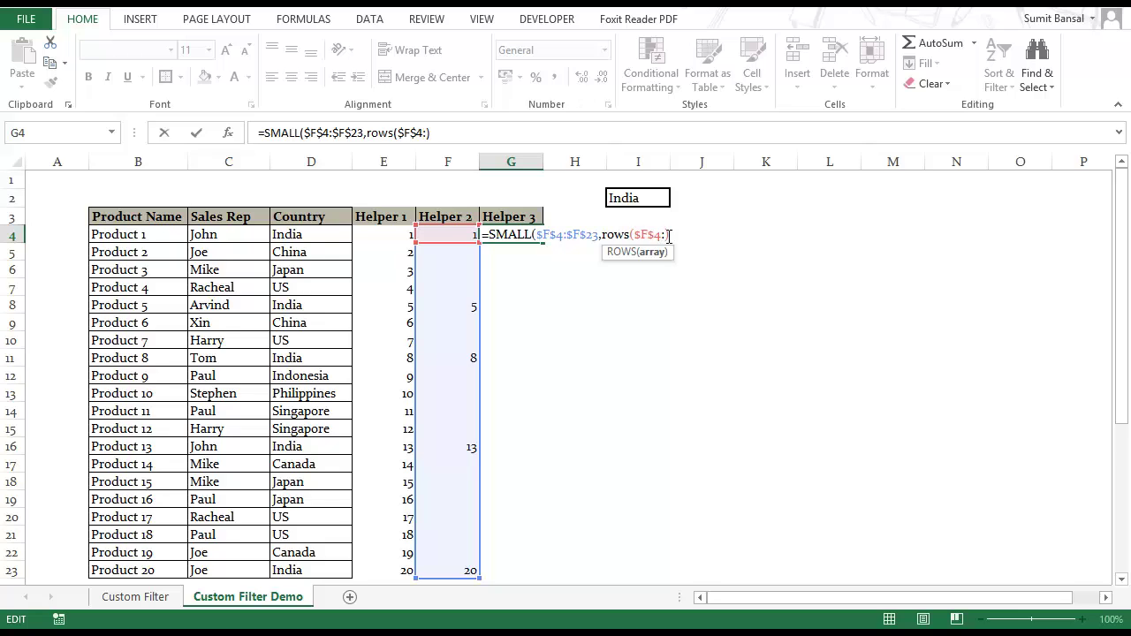
text(:F4))
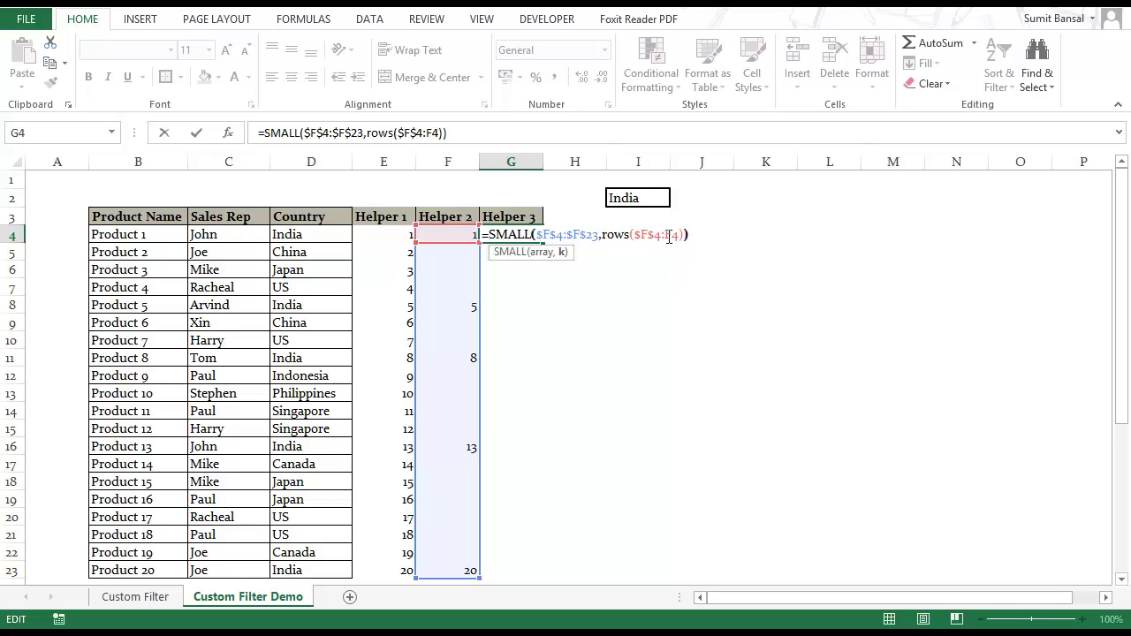
key(ctrl+Return)
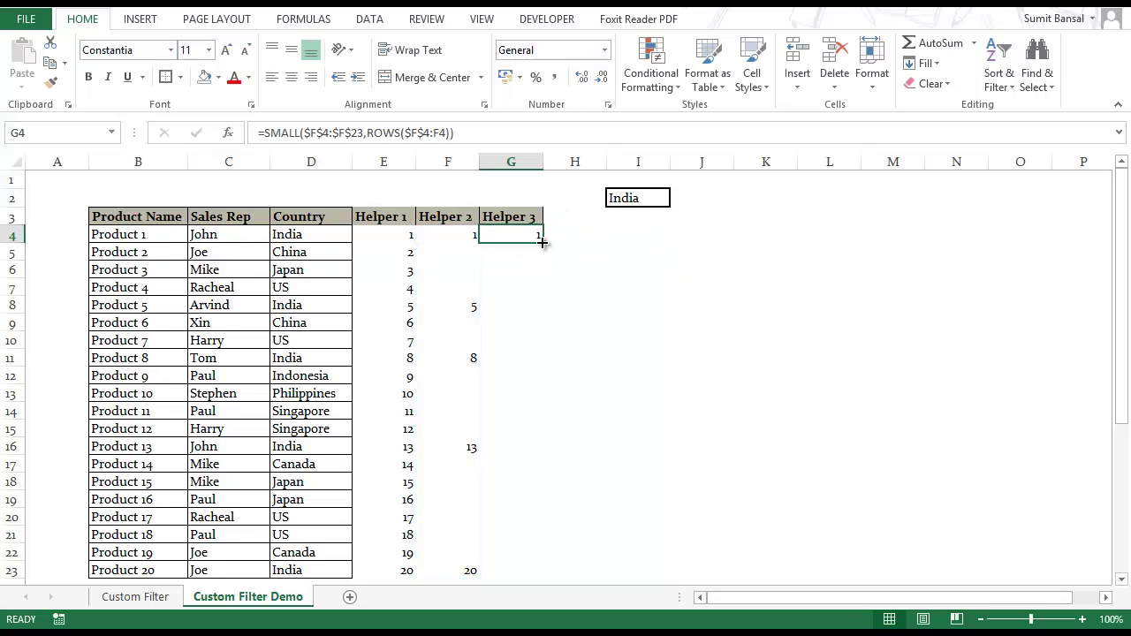
drag(543, 243, 548, 579)
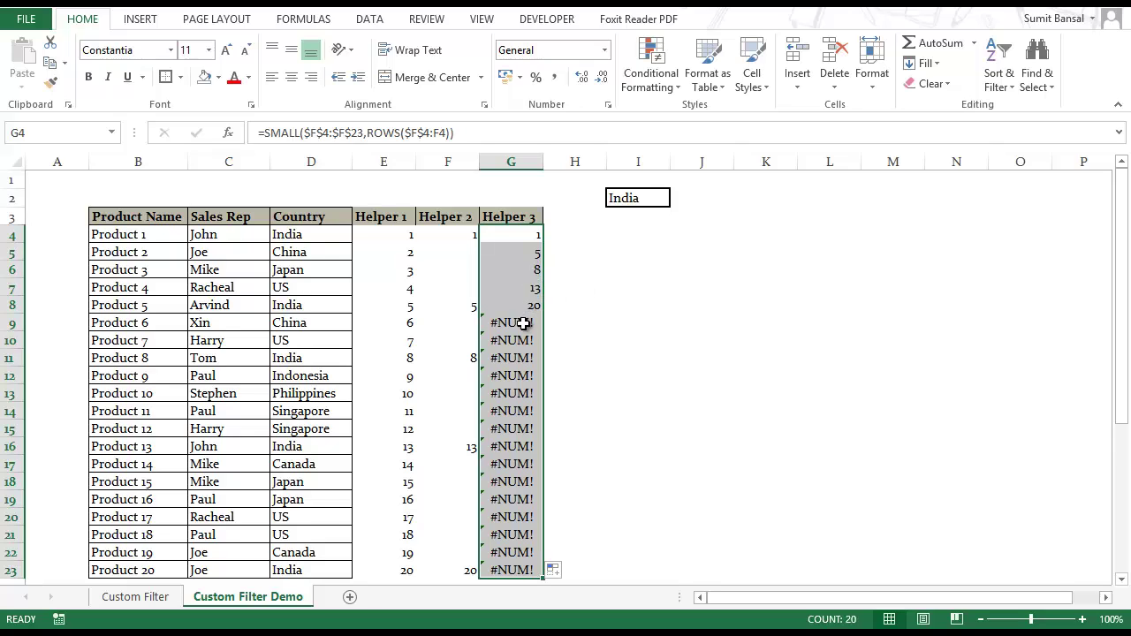
Wrap G4's SMALL formula in IFERROR with a blank result and fill it down to G23.
click(522, 322)
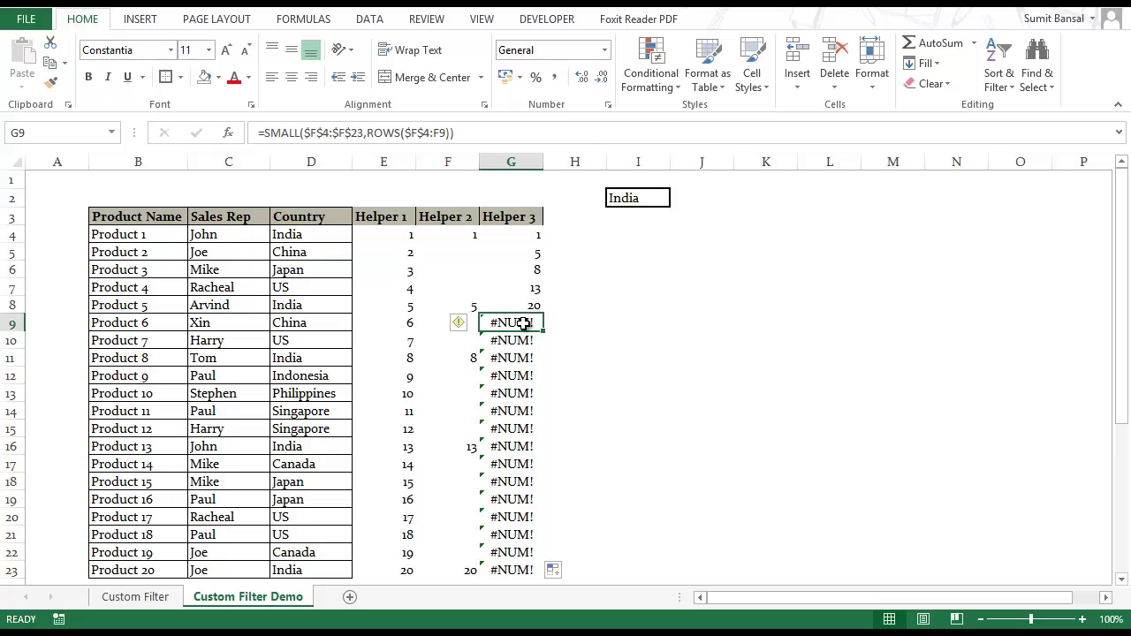
click(524, 236)
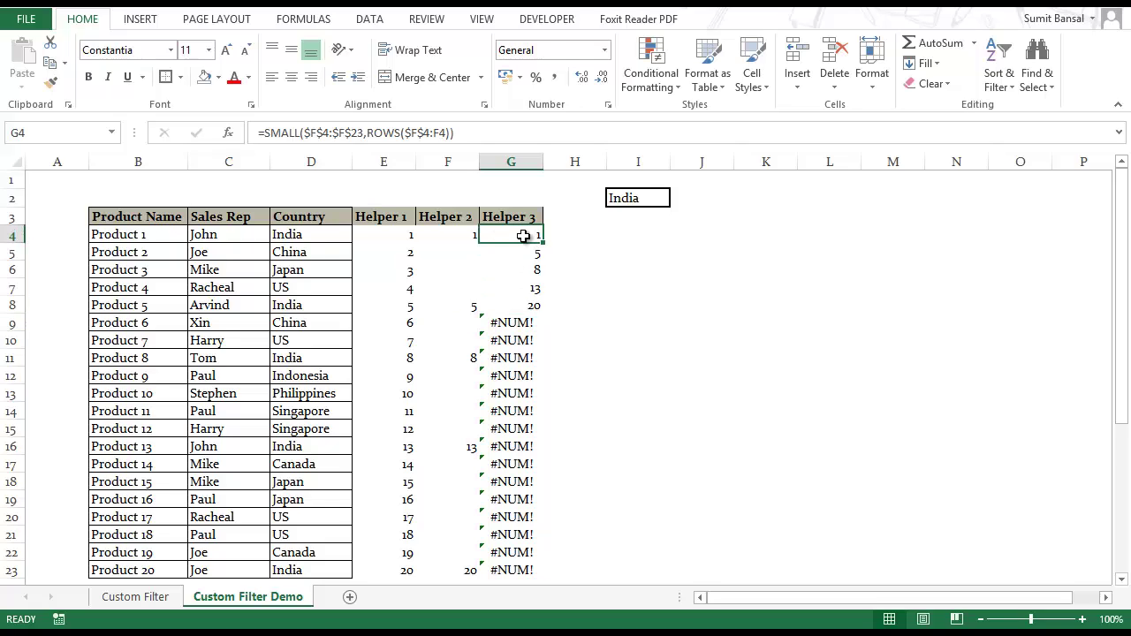
double_click(516, 237)
click(490, 234)
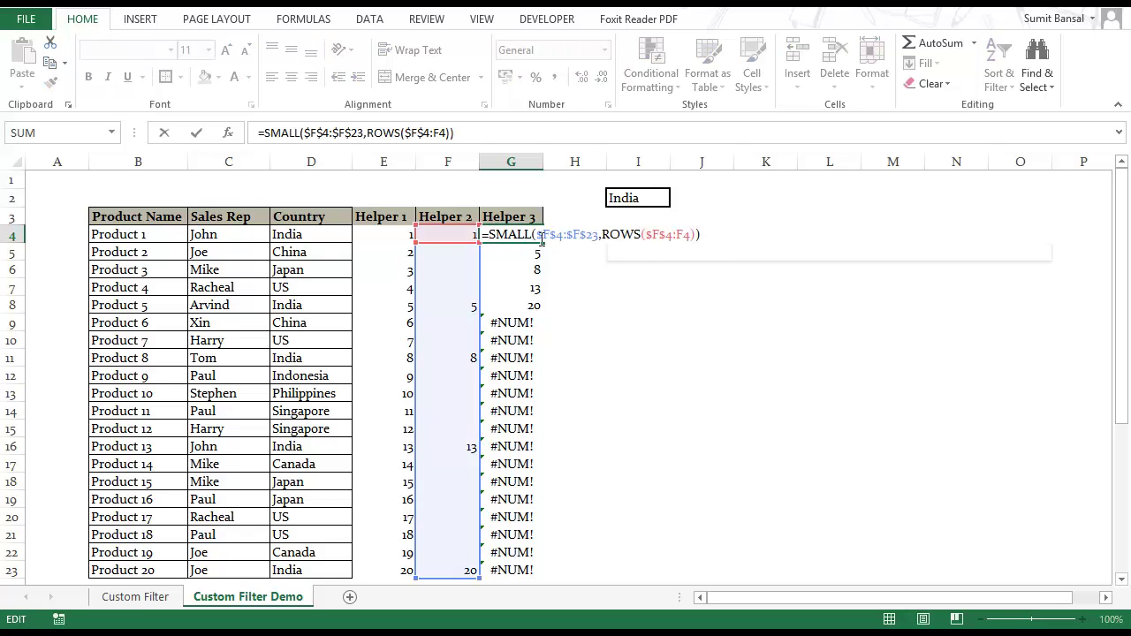
text(Iferror)
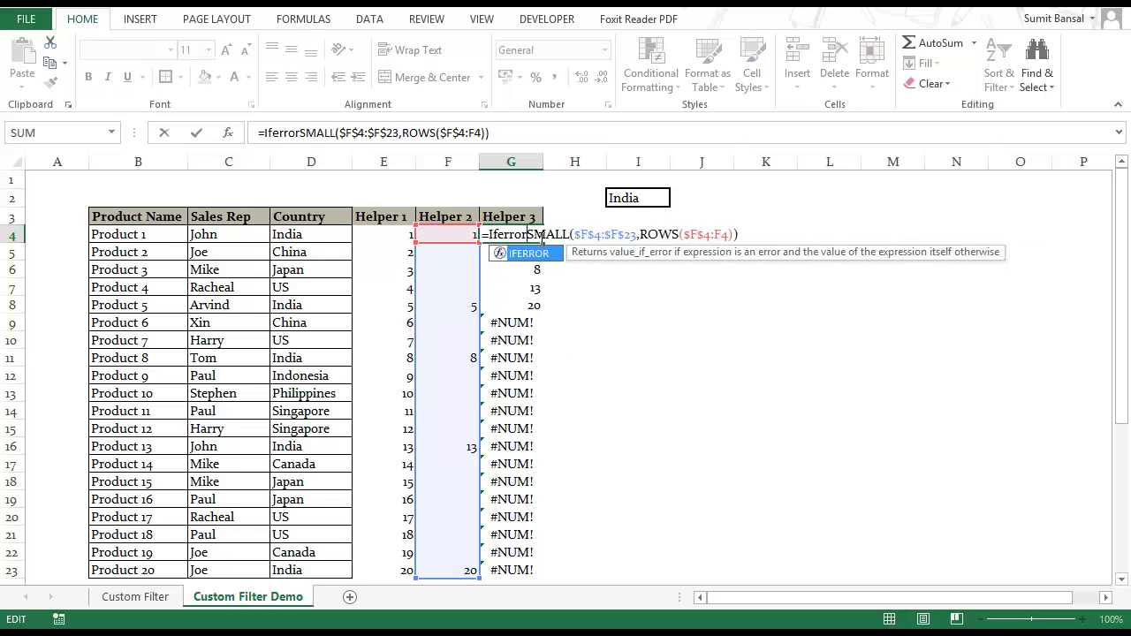
key(Tab)
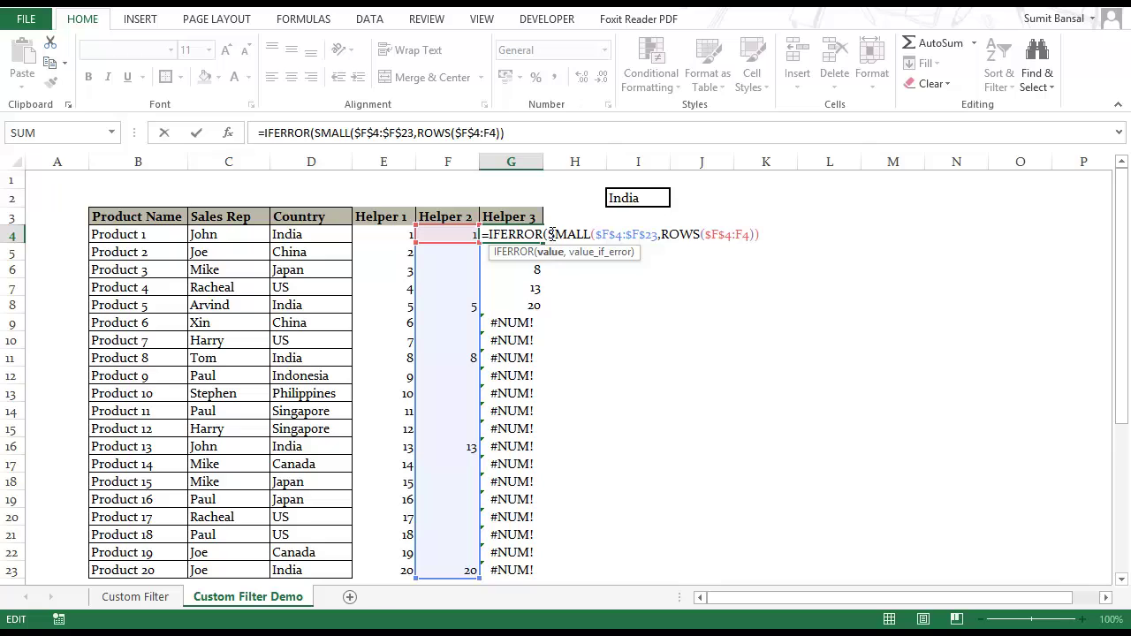
drag(566, 232, 765, 234)
click(766, 234)
text(,)
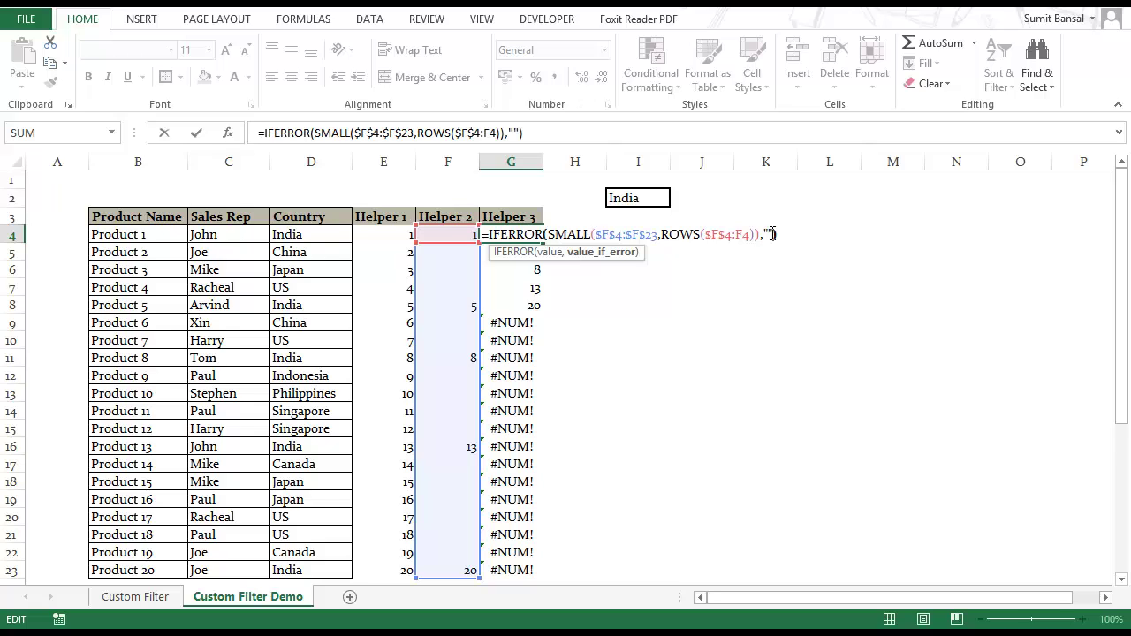
key(Return)
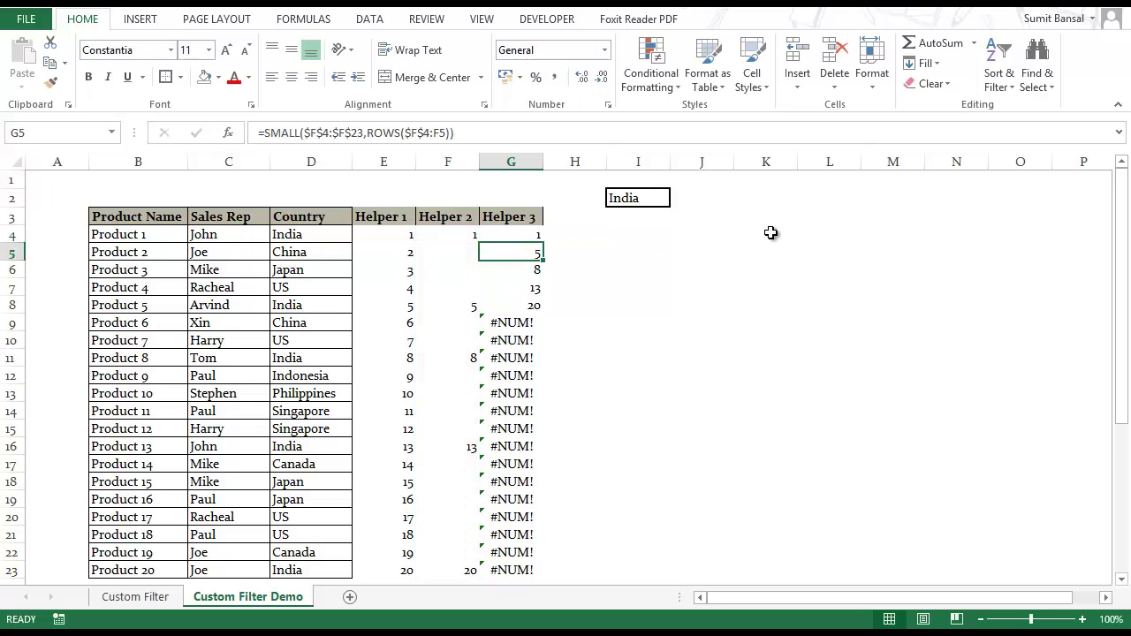
key(Up)
drag(545, 241, 544, 579)
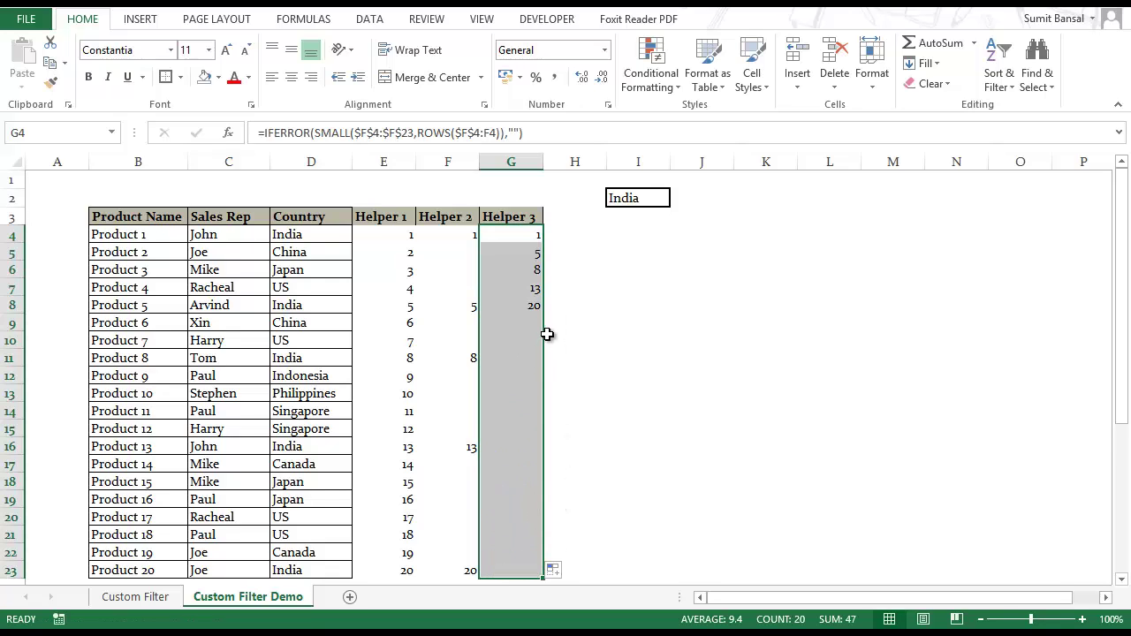
click(525, 232)
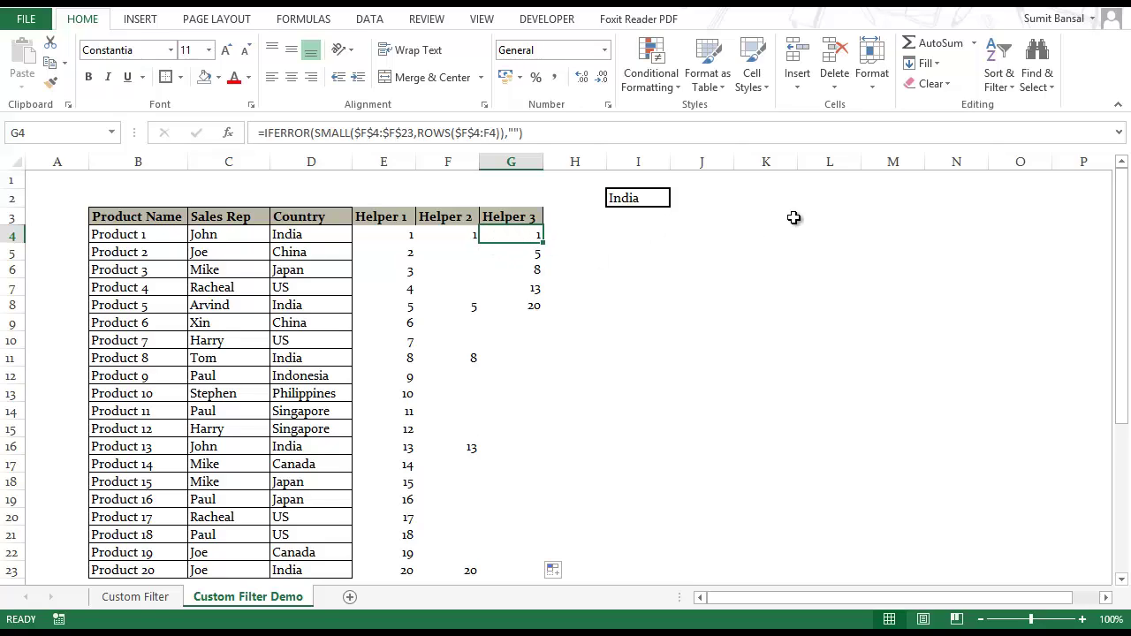
Copy the B3:D3 headers (Product Name, Sales Rep, Country) into K3:M3 and autofit columns K and L.
drag(140, 219, 289, 222)
key(ctrl+c)
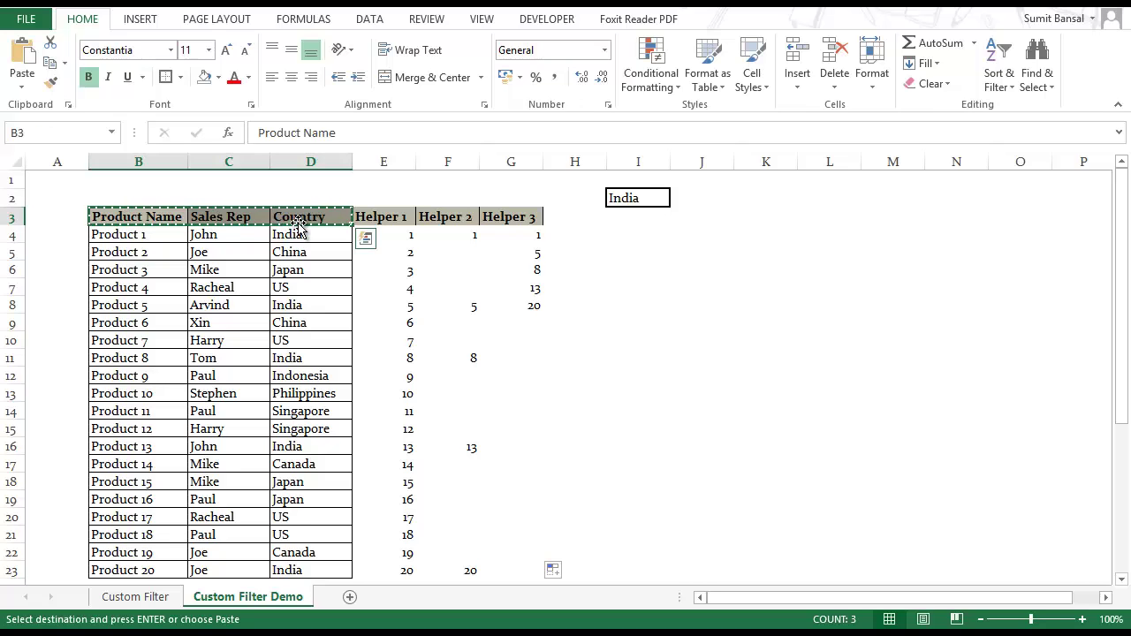
key(Right)
key(Right)
key(Right)
key(Right)
key(Right)
key(Right)
key(Right)
key(Right)
key(Right)
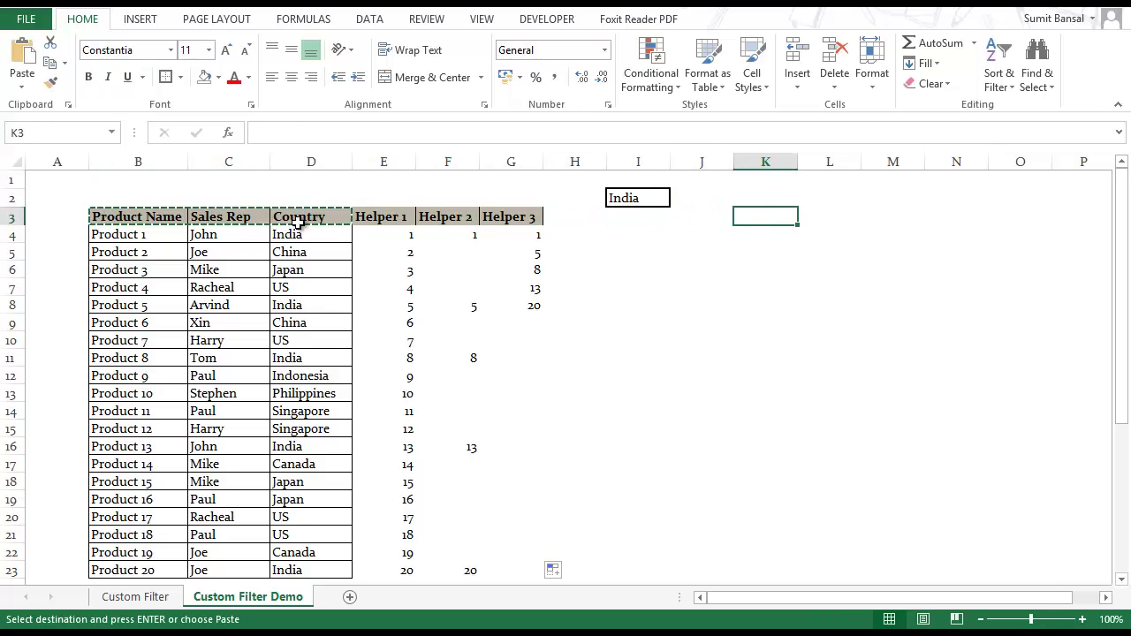
key(ctrl+v)
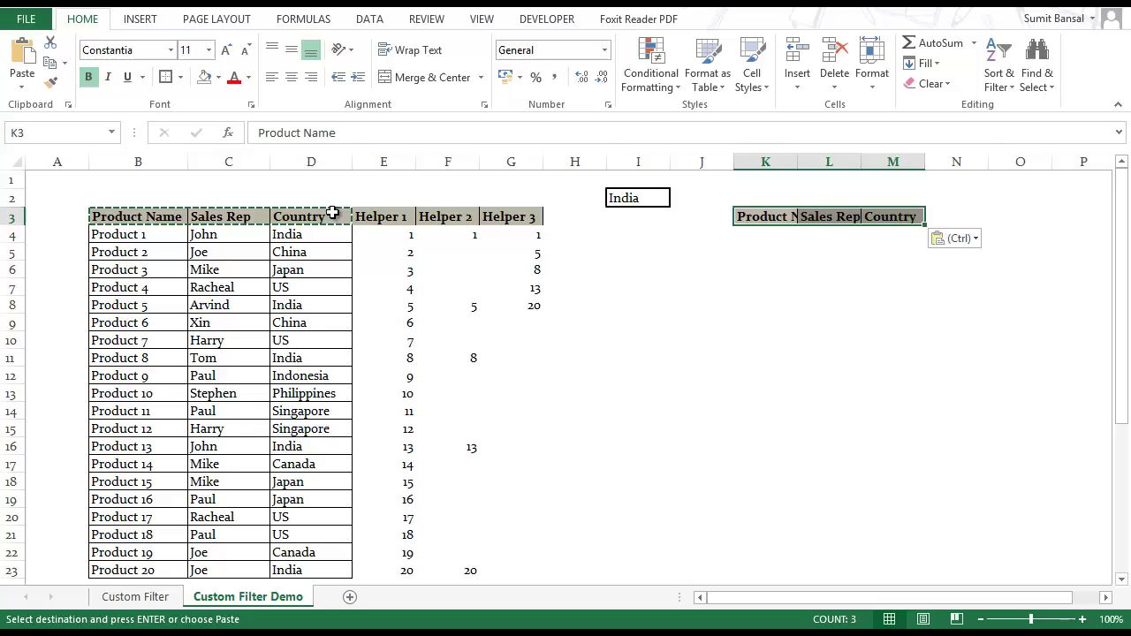
double_click(797, 160)
double_click(898, 160)
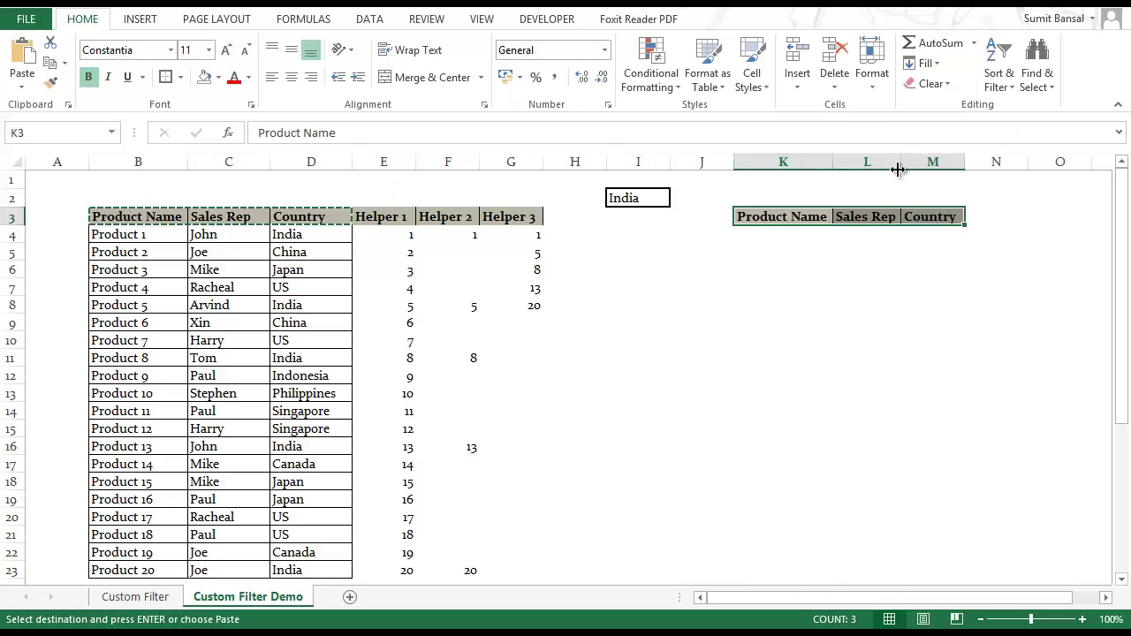
click(772, 232)
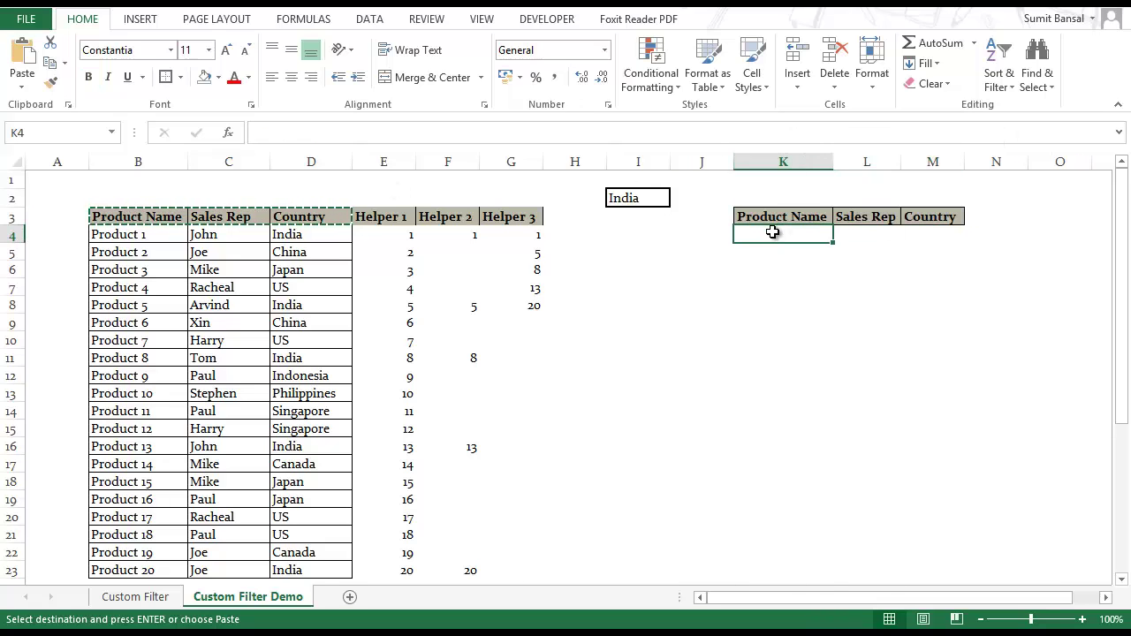
Begin an INDEX formula in K4 using absolute array $B$4:$D$23 and row number $G4.
text(=inde)
key(Tab)
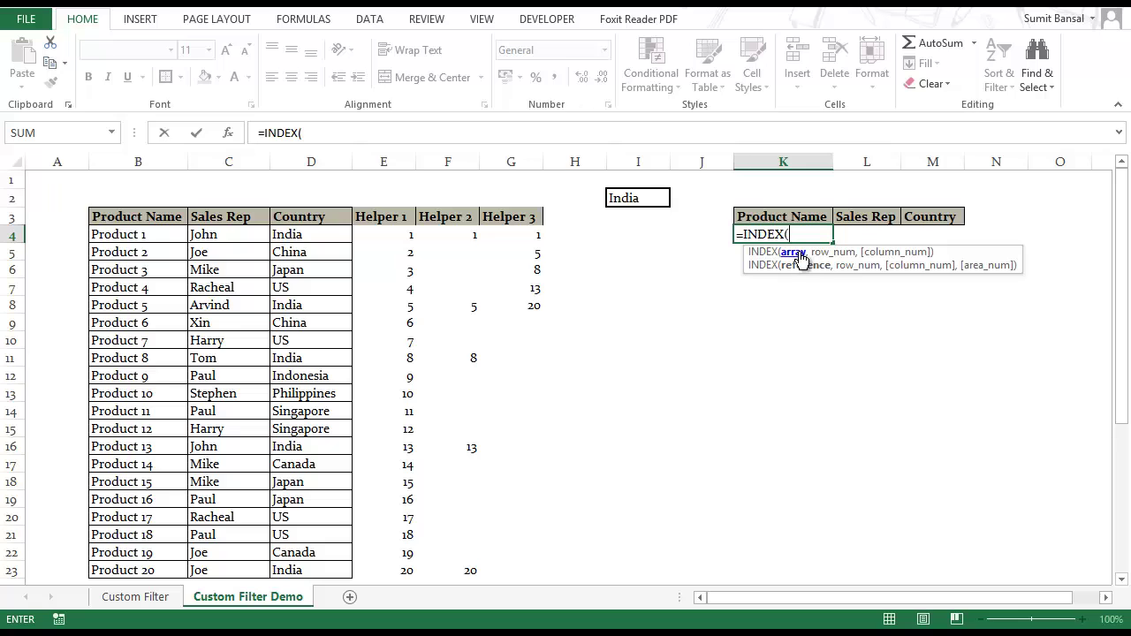
drag(134, 234, 296, 566)
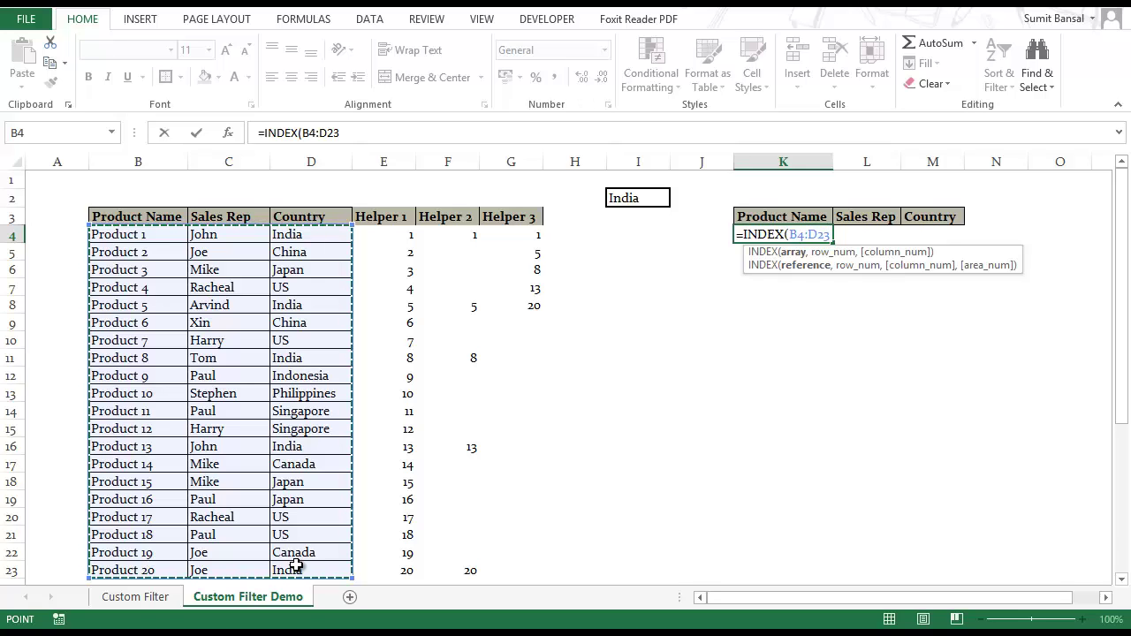
key(F4)
text(,)
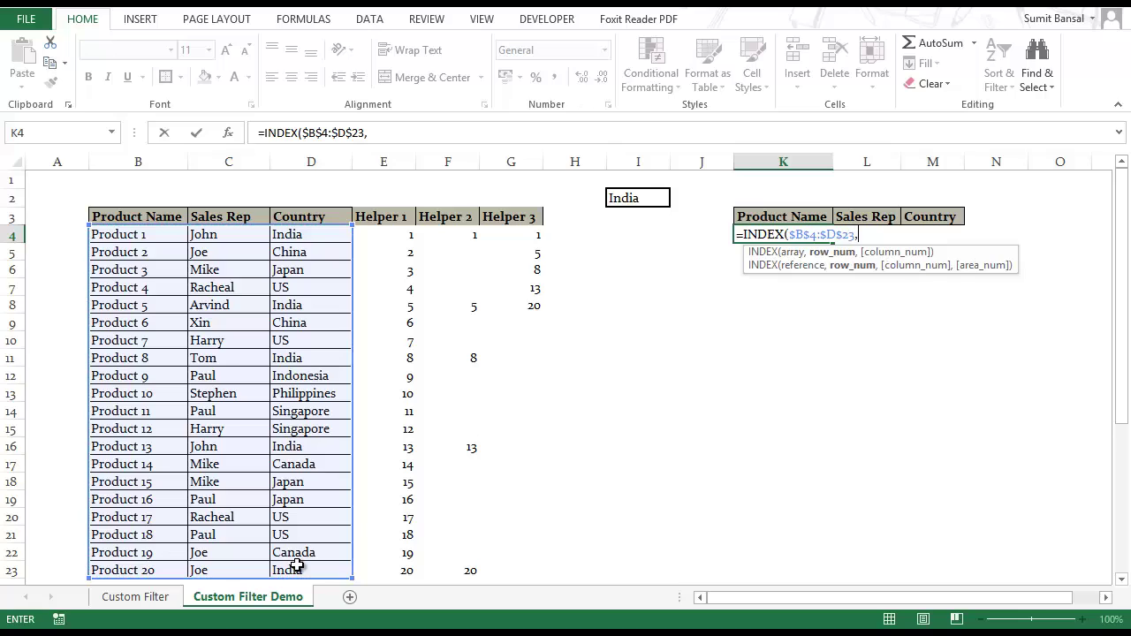
click(525, 234)
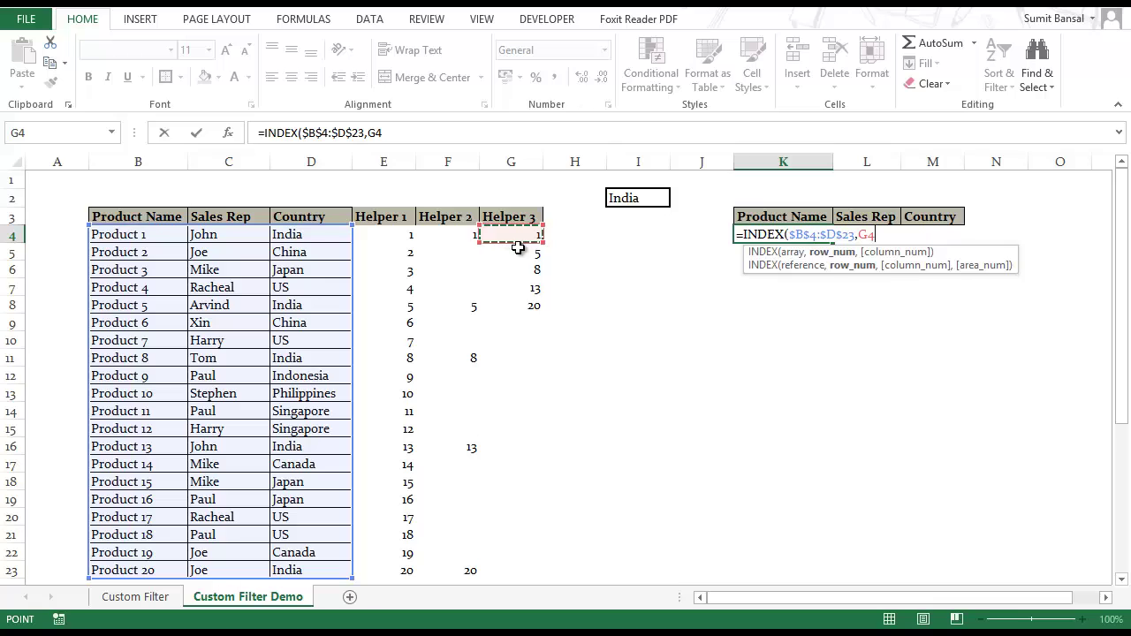
key(F4)
key(F4)
key(F4)
text(,)
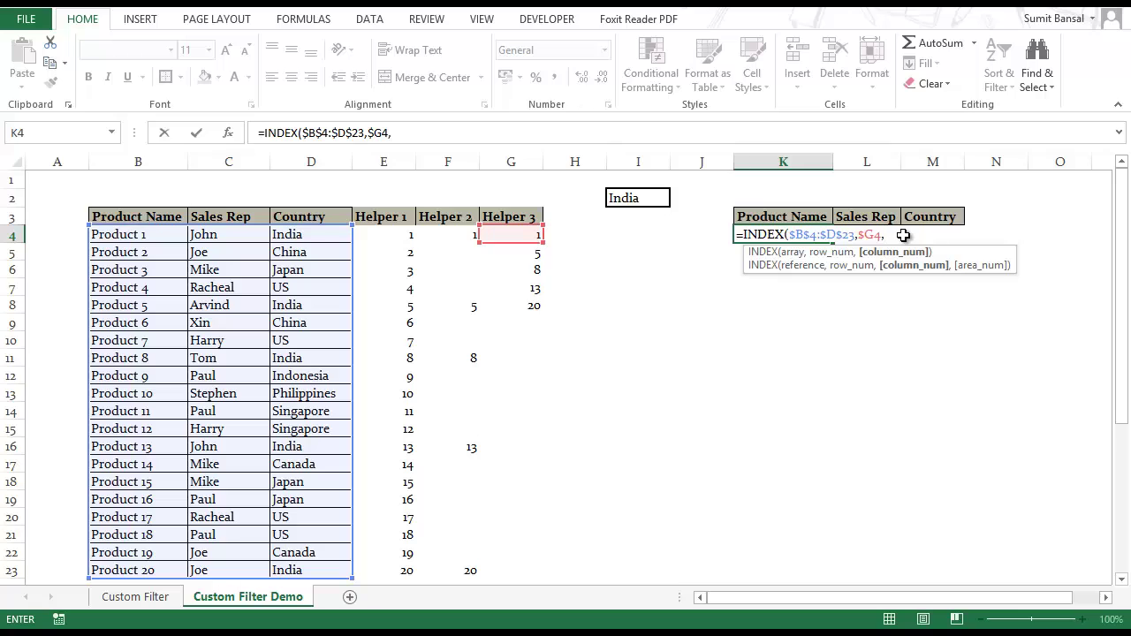
Finish K4 as =INDEX($B$4:$D$23,$G4,COLUMNS($J$4:J4)) and commit it.
text(columns)
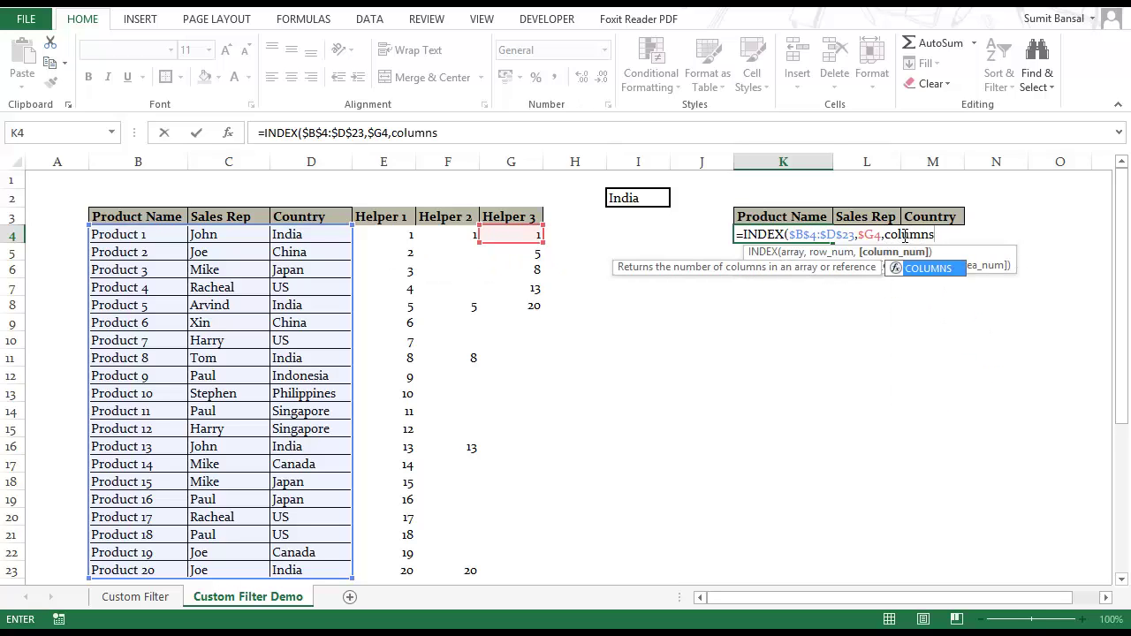
text(()
click(706, 235)
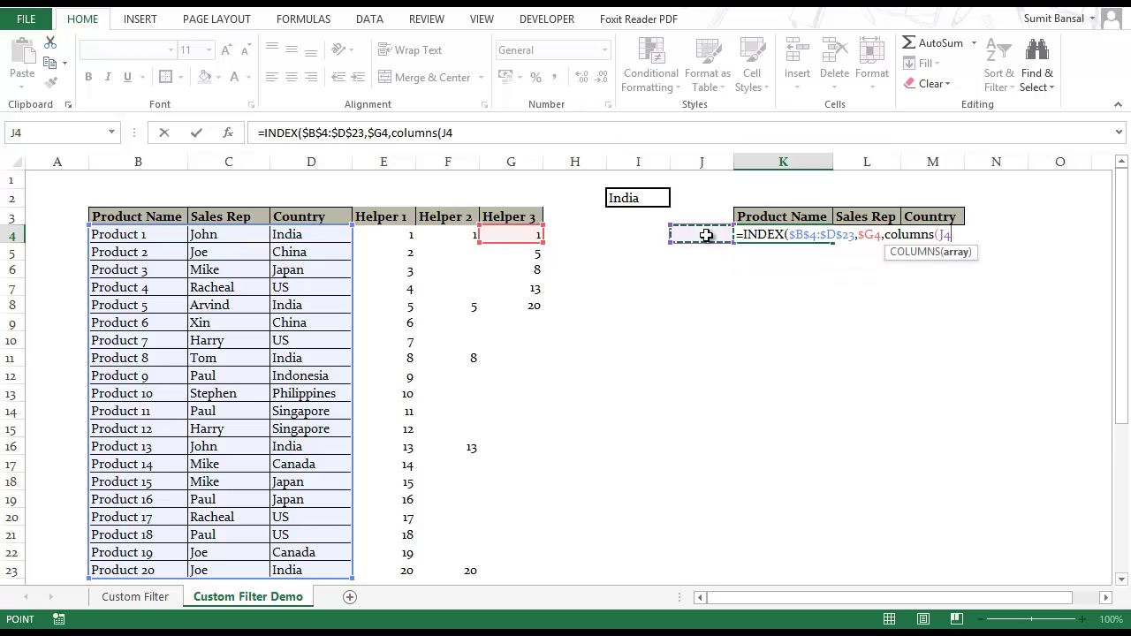
key(F8)
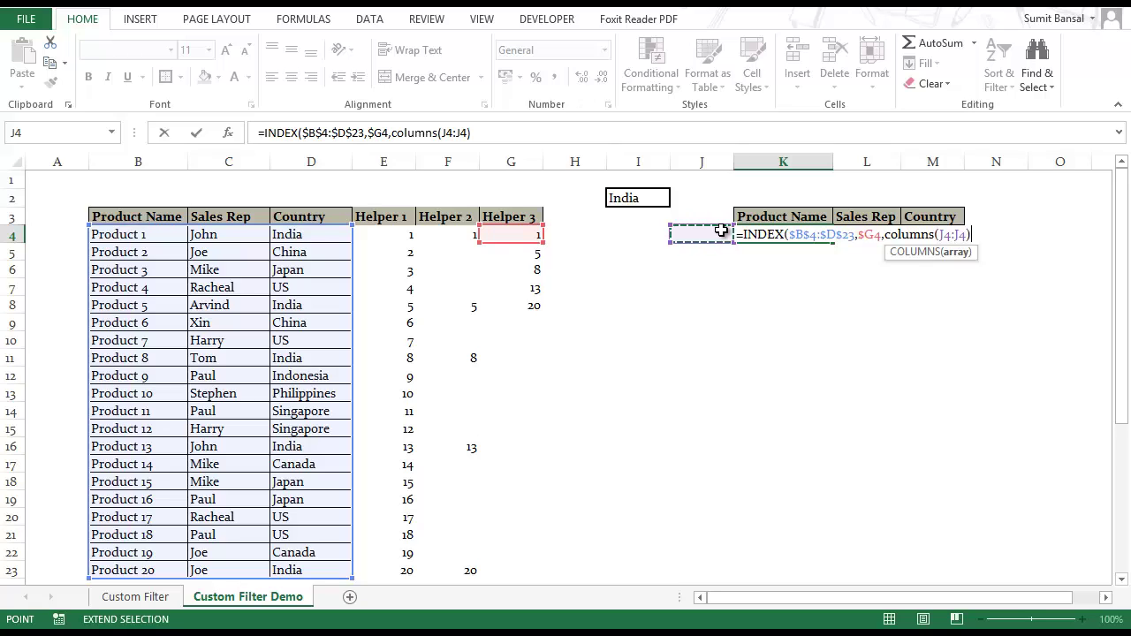
key(F2)
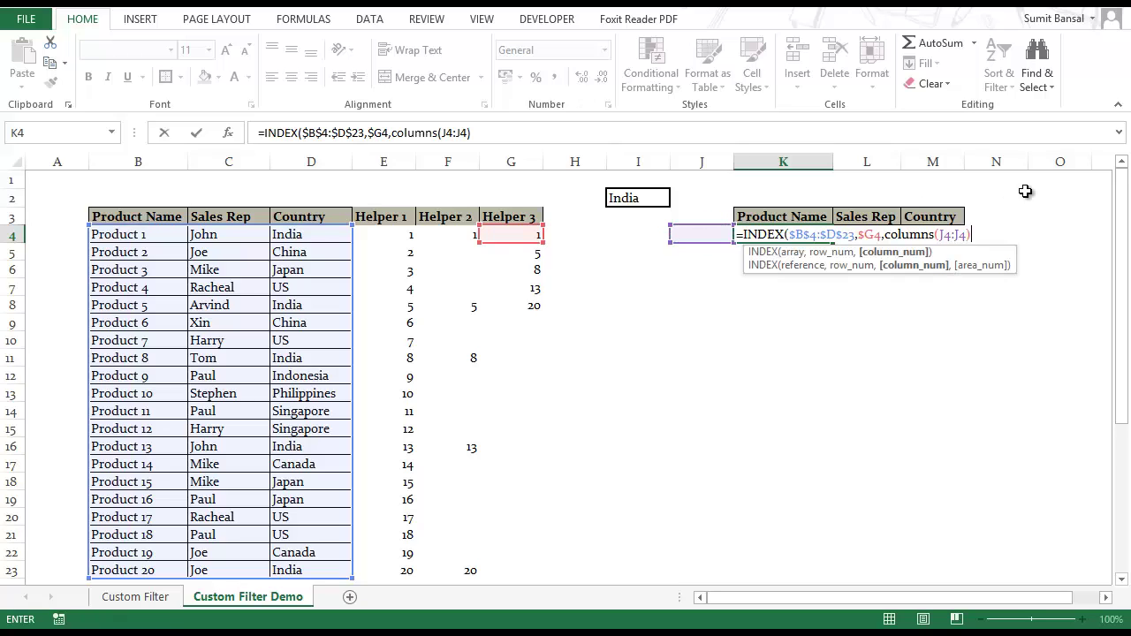
click(944, 234)
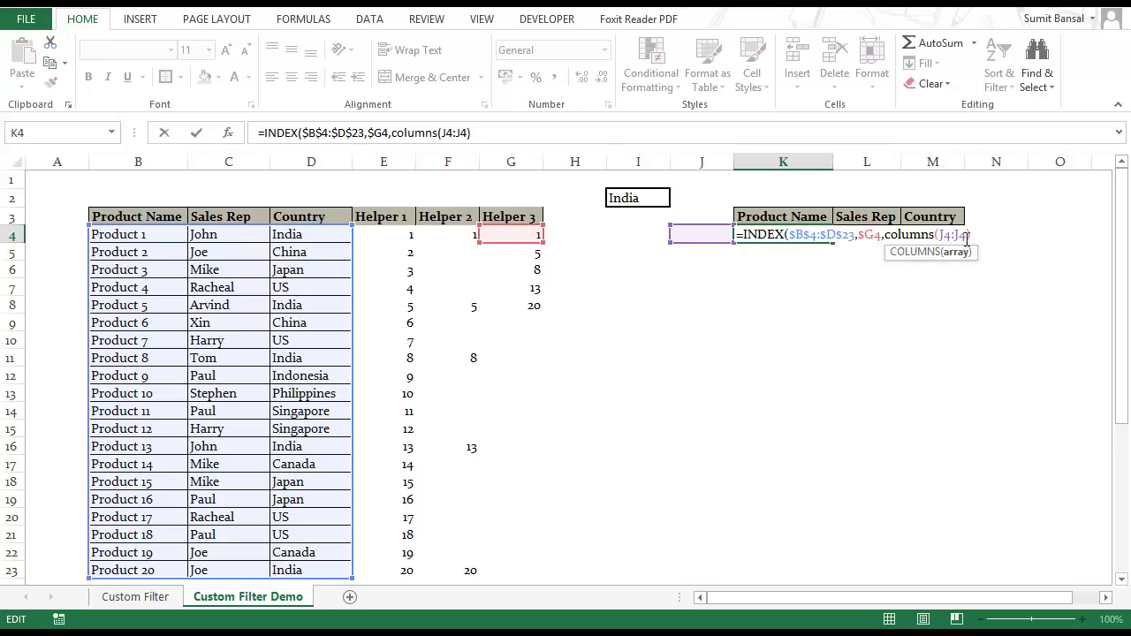
key(F4)
click(988, 234)
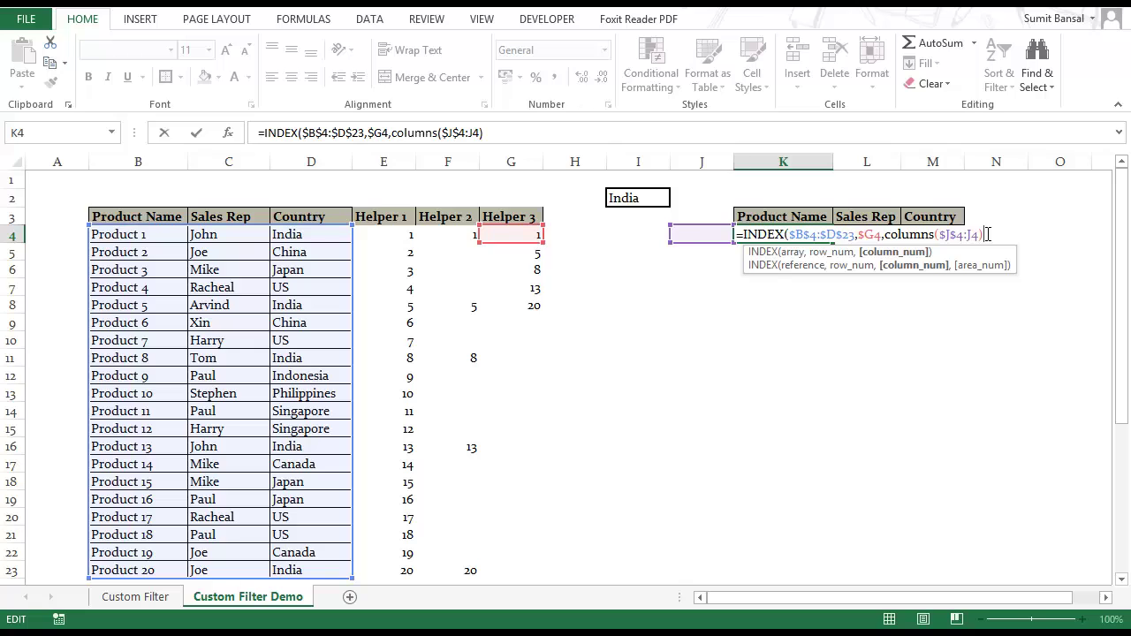
key(Return)
Fill the K4 formula down to K23 and select the five returned products in K4:K8.
key(Up)
drag(835, 243, 854, 581)
key(shift+Up)
key(shift+Up)
key(shift+Up)
key(shift+Up)
drag(784, 234, 783, 297)
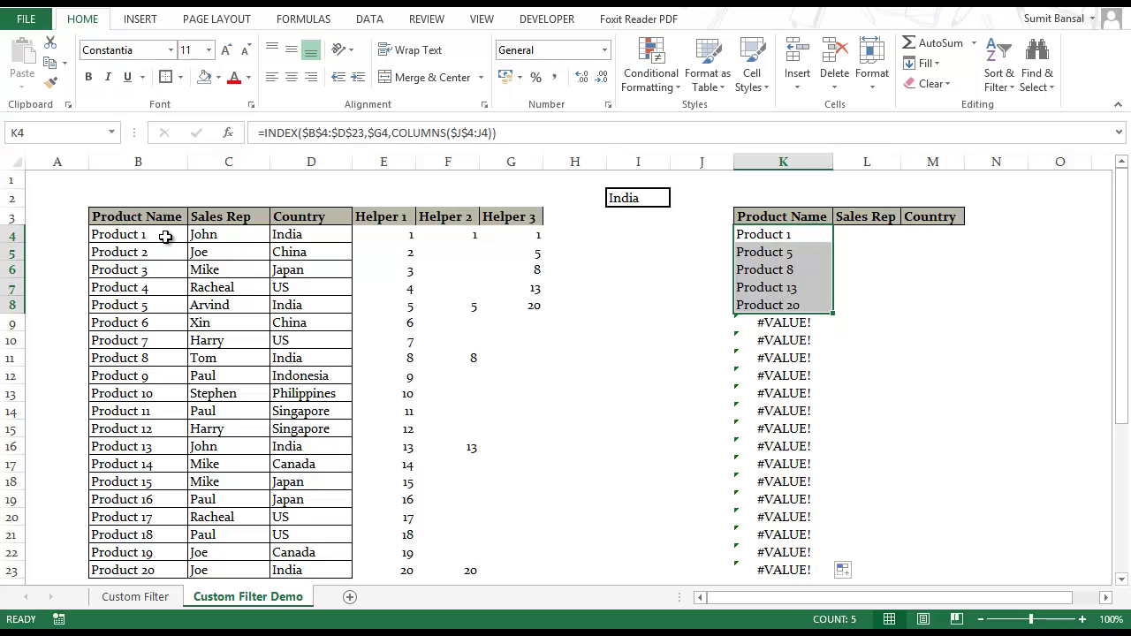
Inspect K9's #VALUE! error, tracing it to the empty helper value in G9.
click(765, 325)
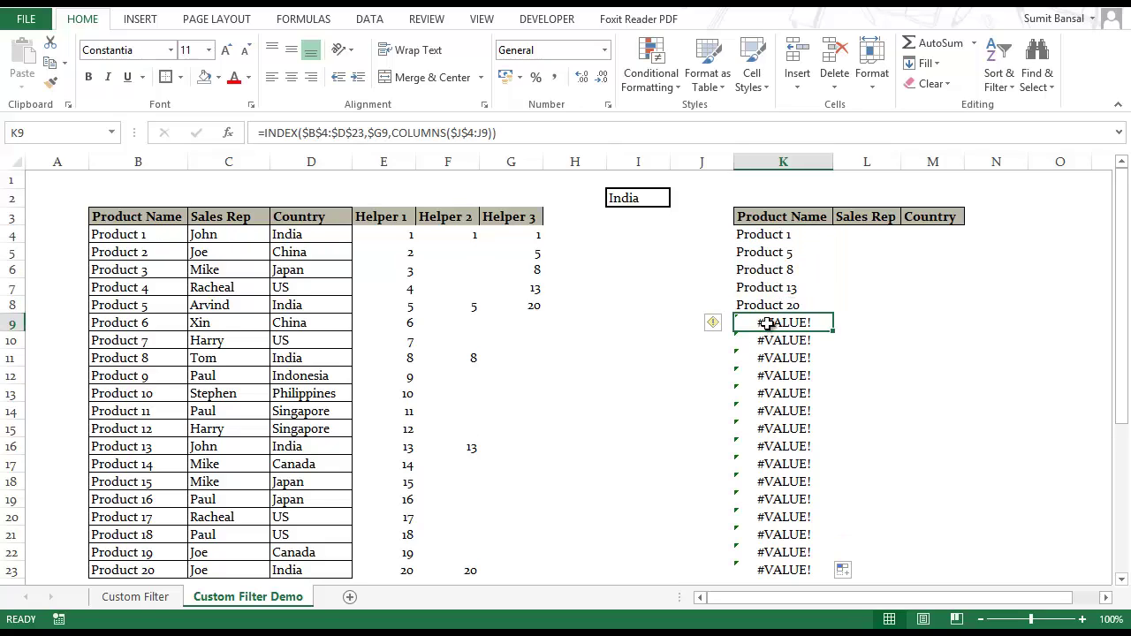
click(538, 320)
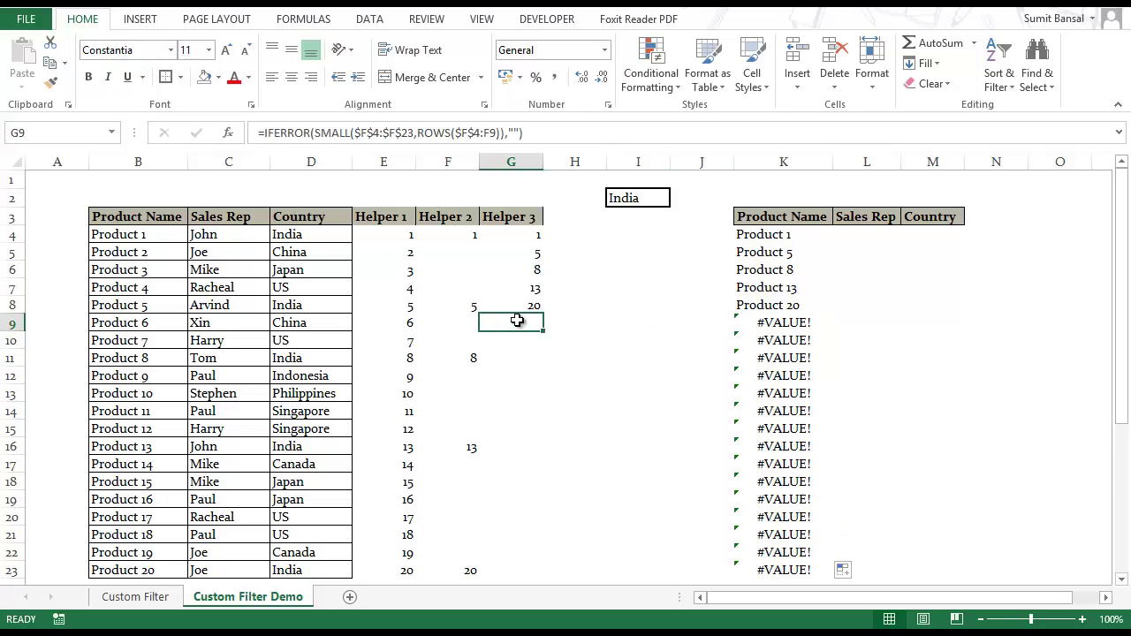
click(783, 323)
double_click(785, 323)
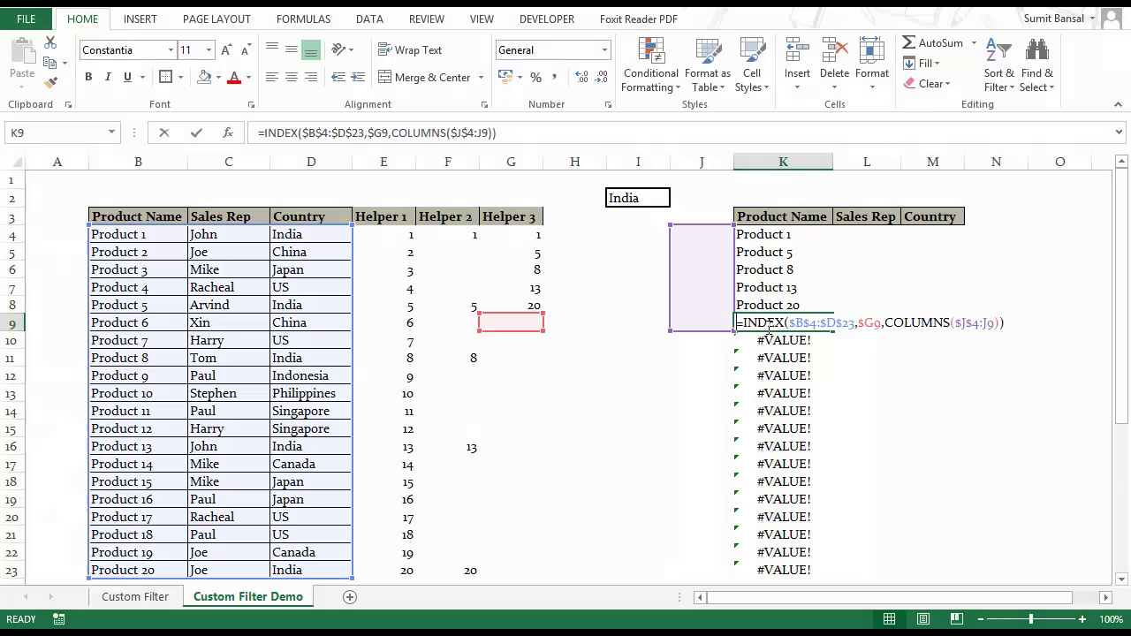
double_click(870, 323)
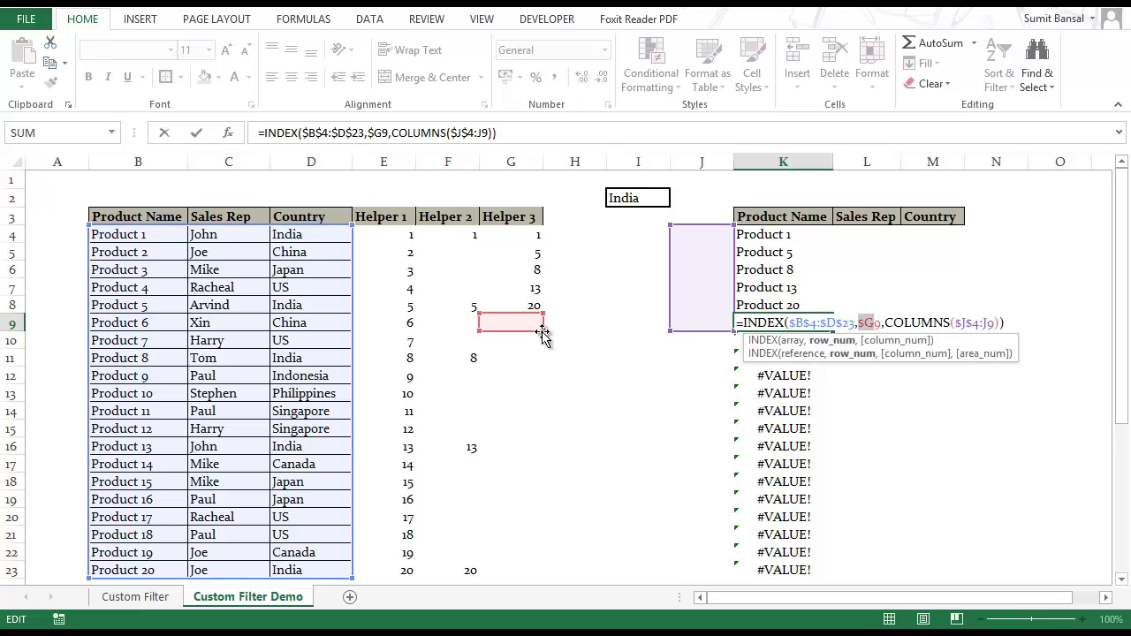
key(Escape)
Wrap K4's formula in IFERROR with "" as fallback and fill it across and down to M23.
click(754, 235)
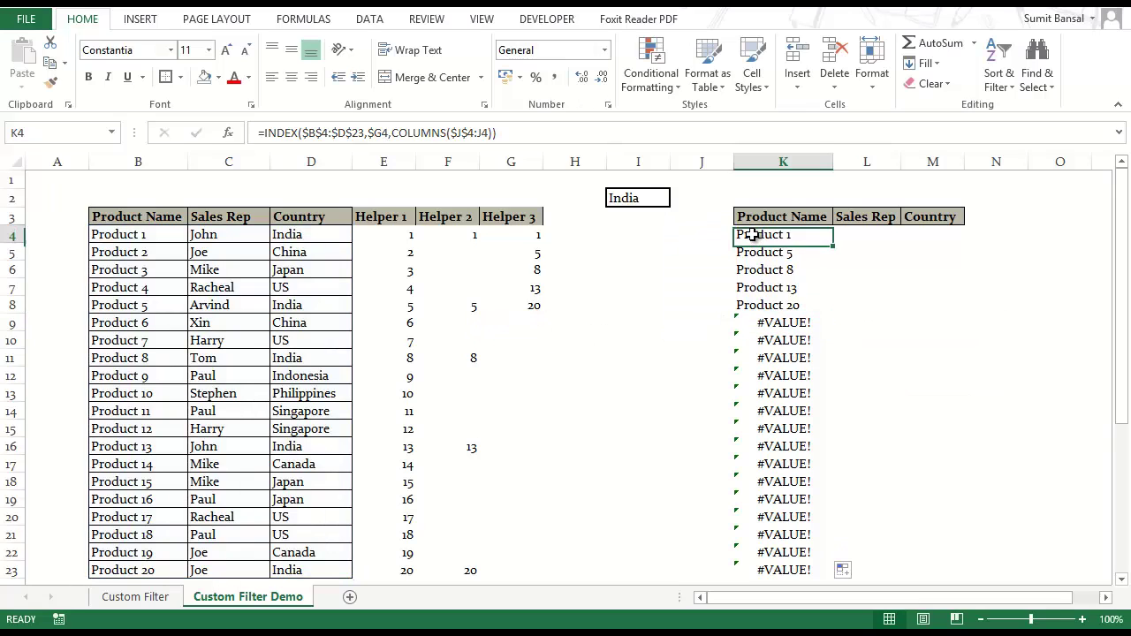
double_click(754, 234)
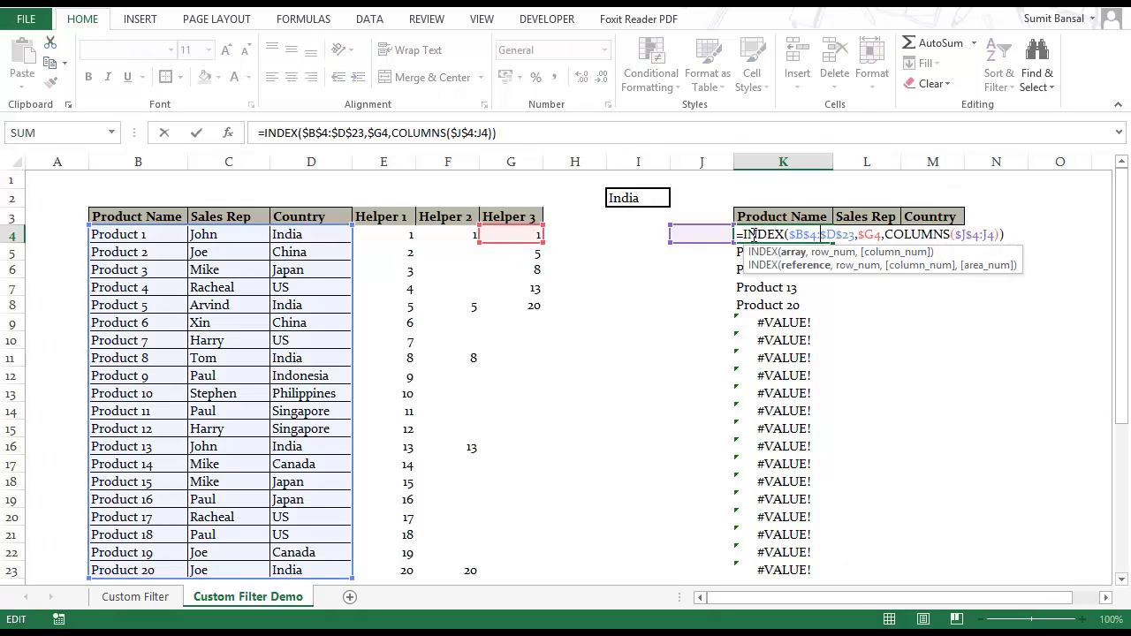
text(Iferror)
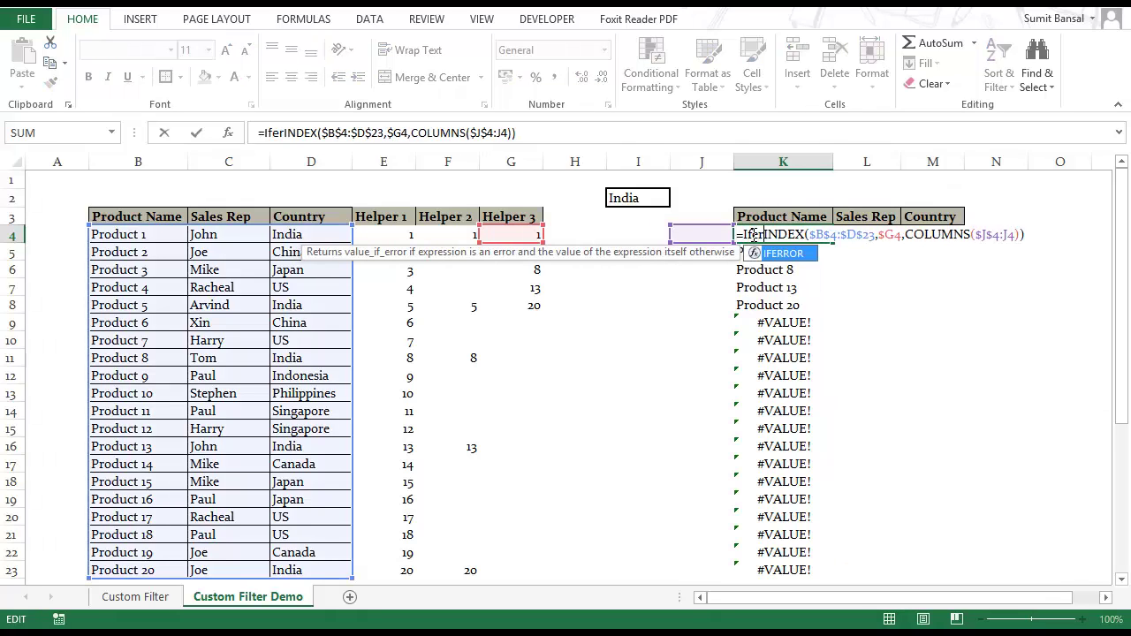
key(Tab)
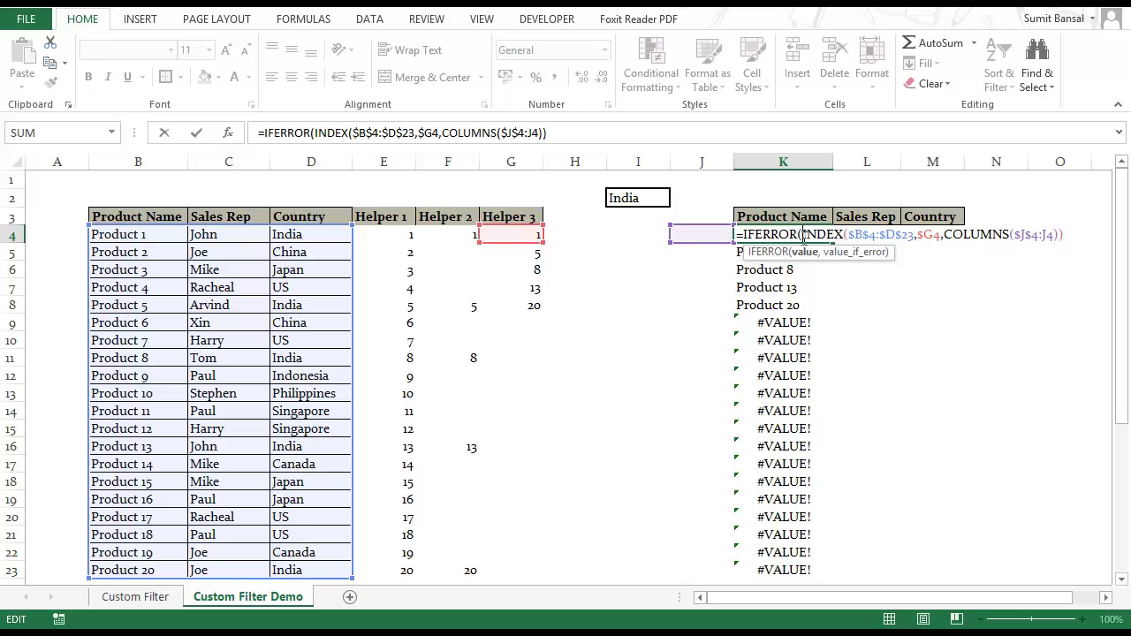
drag(805, 234, 1075, 235)
click(1078, 234)
text(,"")
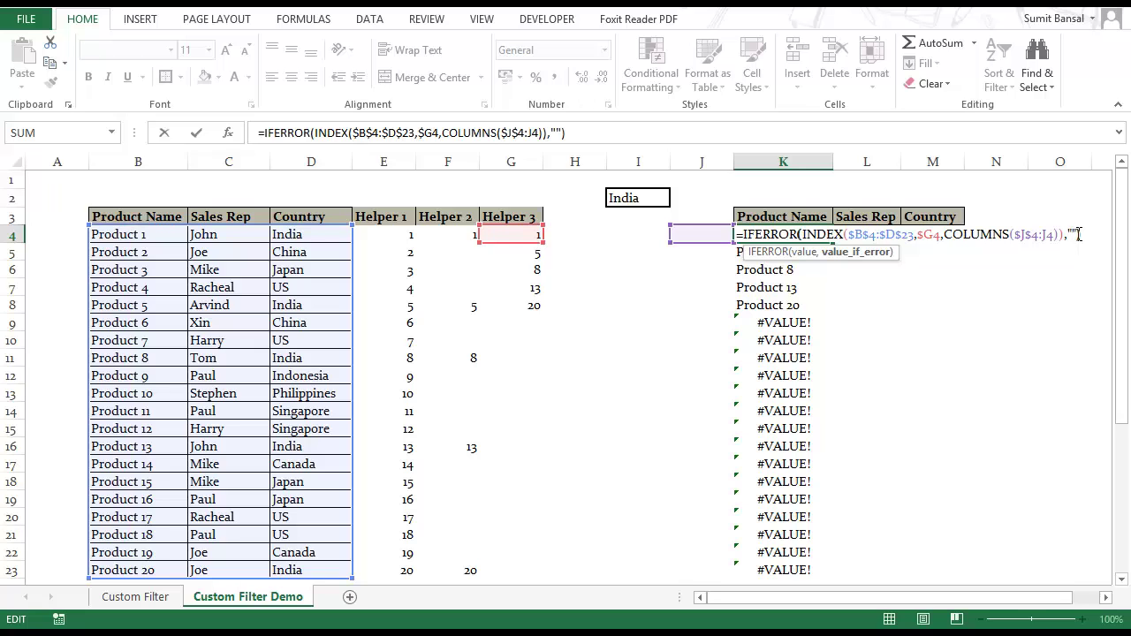
text())
key(ctrl+Return)
drag(833, 243, 968, 581)
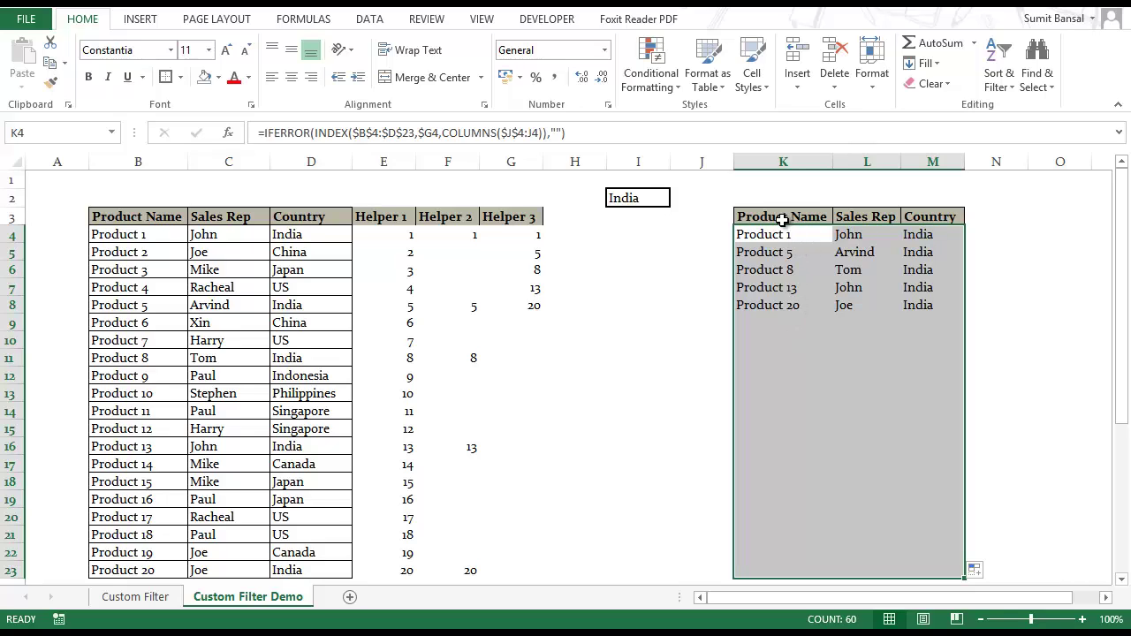
Apply All Borders to the K3:M23 result table.
drag(783, 217, 942, 563)
click(180, 77)
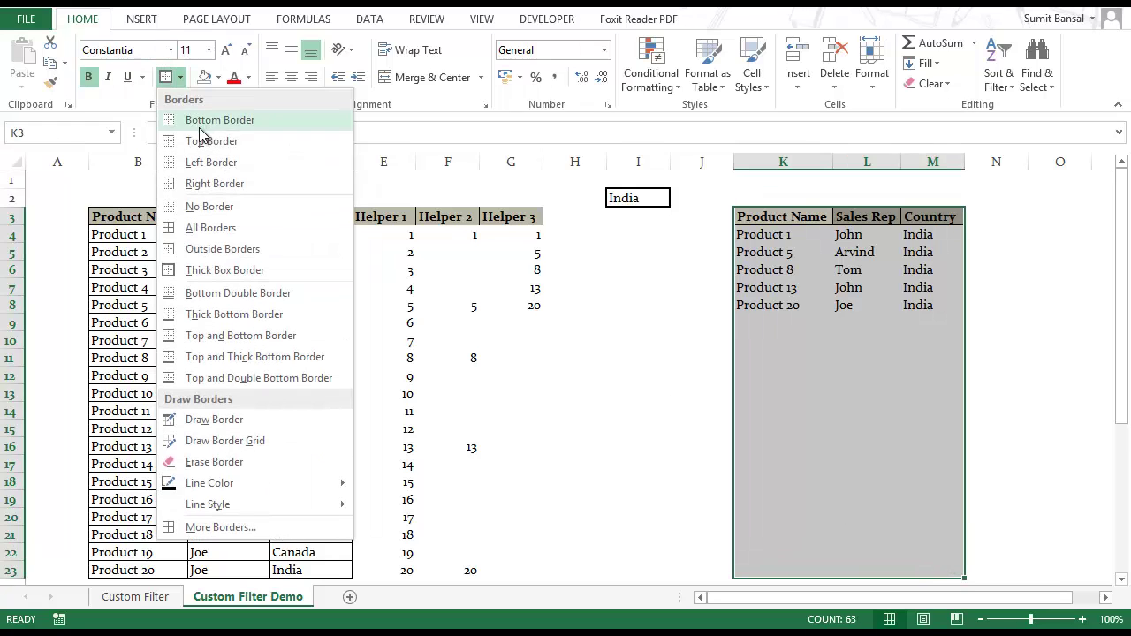
click(216, 227)
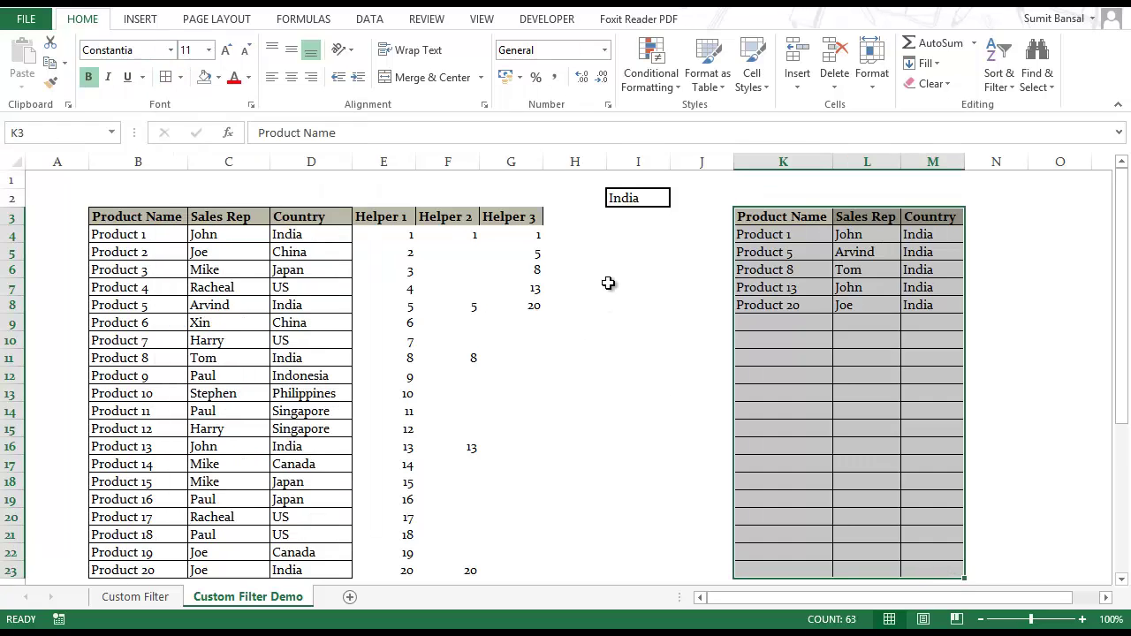
Select helper columns E:G and open their context menu, then dismiss it and return to I2.
click(642, 196)
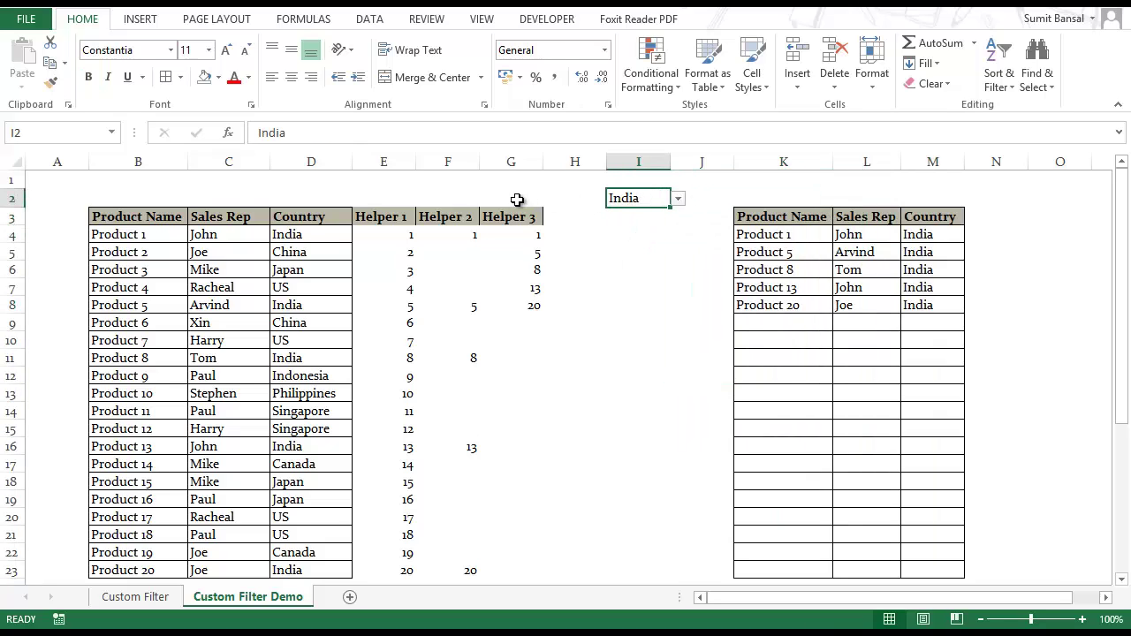
drag(392, 162, 515, 168)
right_click(514, 168)
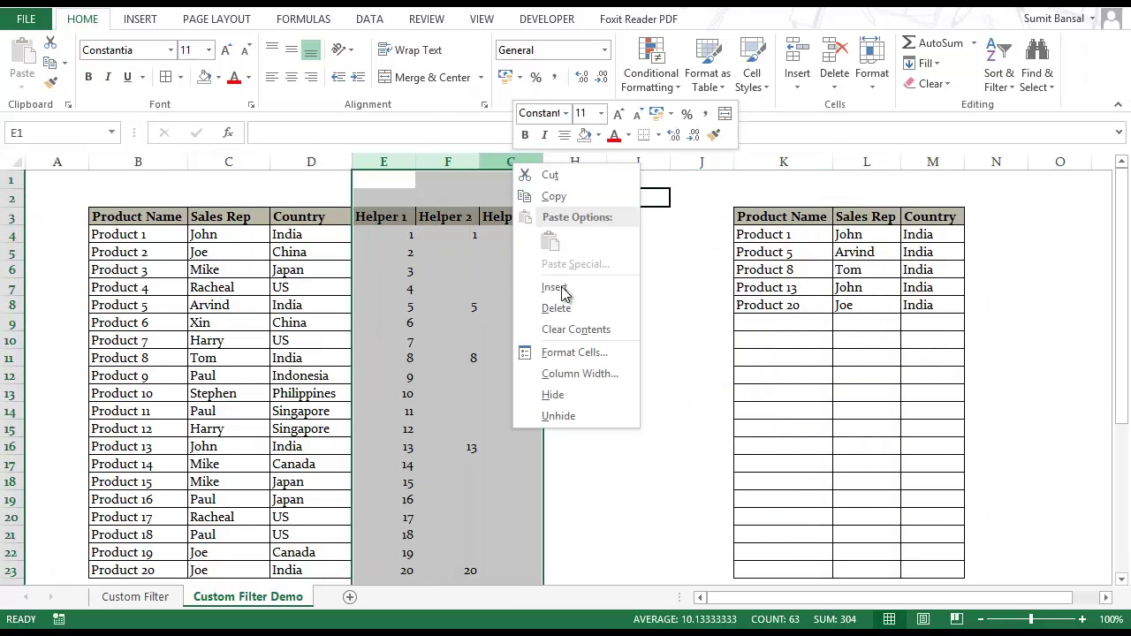
click(664, 198)
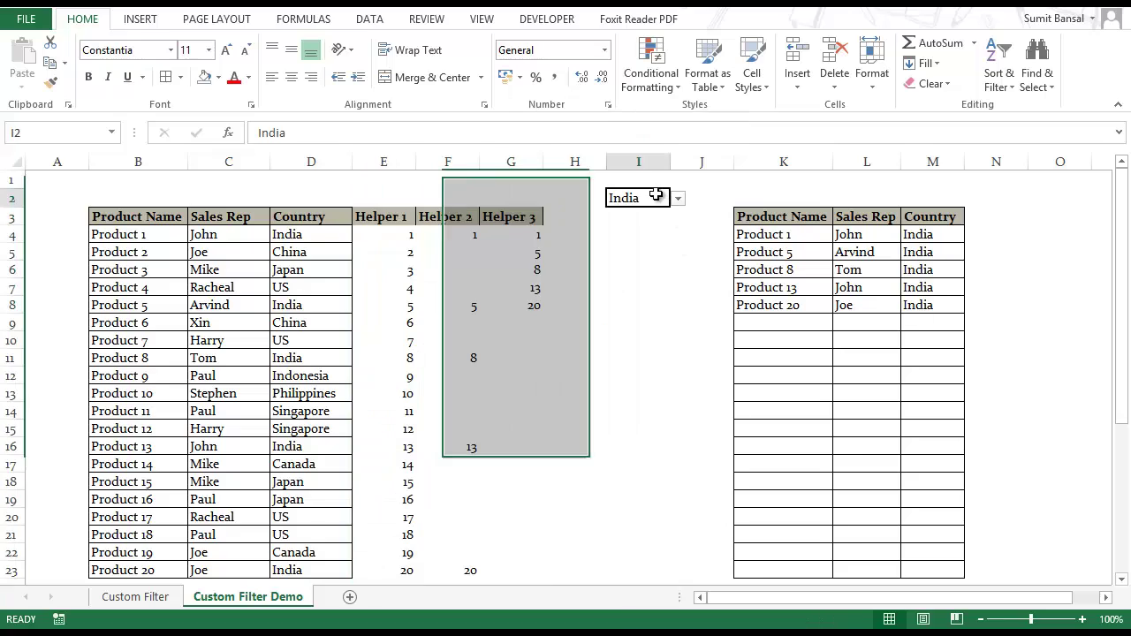
Pick China from the I2 drop-down, then switch it to US.
click(678, 198)
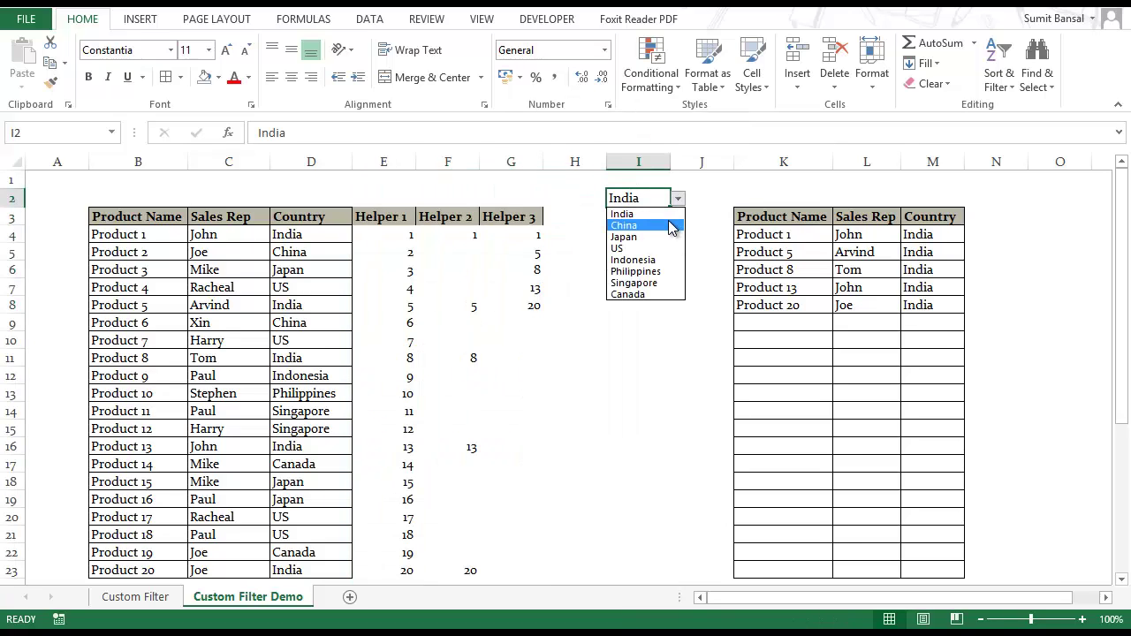
click(671, 229)
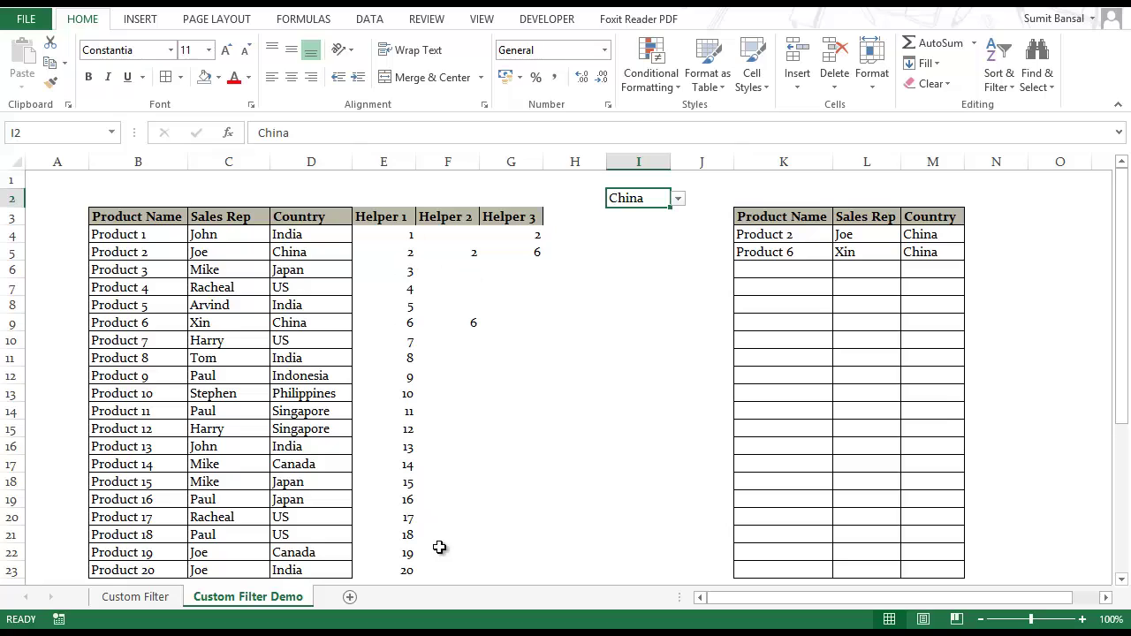
click(678, 199)
click(618, 248)
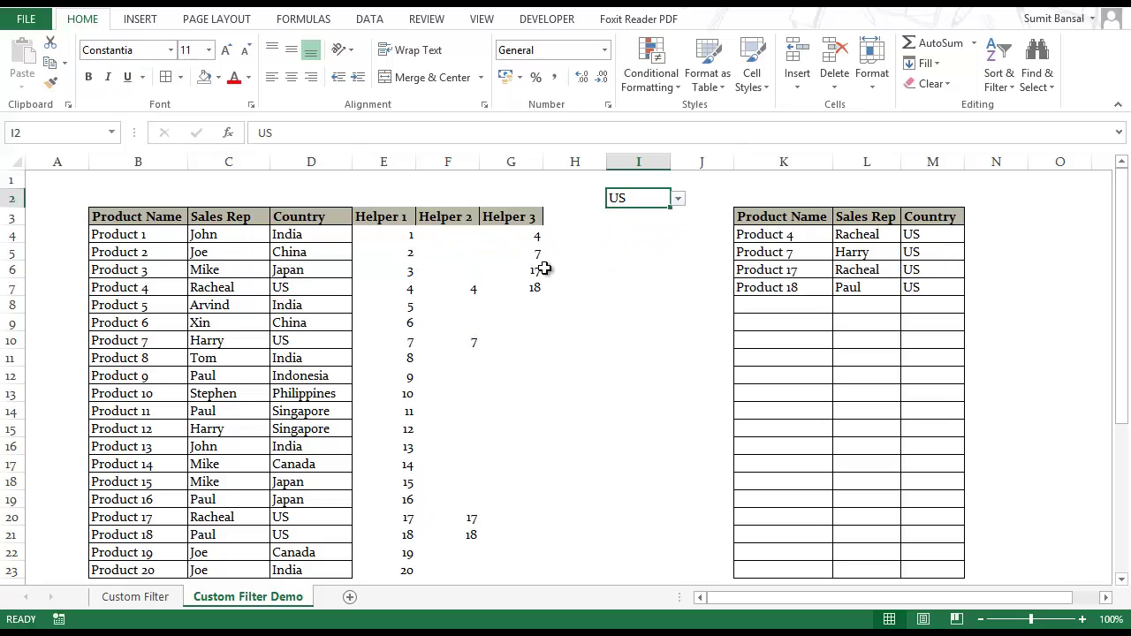